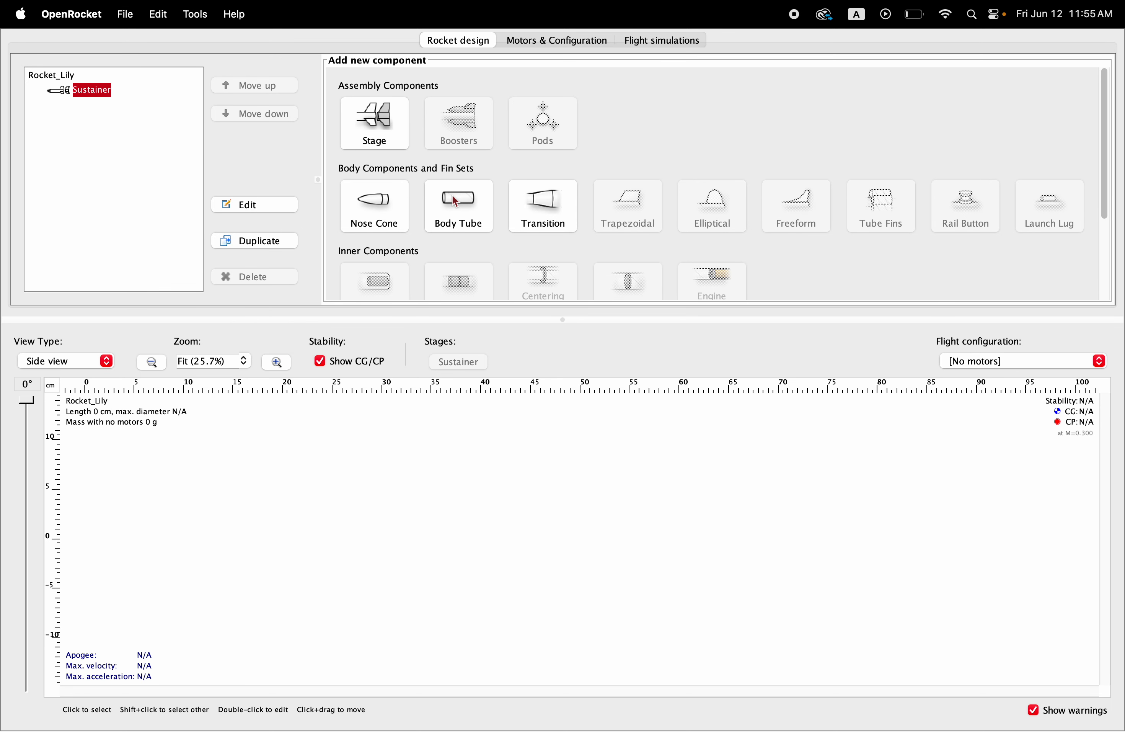
# Step: Add a custom nose cone to the sustainer without applying a preset
pyautogui.click(377, 214)
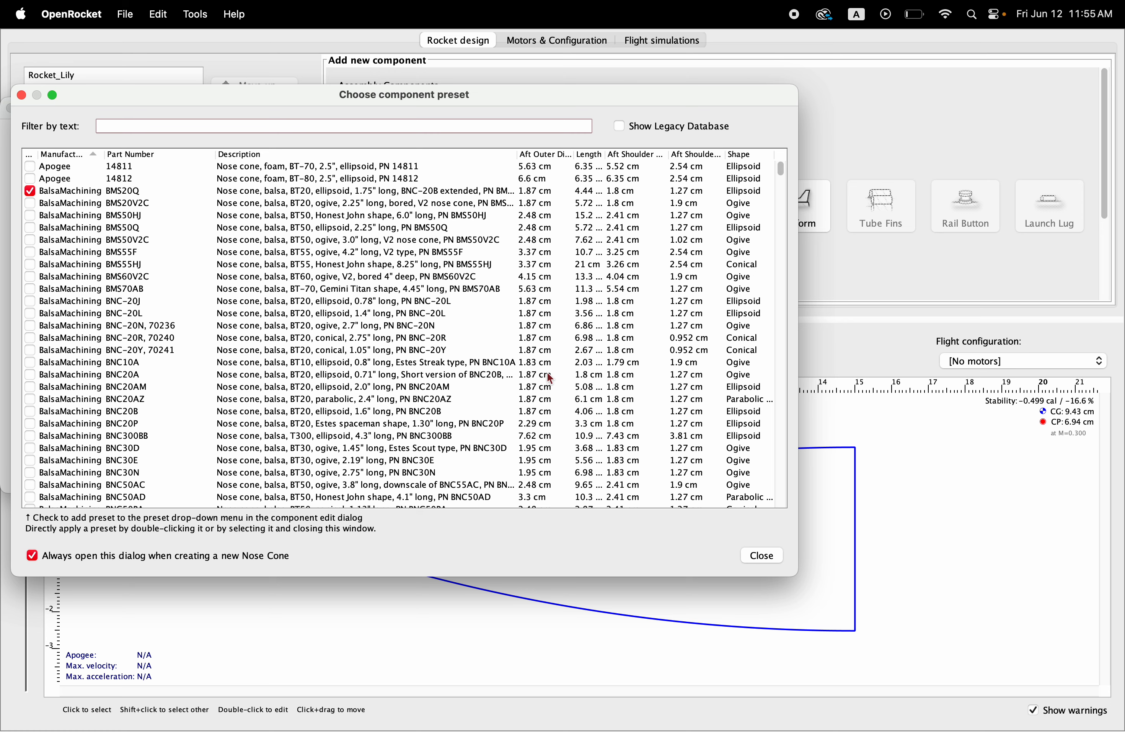
pyautogui.click(764, 559)
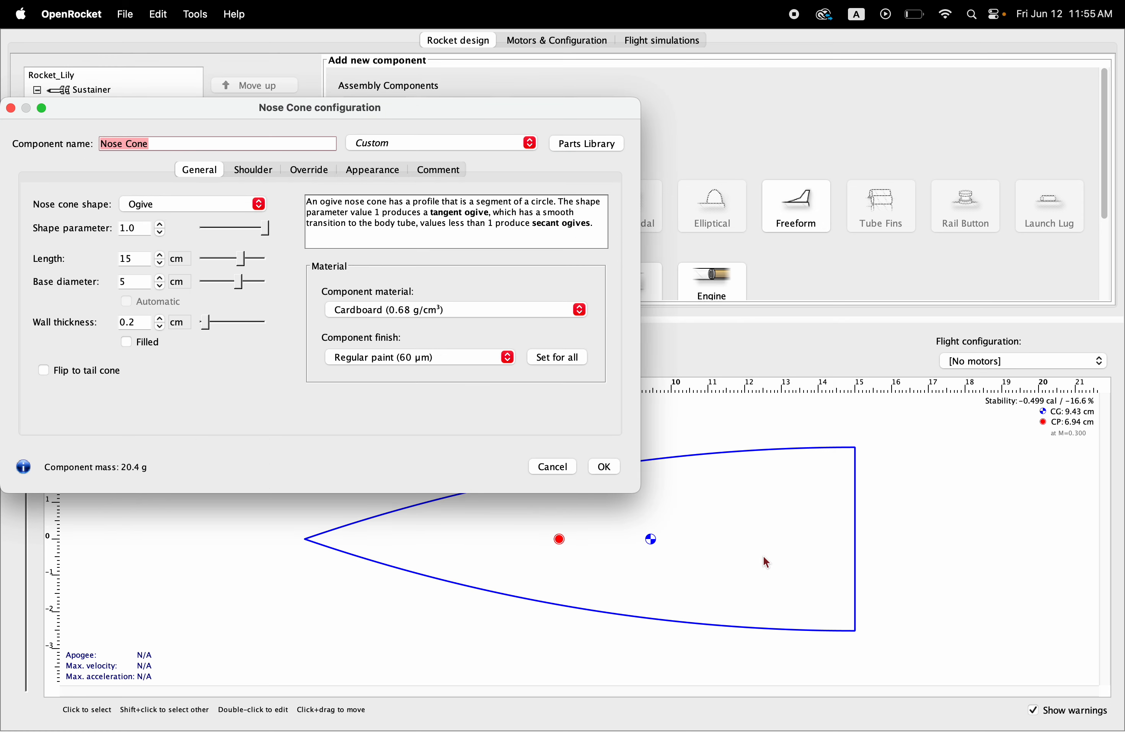
# Step: Try the Ellipsoid shape on the nose cone and return it to Ogive
pyautogui.click(259, 204)
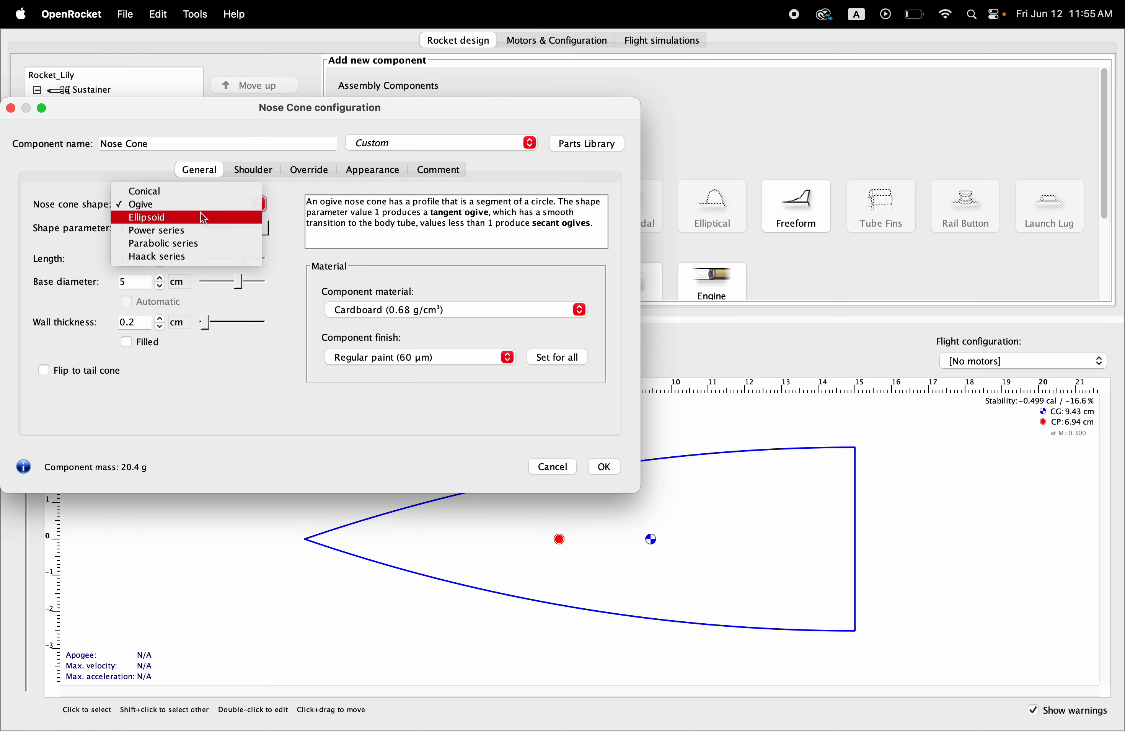
pyautogui.click(177, 215)
pyautogui.click(248, 205)
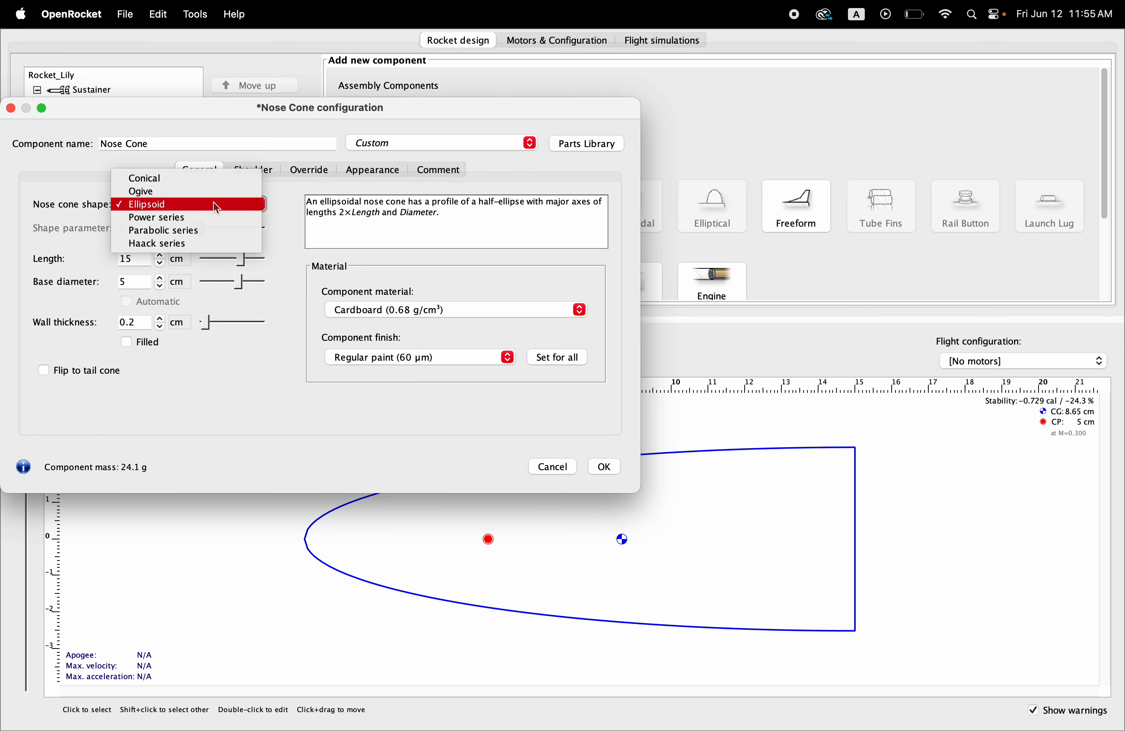
pyautogui.click(148, 194)
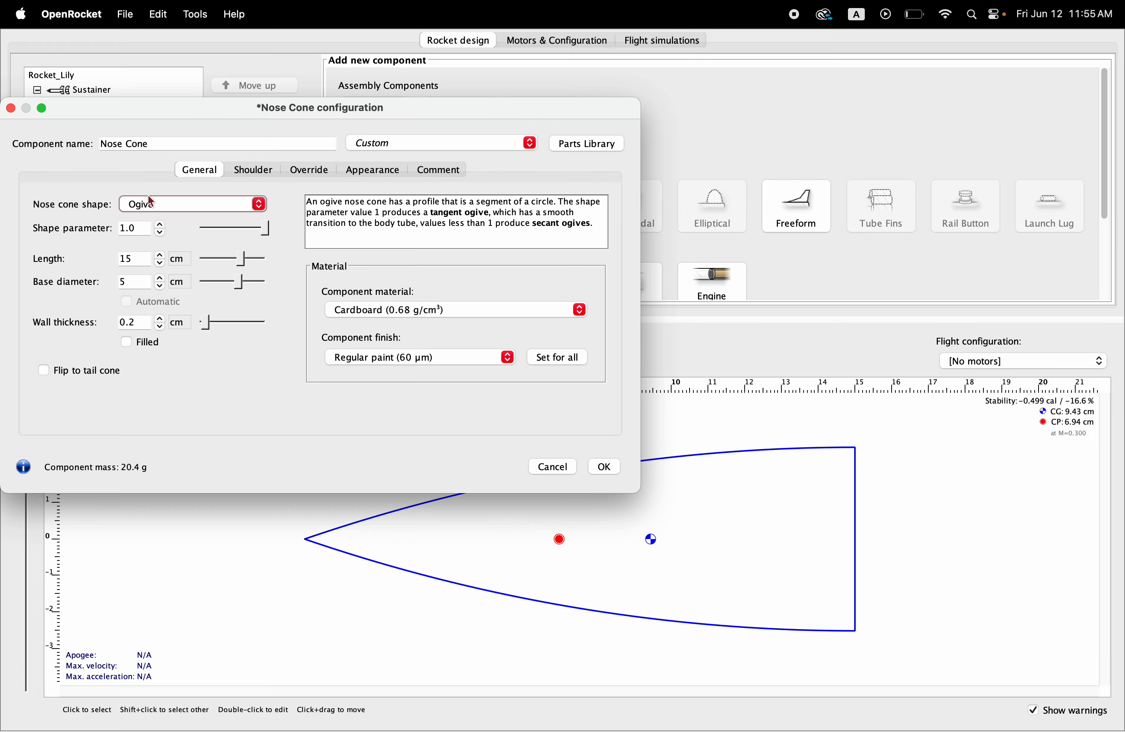
# Step: Switch the nose cone's length unit to inches and set the length to 8 in
pyautogui.click(183, 269)
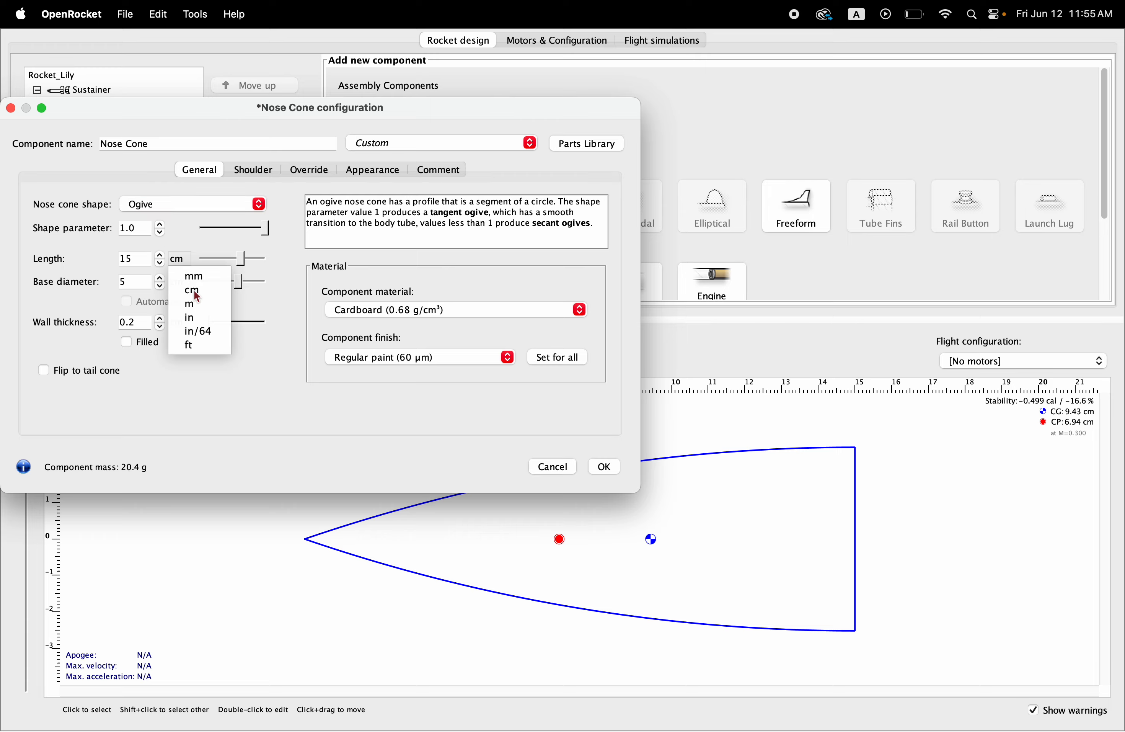
pyautogui.click(199, 319)
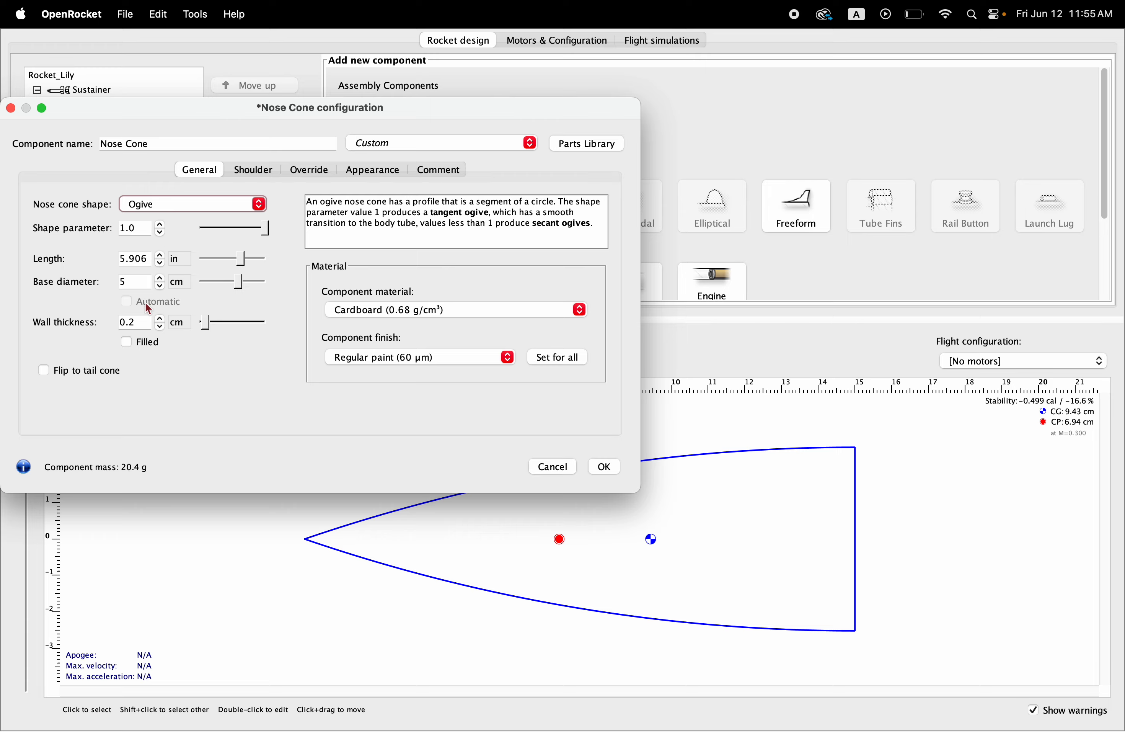
pyautogui.click(146, 264)
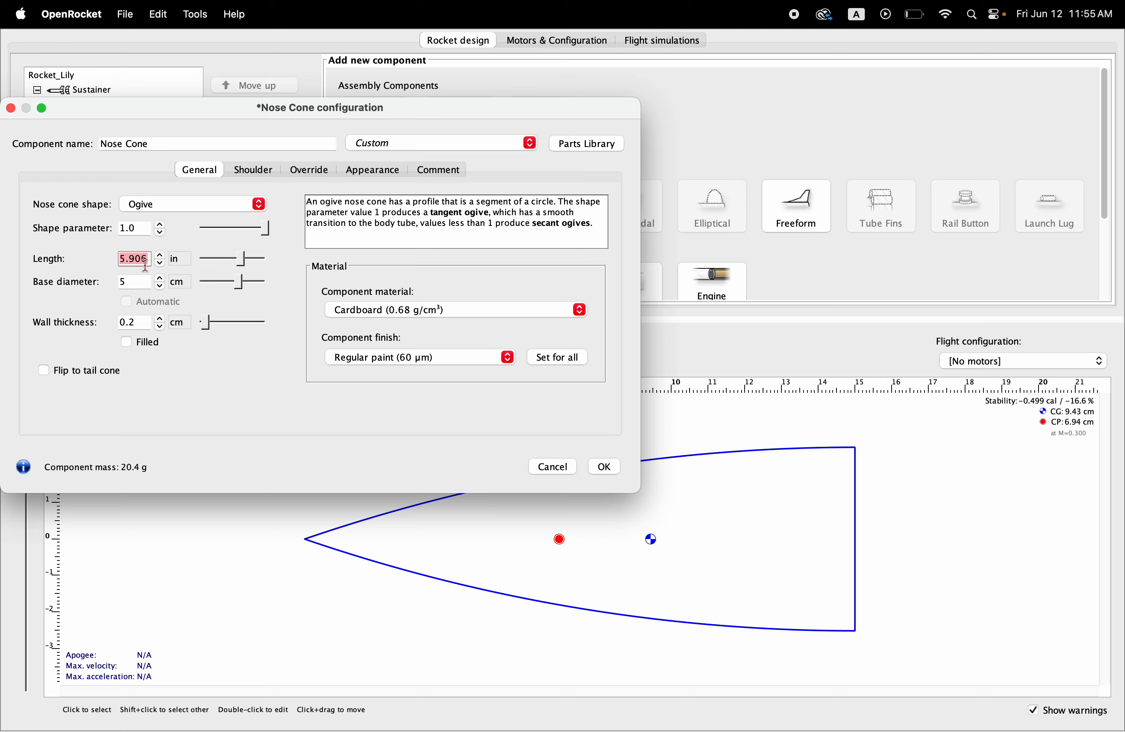
pyautogui.write('7')
pyautogui.press('BackSpace')
pyautogui.write('8')
pyautogui.press('Return')
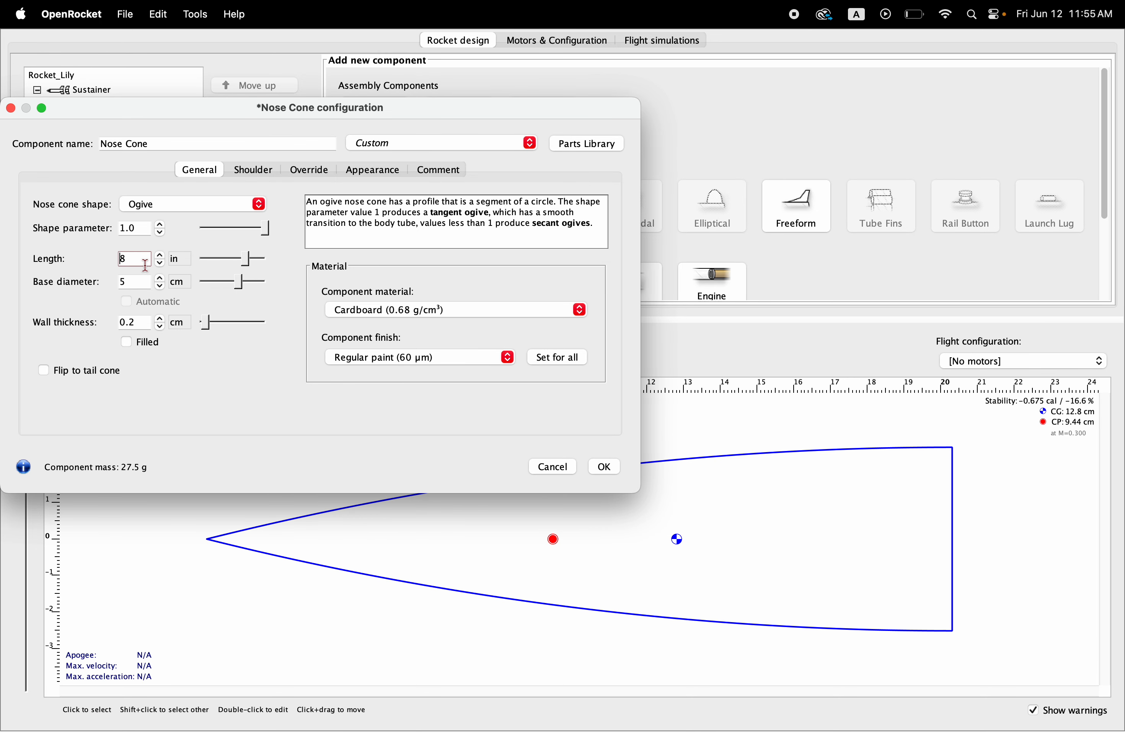
# Step: Set the nose cone's base diameter to 1.5 in, using inches as its unit, and accept the configuration
pyautogui.click(177, 281)
pyautogui.click(200, 343)
pyautogui.click(152, 283)
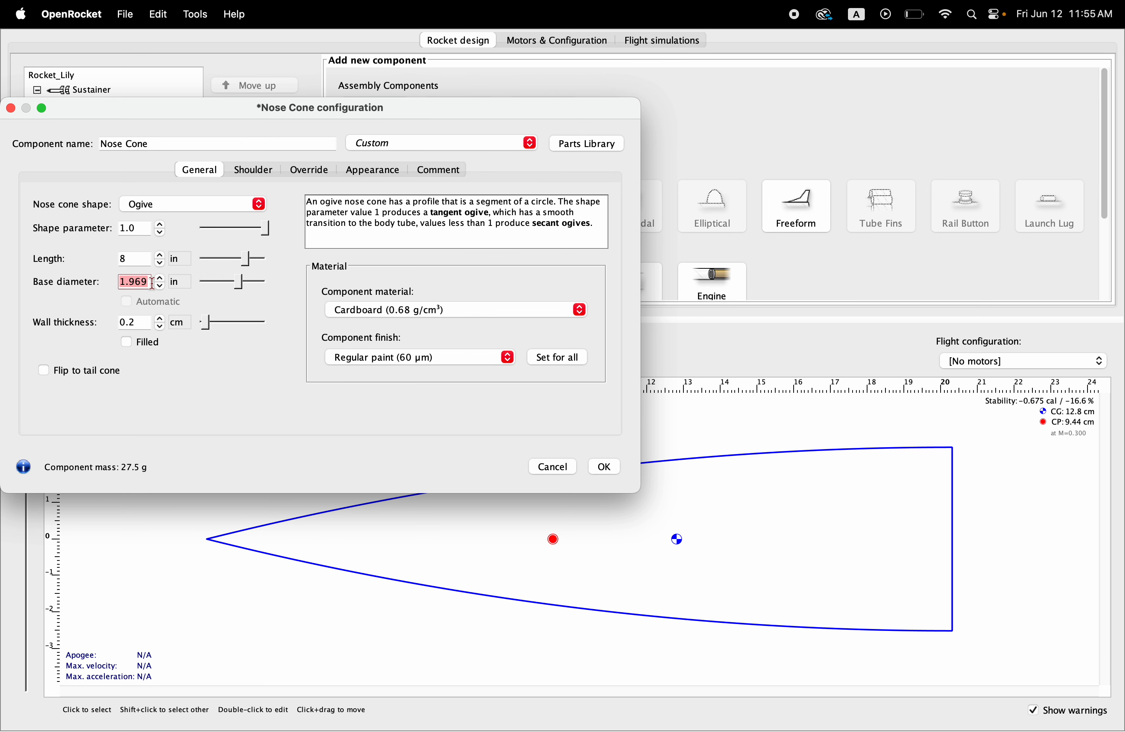
pyautogui.write('1.5')
pyautogui.press('Return')
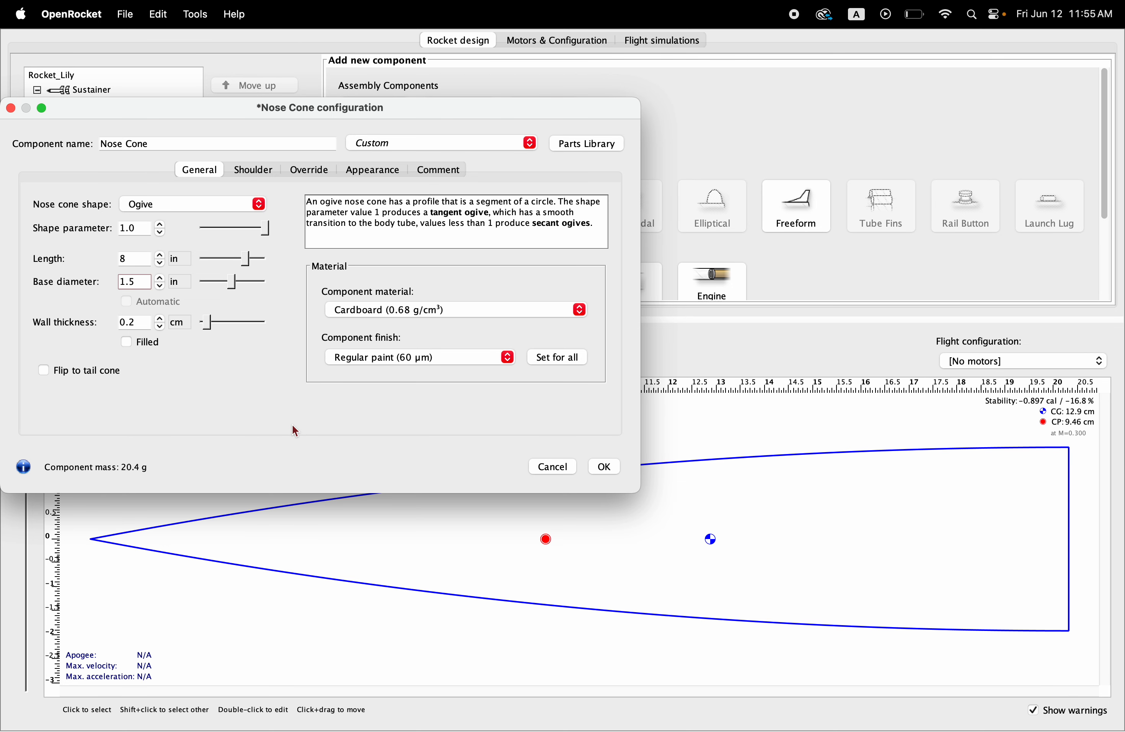
pyautogui.click(604, 467)
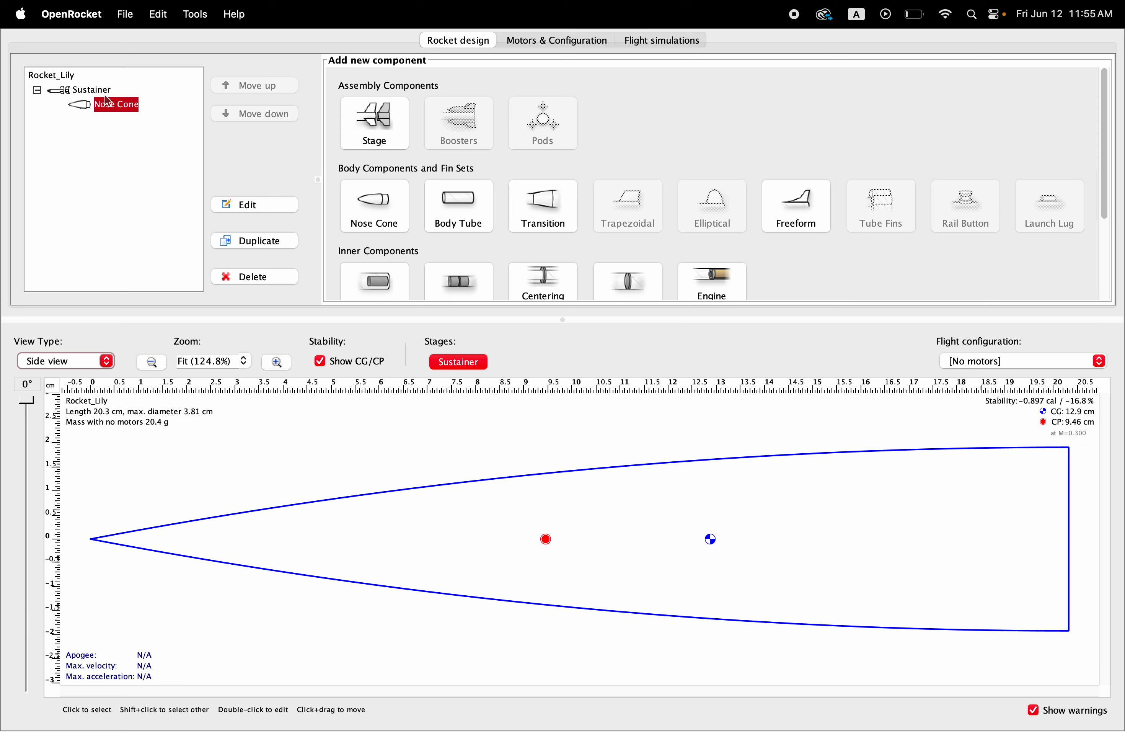
# Step: Add a custom body tube to the sustainer without a preset and name it "Payload tube"
pyautogui.click(93, 91)
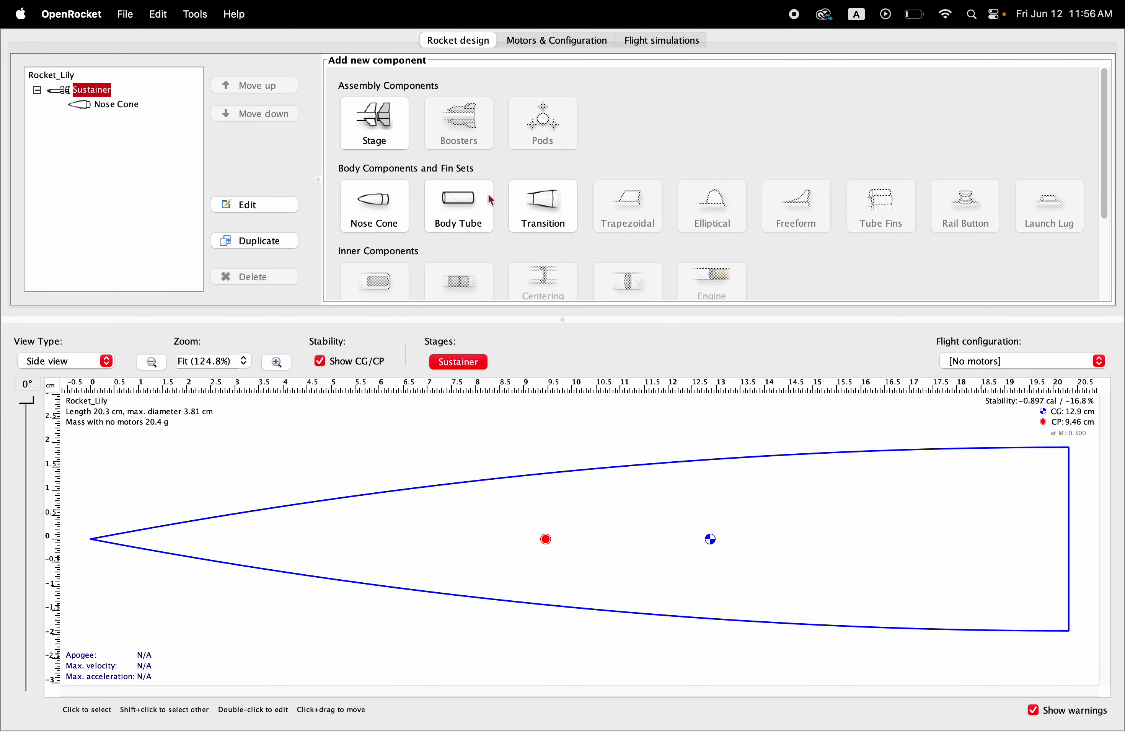
pyautogui.click(470, 206)
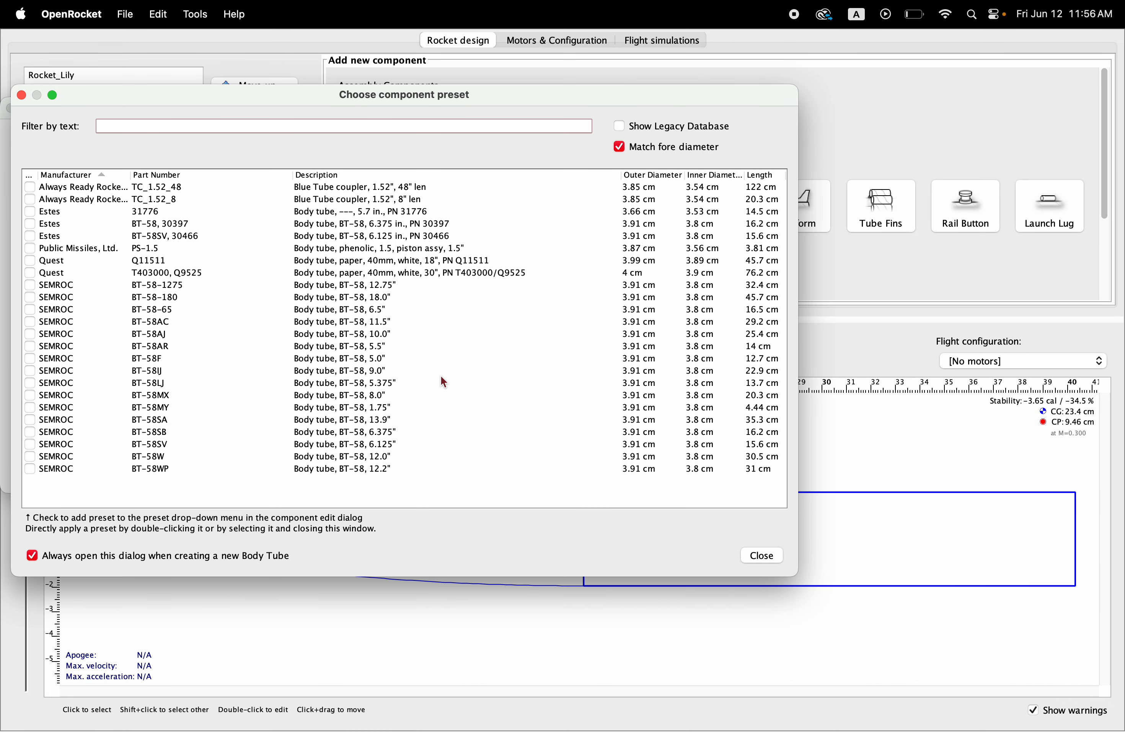
pyautogui.click(763, 556)
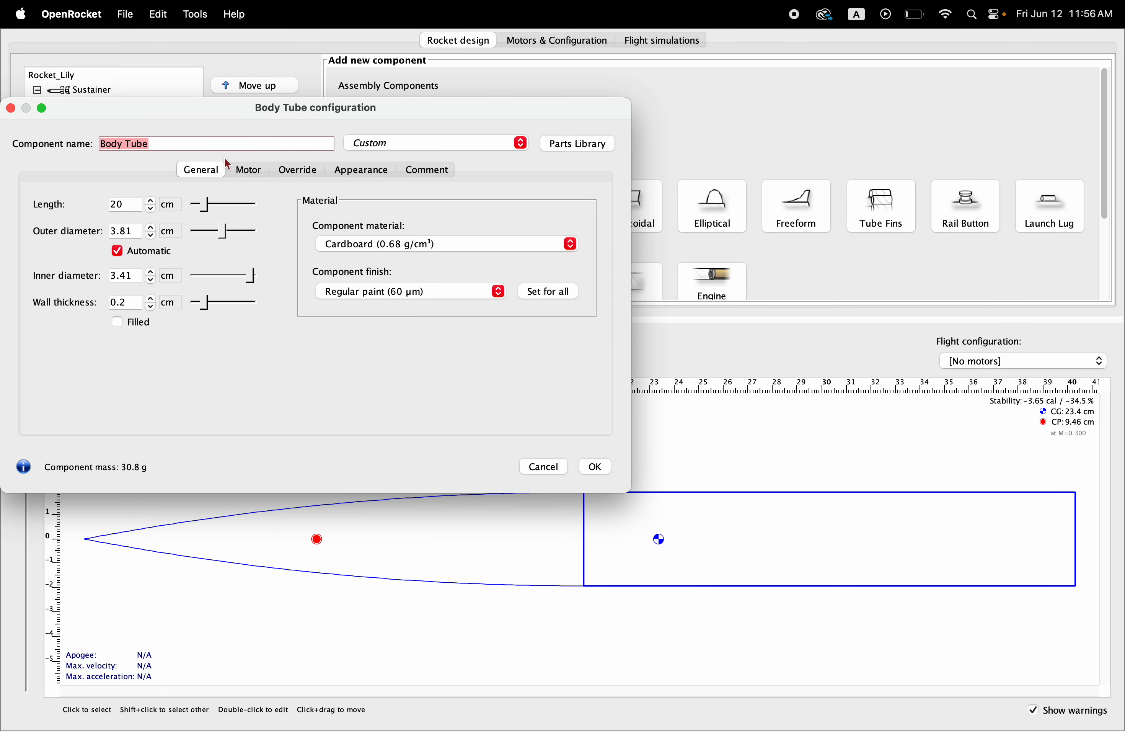
pyautogui.write('Payload tube')
# Step: Switch the payload tube's length unit to inches and set the length to 17 in
pyautogui.click(171, 205)
pyautogui.click(190, 264)
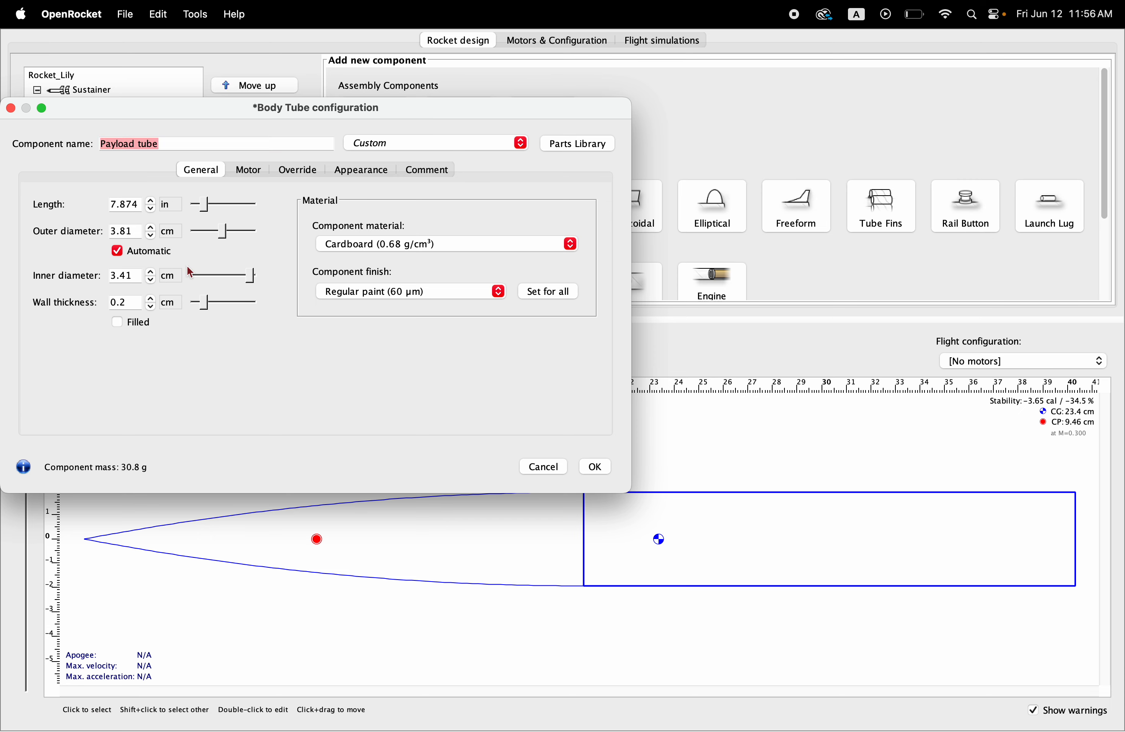
pyautogui.click(138, 205)
pyautogui.write('17')
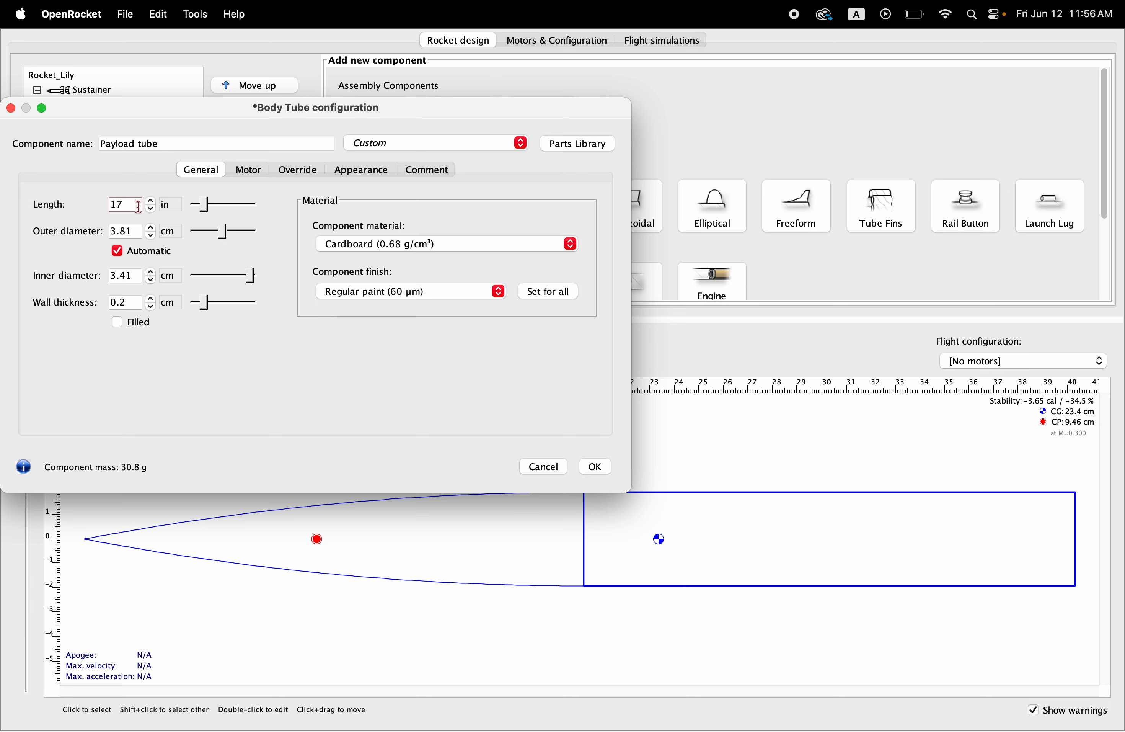
pyautogui.press('Return')
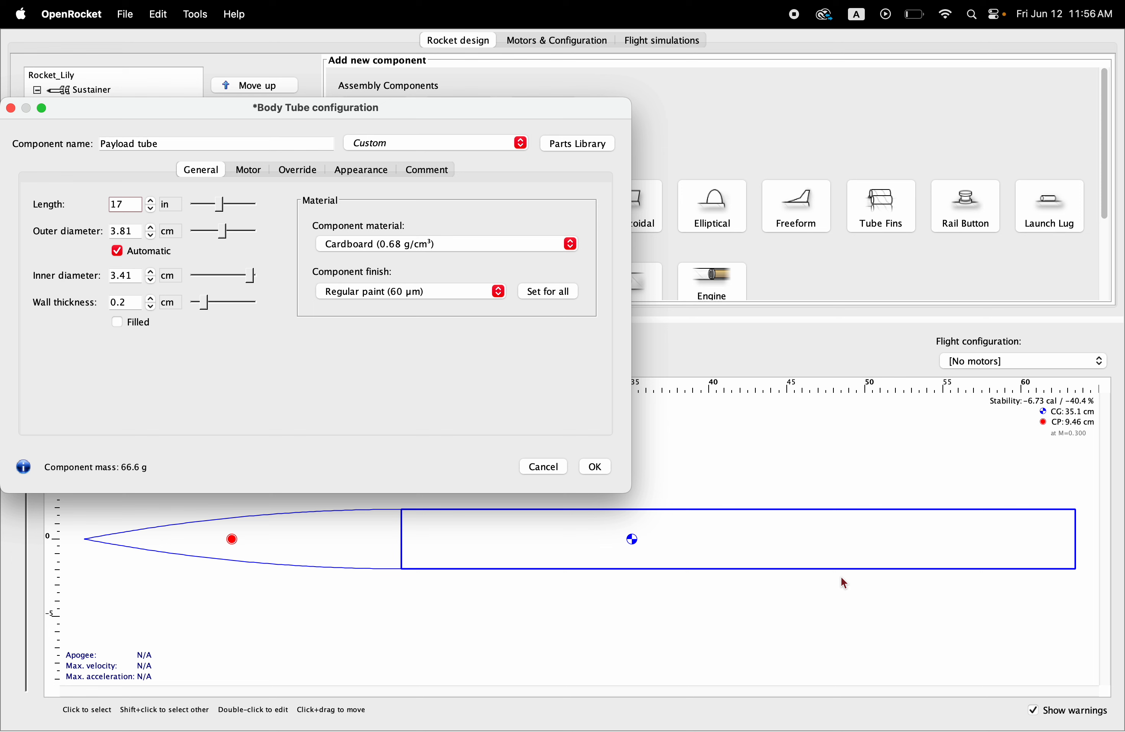
# Step: Switch the payload tube's outer diameter unit to inches and accept the tube's configuration
pyautogui.click(183, 236)
pyautogui.click(180, 287)
pyautogui.click(130, 233)
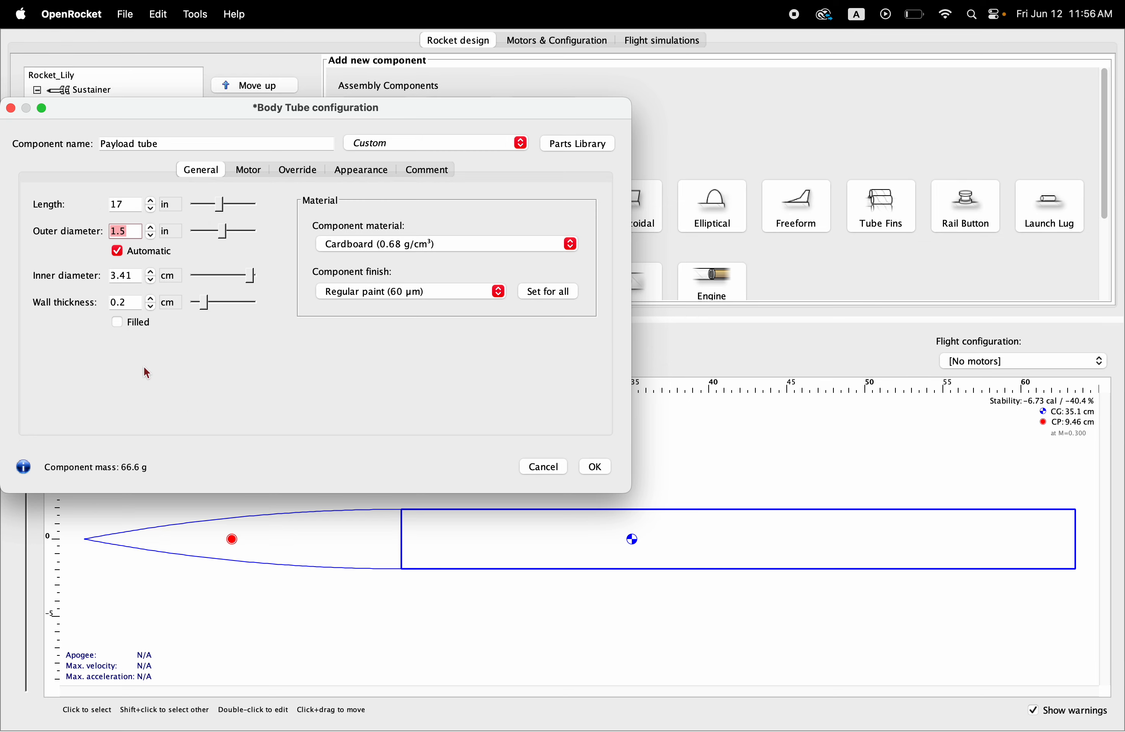
pyautogui.click(596, 466)
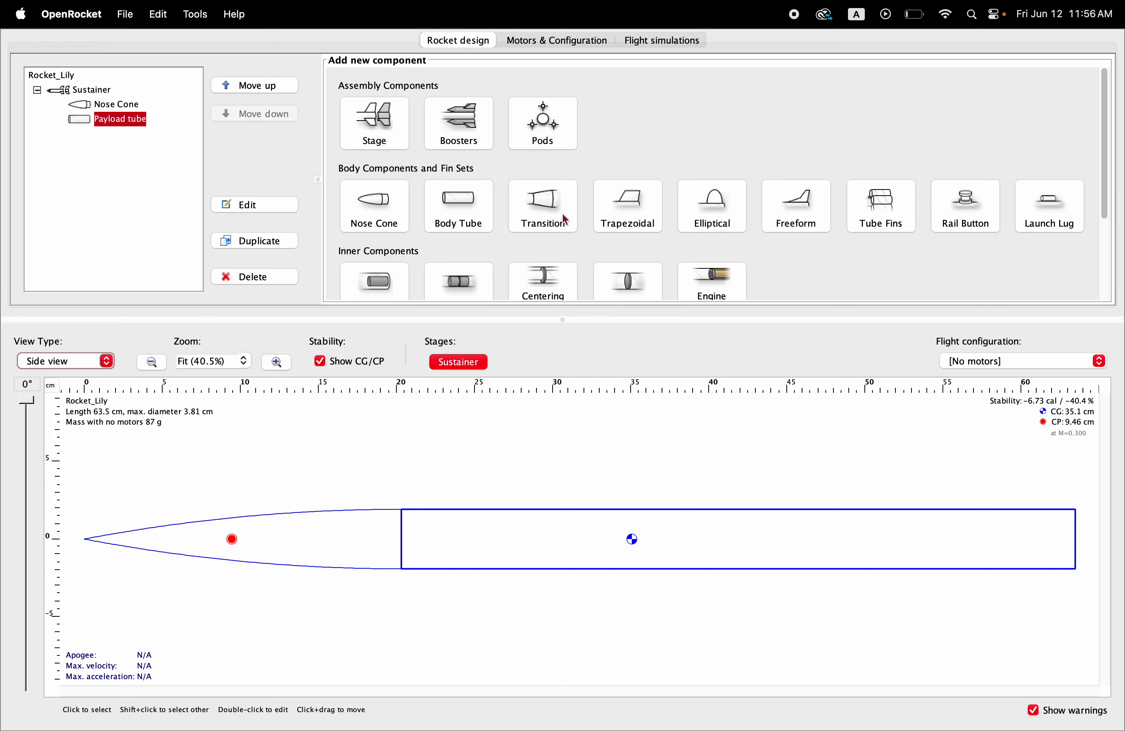
# Step: Add a custom tube coupler inside the payload tube and set its length to 6 in
pyautogui.scroll(-2, 563, 213)
pyautogui.scroll(-3, 562, 215)
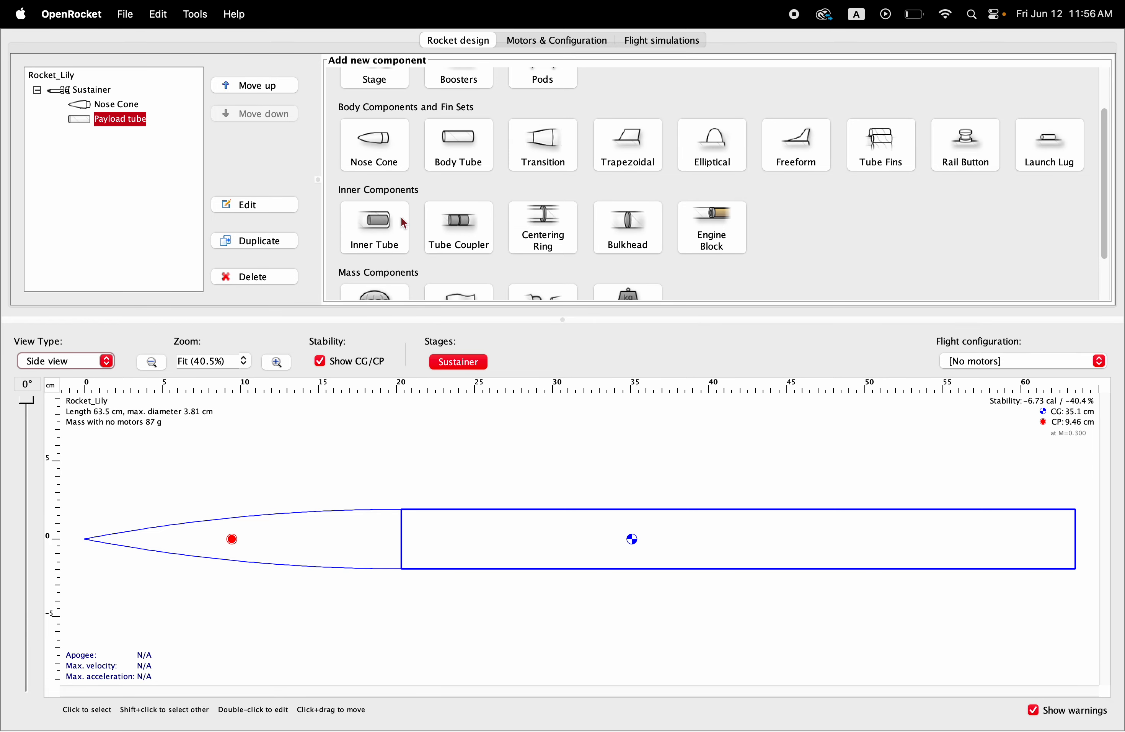
pyautogui.click(468, 228)
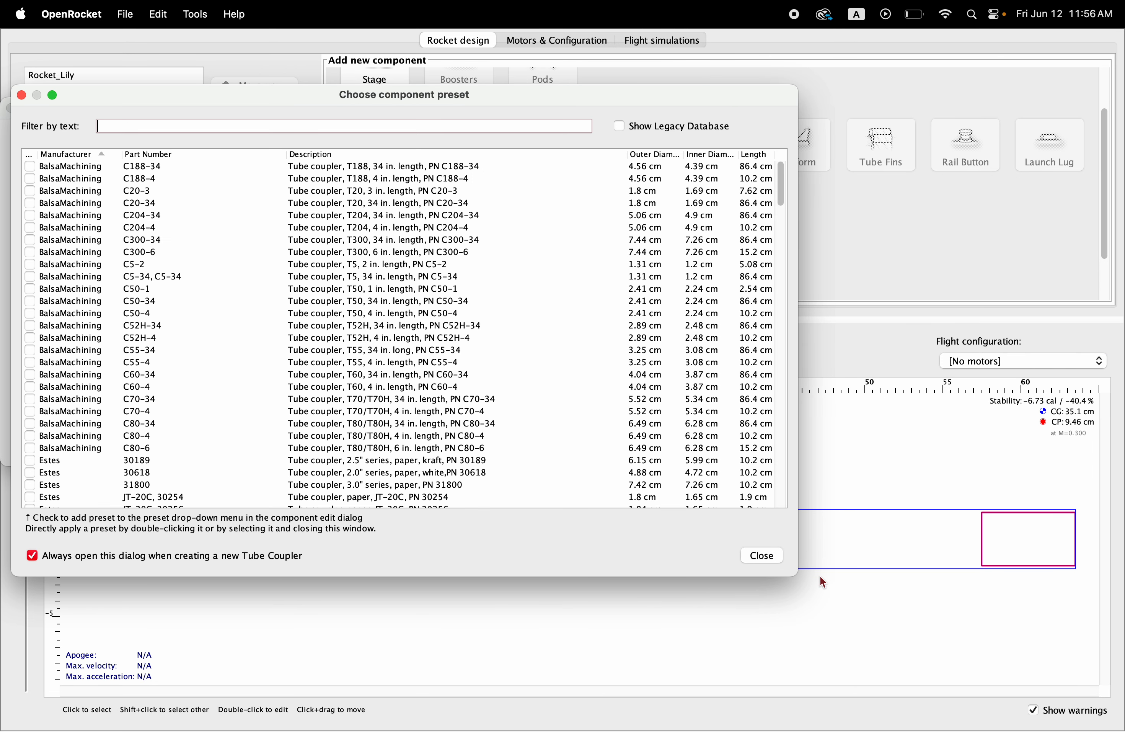
pyautogui.click(764, 554)
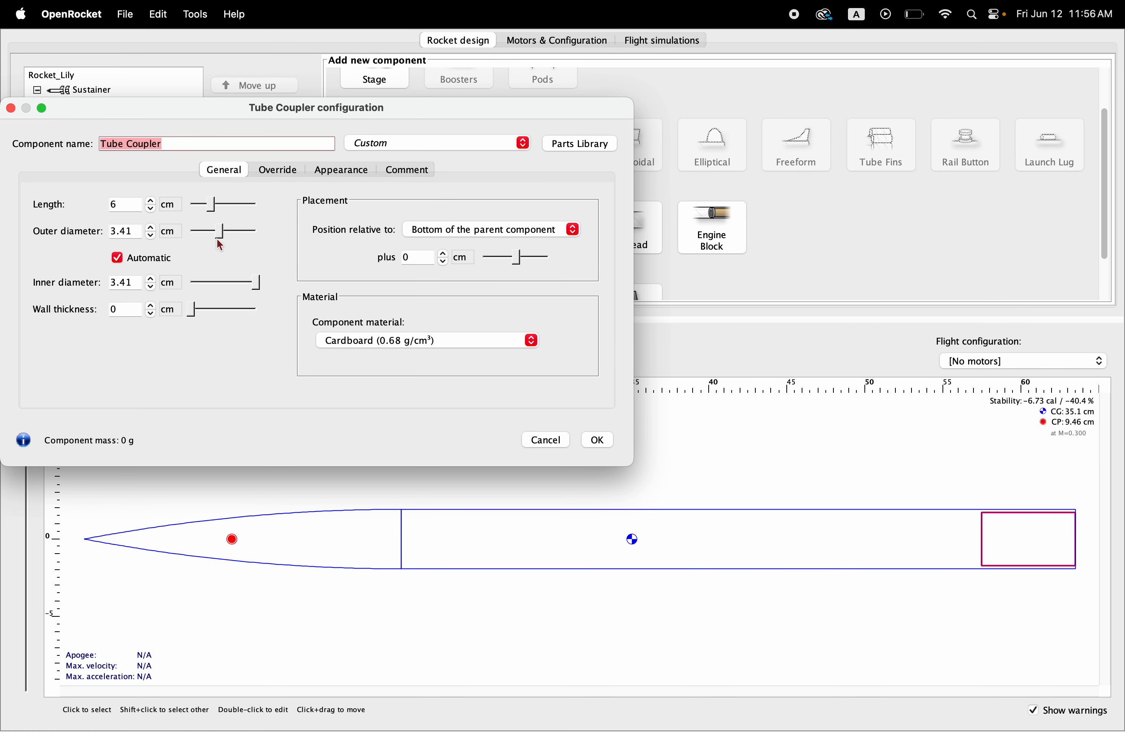
pyautogui.click(172, 210)
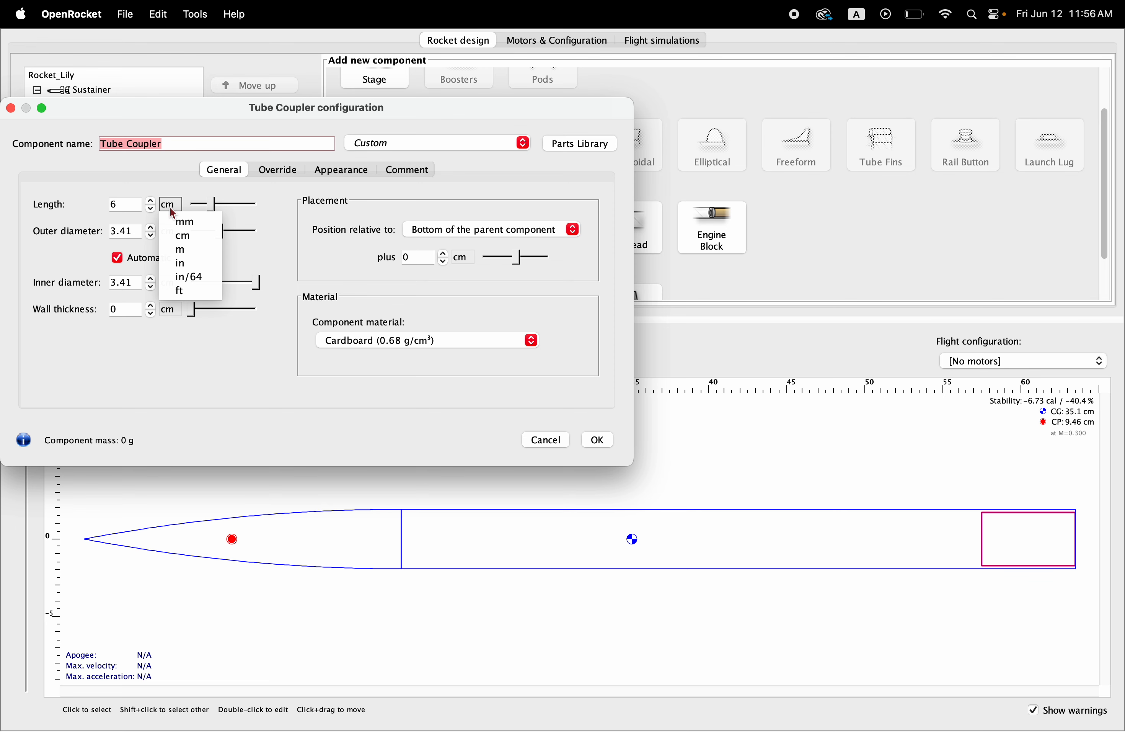
pyautogui.click(182, 264)
pyautogui.click(134, 205)
pyautogui.write('6')
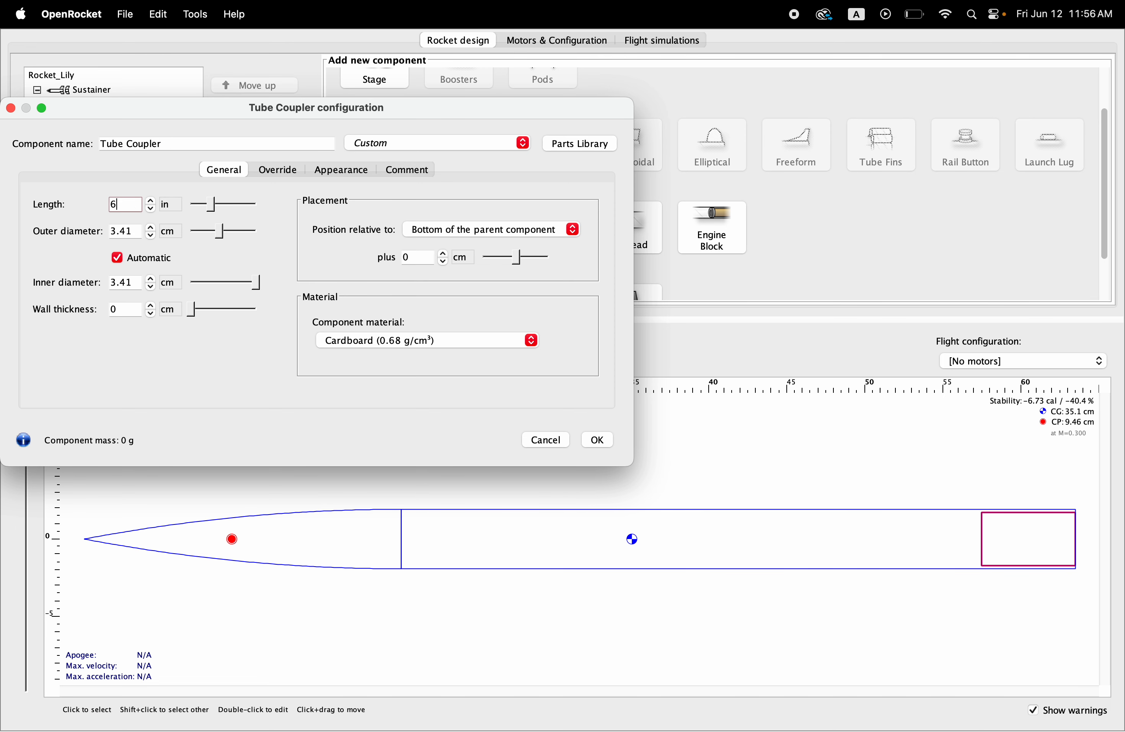
# Step: Set the coupler's outer diameter to 1.4 in and its offset from the bottom of the payload tube to 8 cm, accepting the configuration
pyautogui.click(172, 234)
pyautogui.click(187, 292)
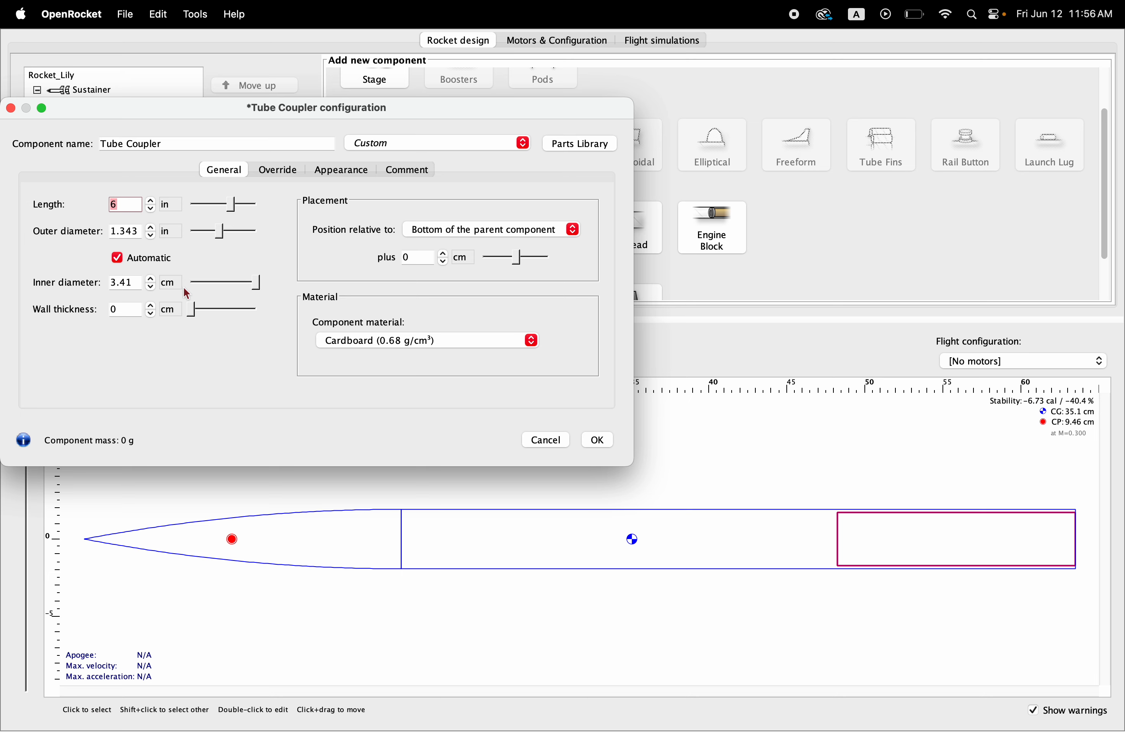
pyautogui.click(134, 227)
pyautogui.write('1.4')
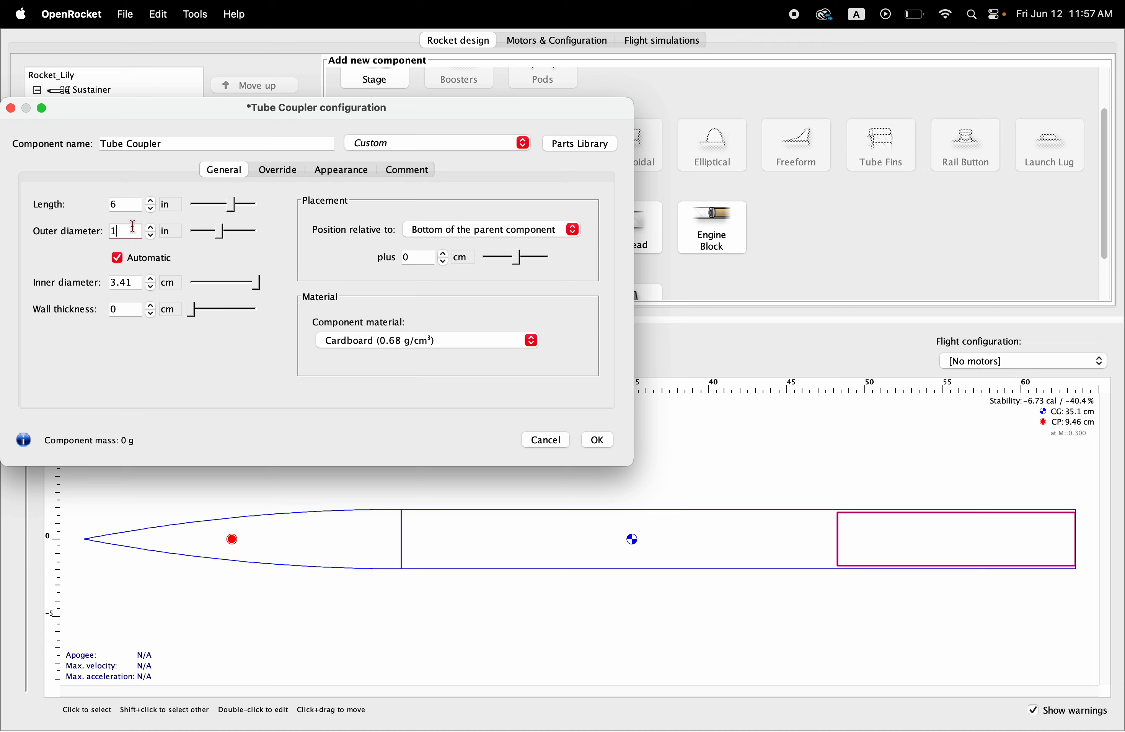
pyautogui.press('Return')
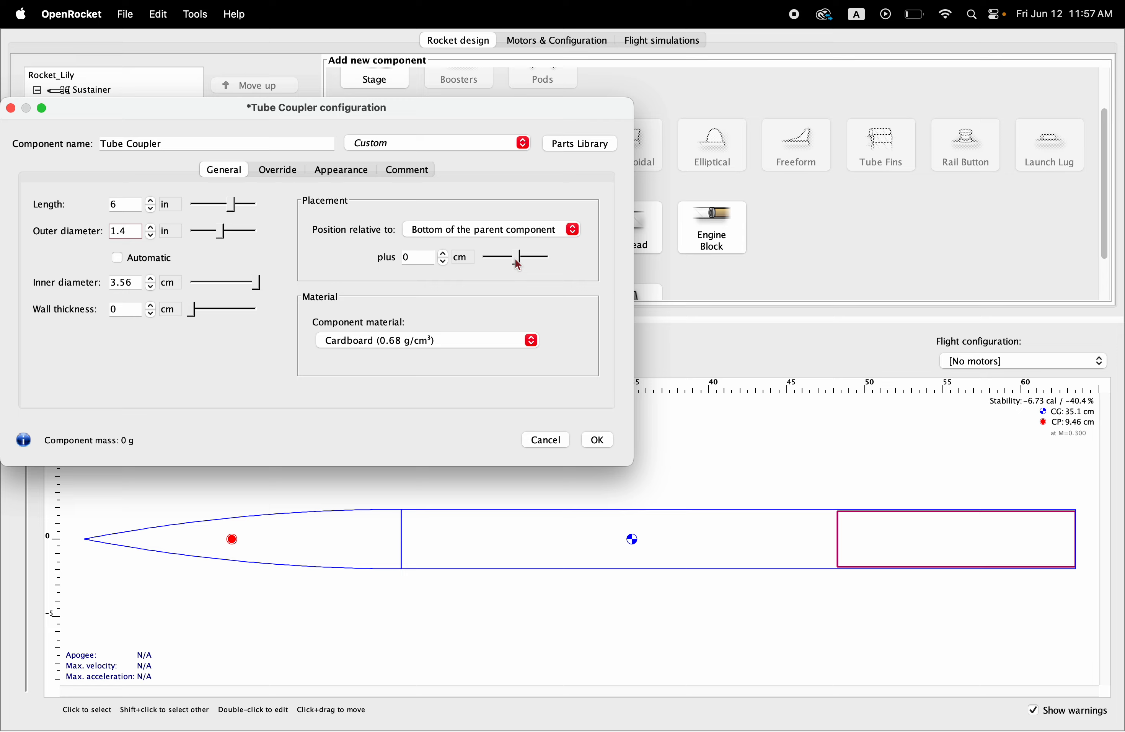
pyautogui.moveTo(519, 264); pyautogui.dragTo(523, 265)
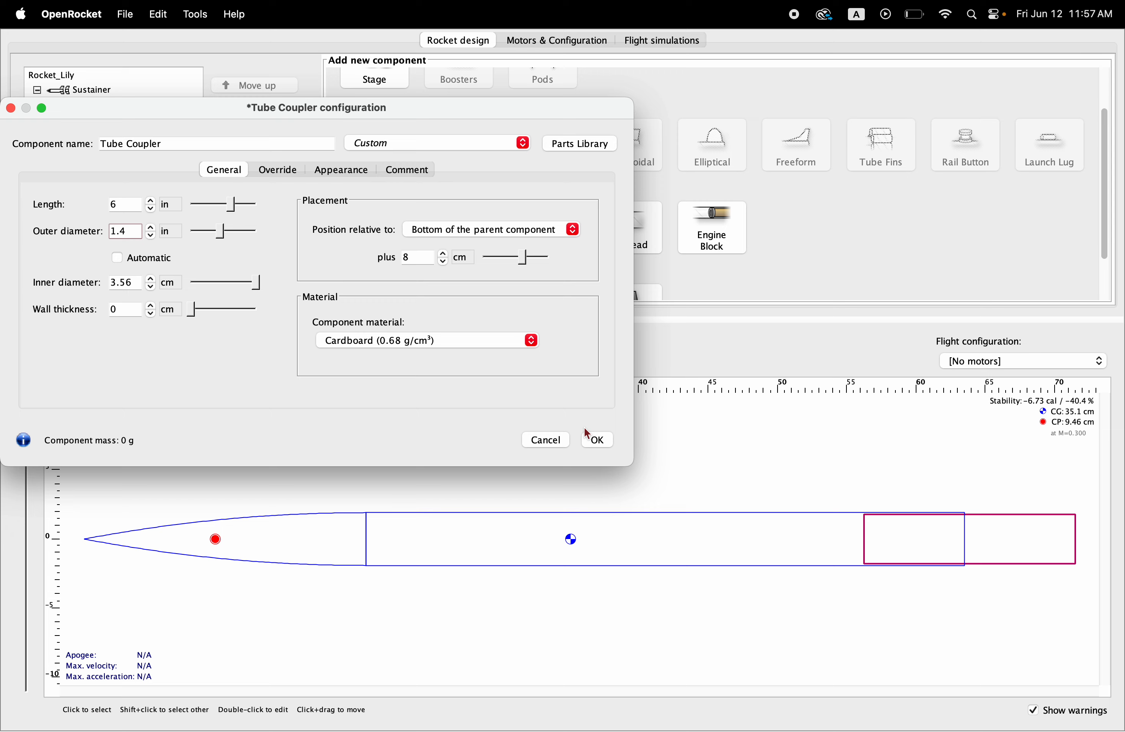
pyautogui.click(598, 442)
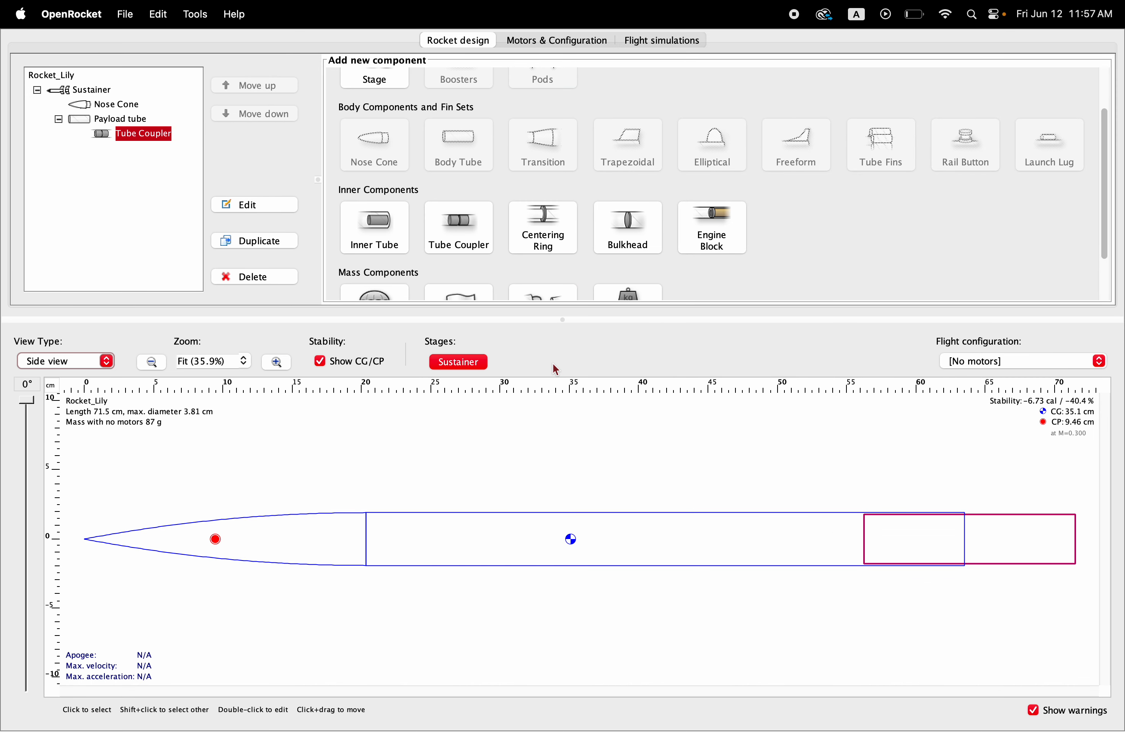
# Step: Add a custom body tube after the payload tube and set its length to 17 in
pyautogui.click(120, 122)
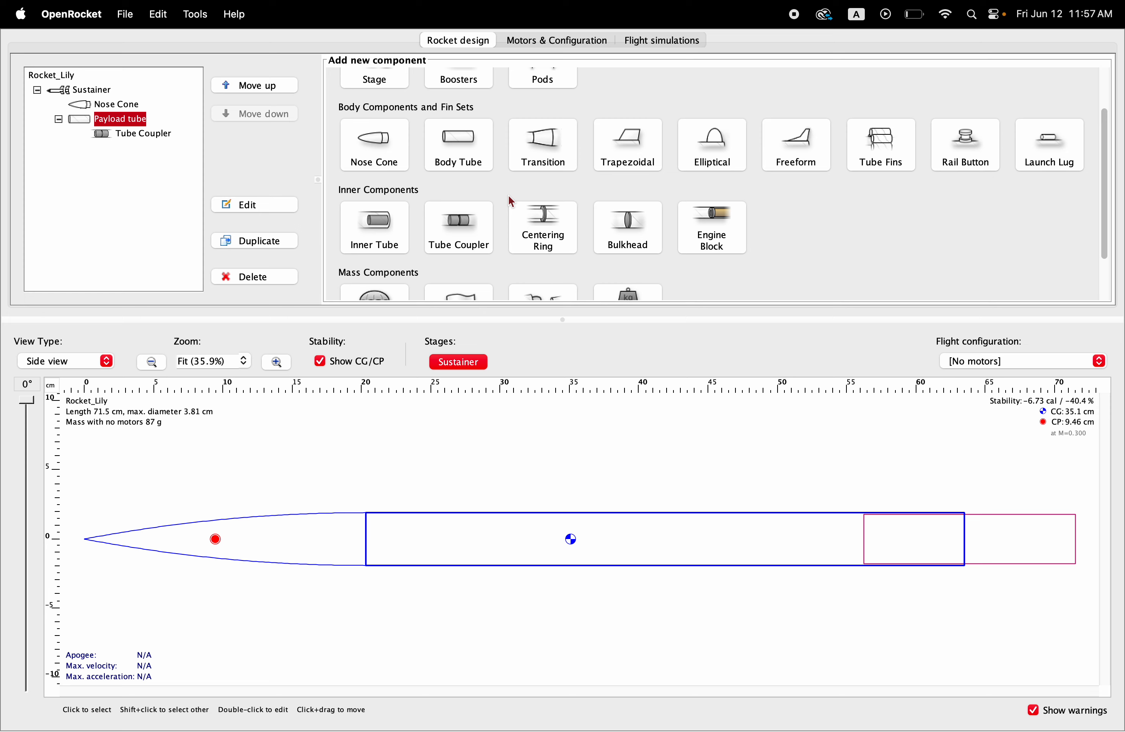
pyautogui.click(472, 147)
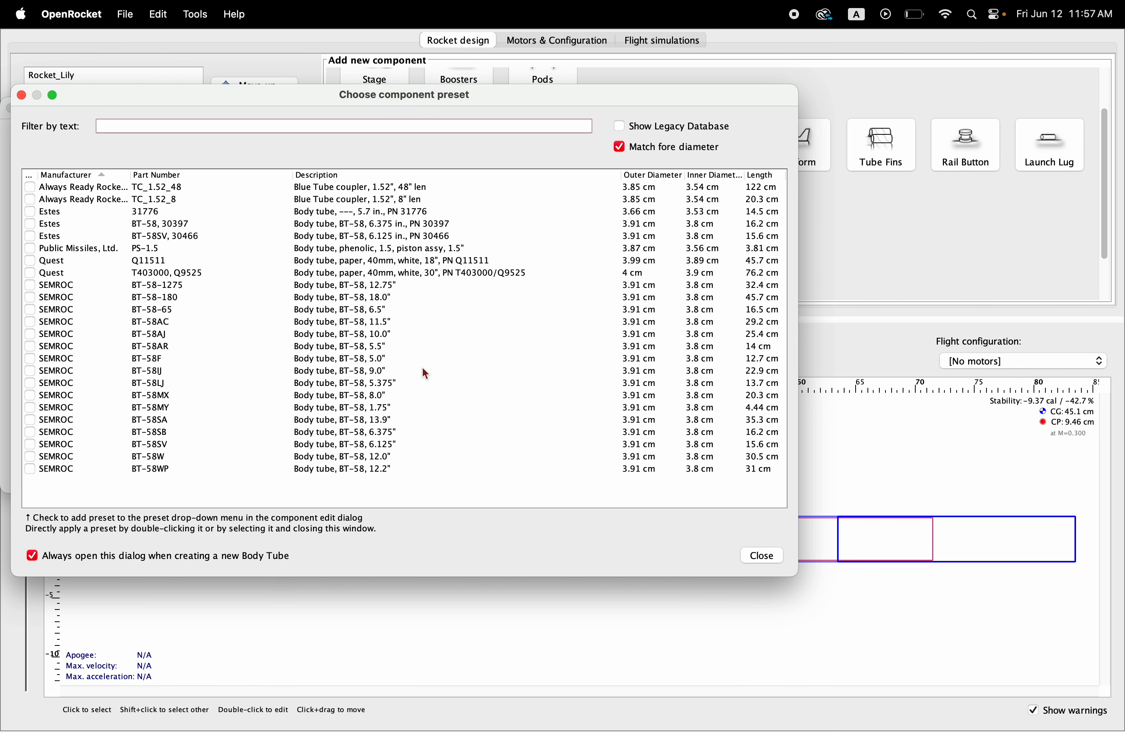
pyautogui.click(759, 555)
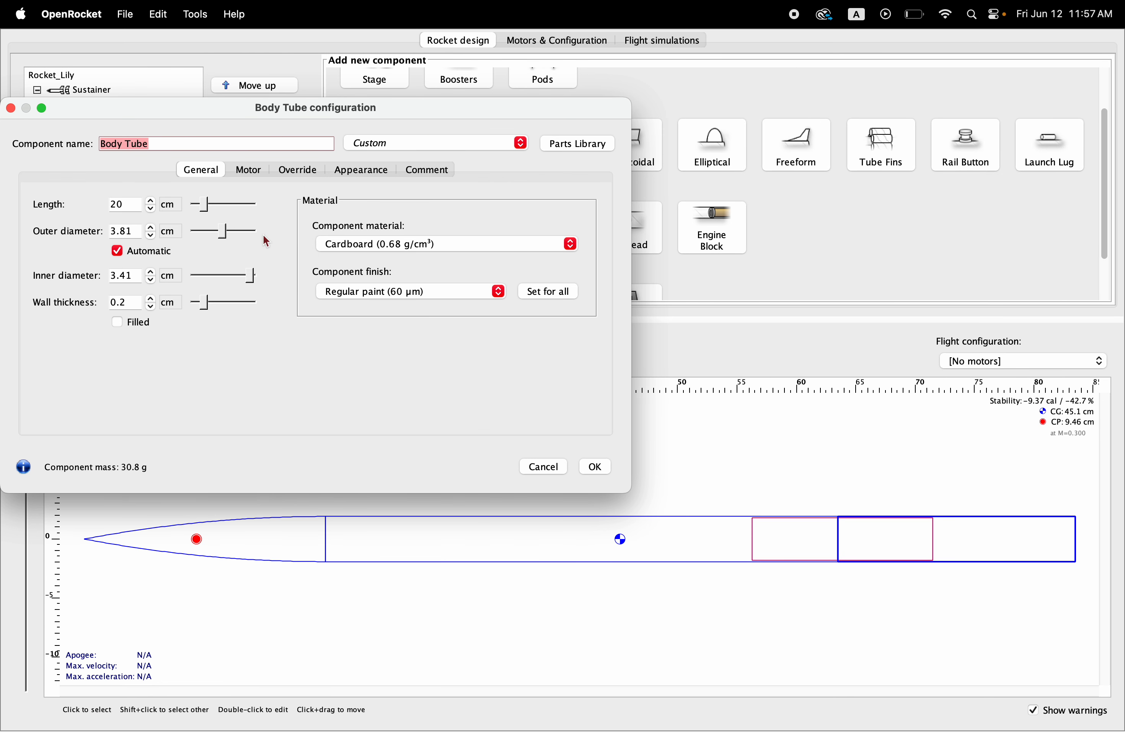
pyautogui.click(171, 204)
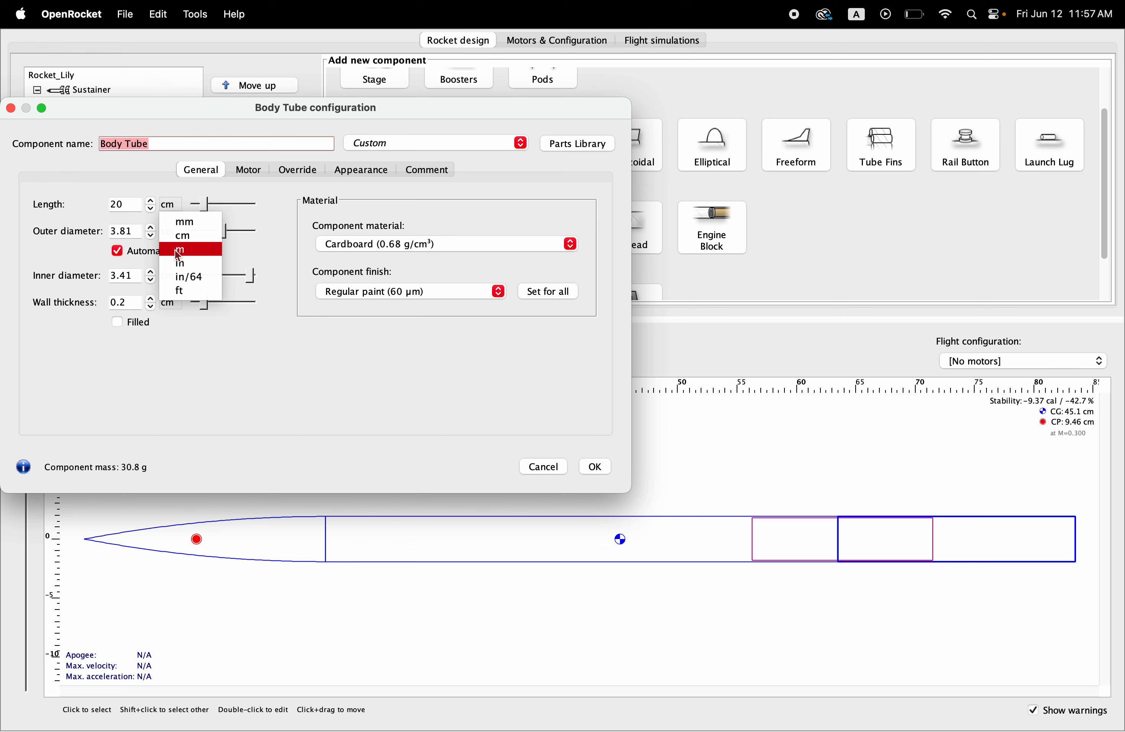
pyautogui.click(183, 264)
pyautogui.click(138, 209)
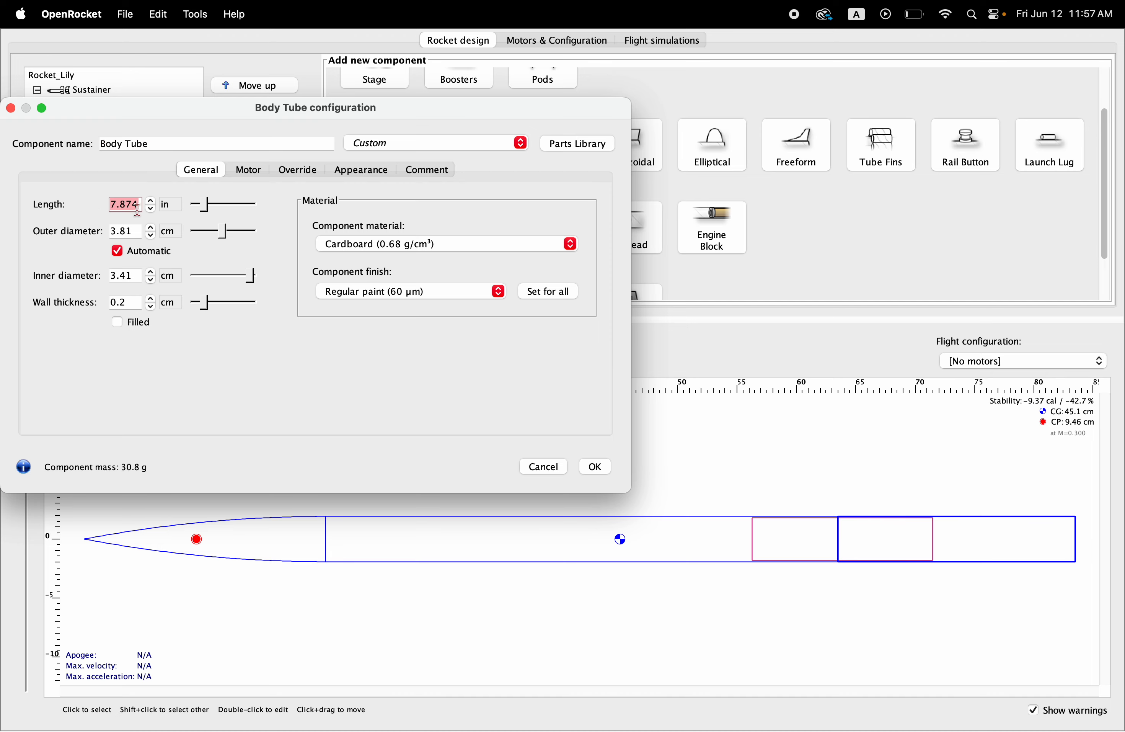
pyautogui.write('17')
pyautogui.press('Return')
# Step: Switch the new body tube's outer diameter unit to inches
pyautogui.click(171, 233)
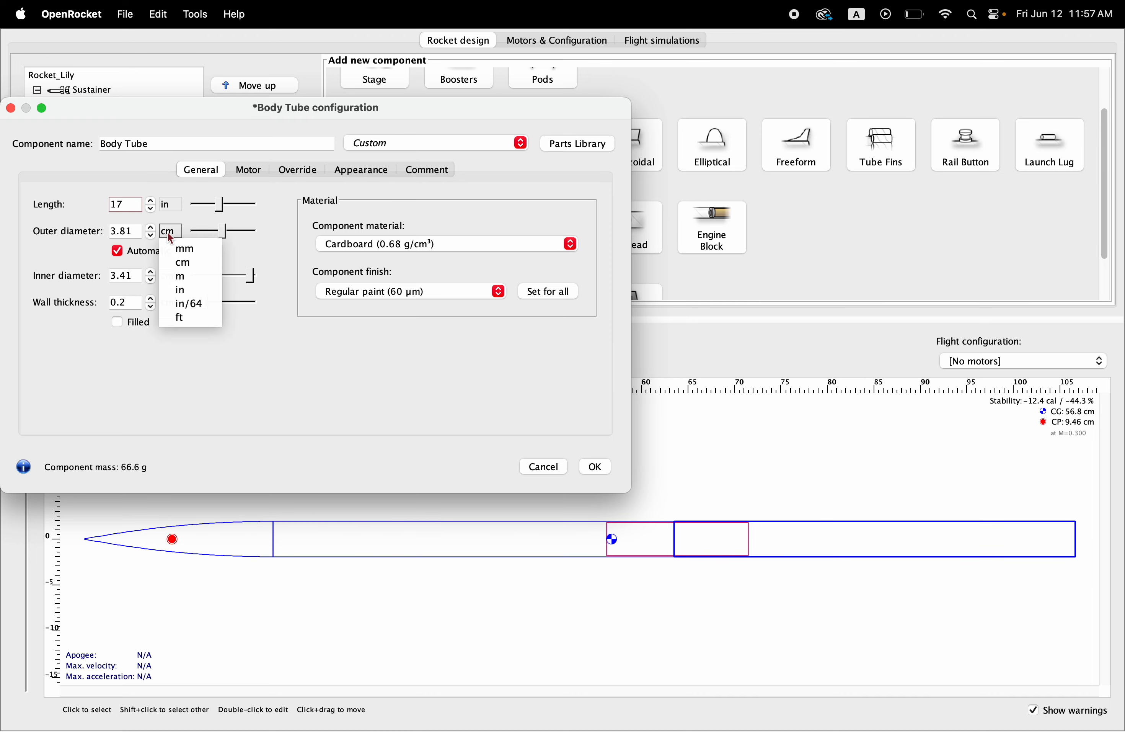
pyautogui.click(180, 290)
pyautogui.click(136, 232)
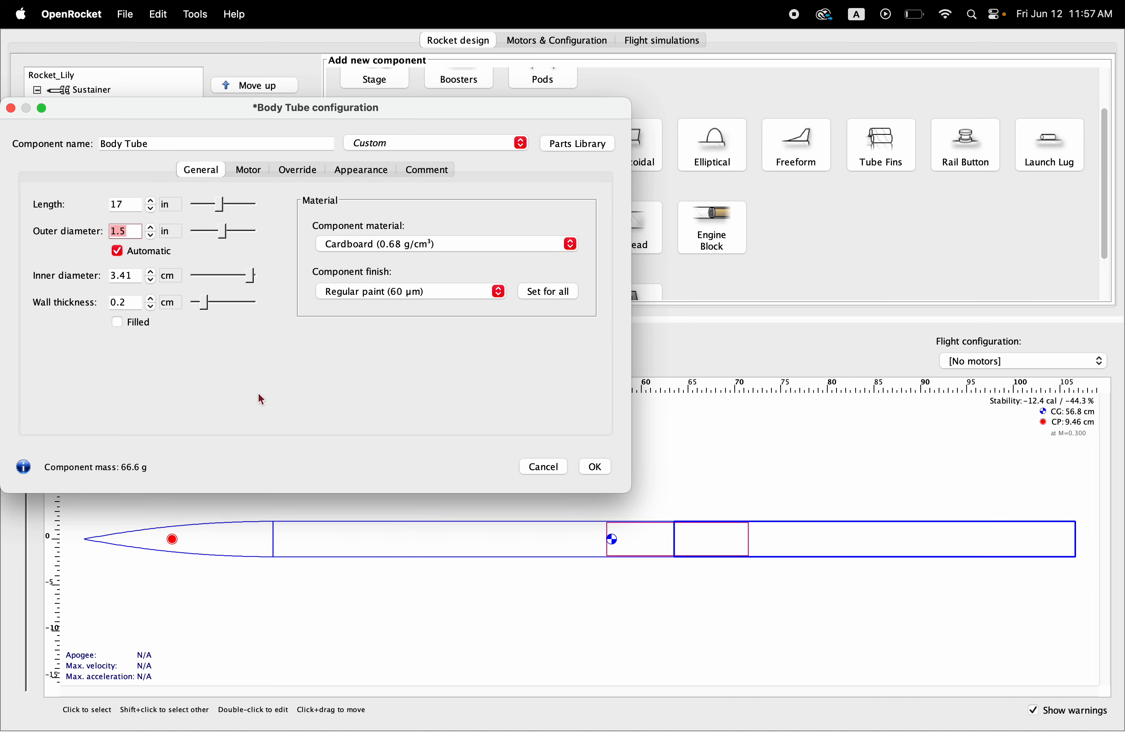
# Step: Rename the new body tube to Motor Tube and accept its configuration
pyautogui.click(166, 144)
pyautogui.press('BackSpace')
pyautogui.press('BackSpace')
pyautogui.press('BackSpace')
pyautogui.press('BackSpace')
pyautogui.press('BackSpace')
pyautogui.press('BackSpace')
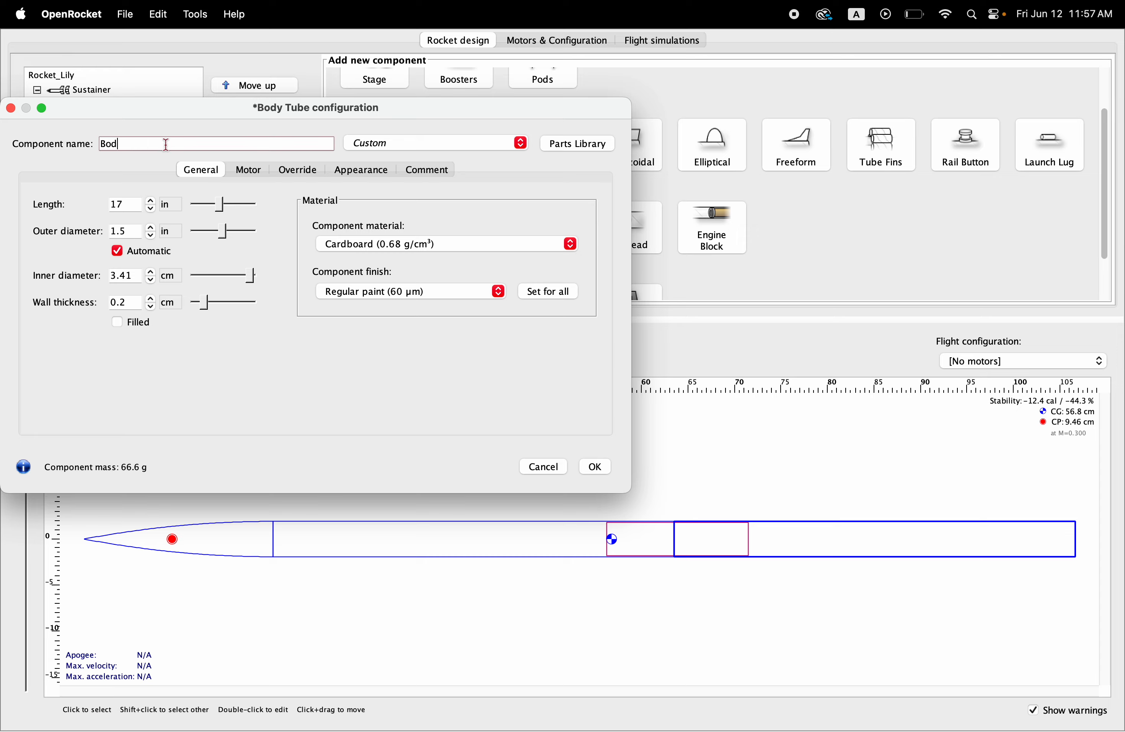
pyautogui.press('BackSpace')
pyautogui.press('BackSpace')
pyautogui.press('BackSpace')
pyautogui.write('Motor Tube')
pyautogui.click(598, 470)
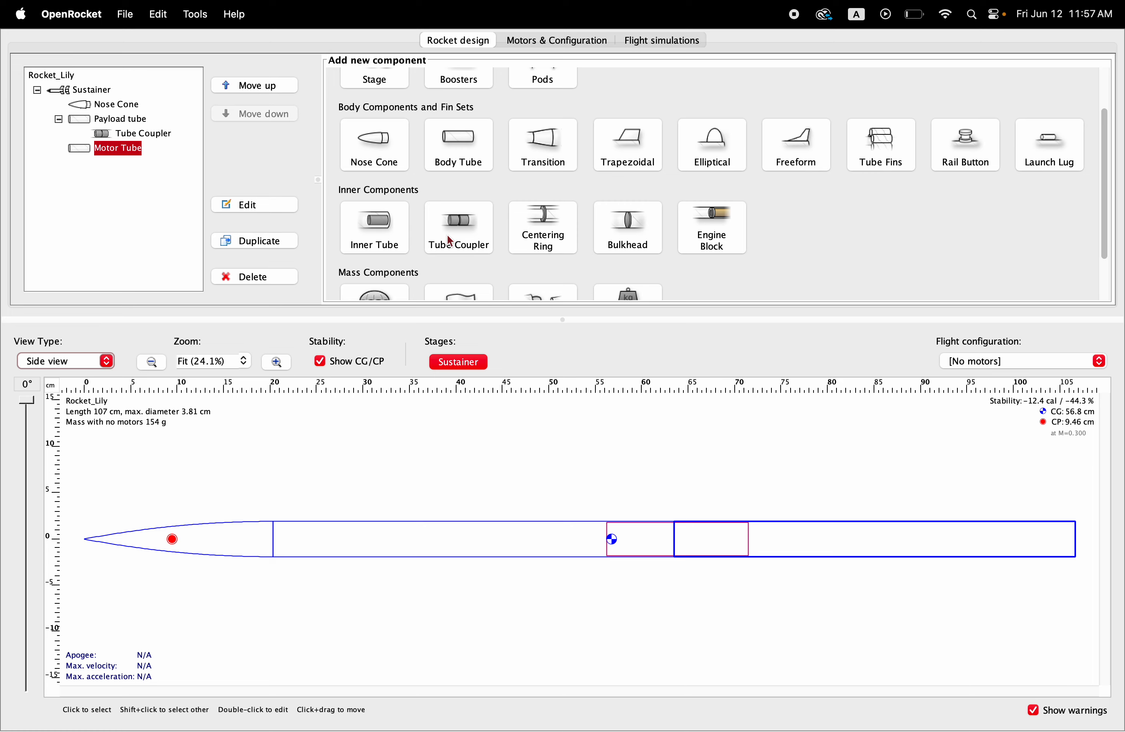
# Step: Add a custom inner tube inside the Motor Tube and set its length to 7 in
pyautogui.click(366, 220)
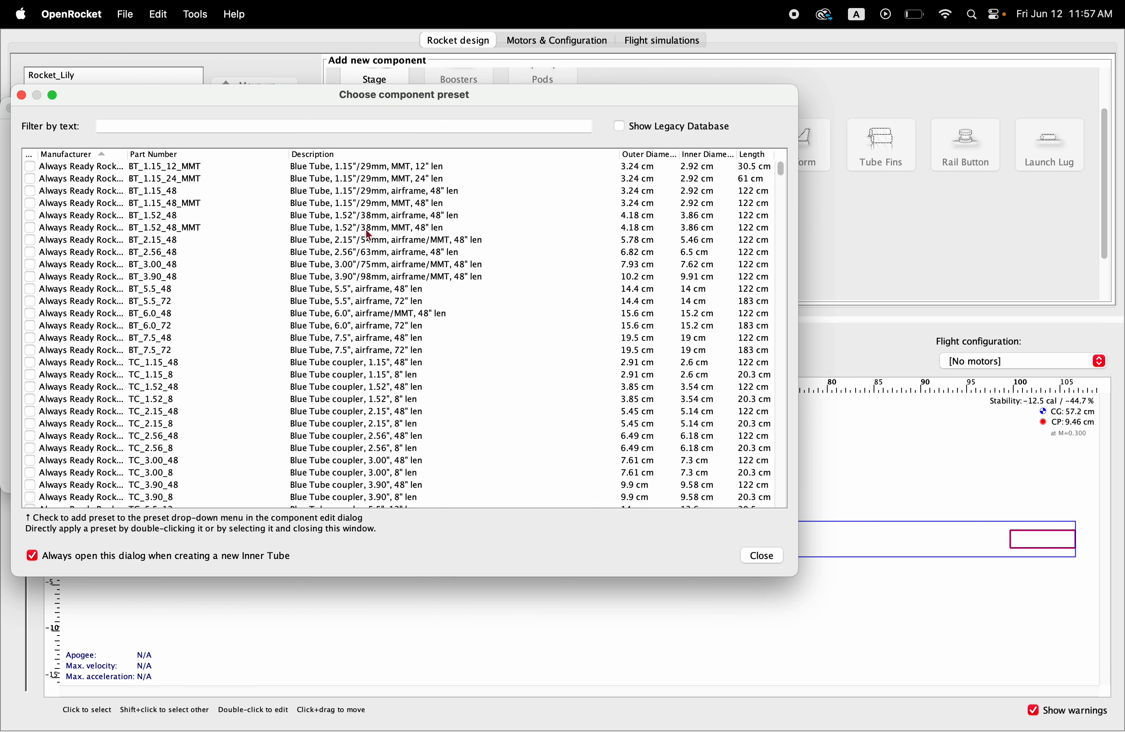
pyautogui.click(764, 554)
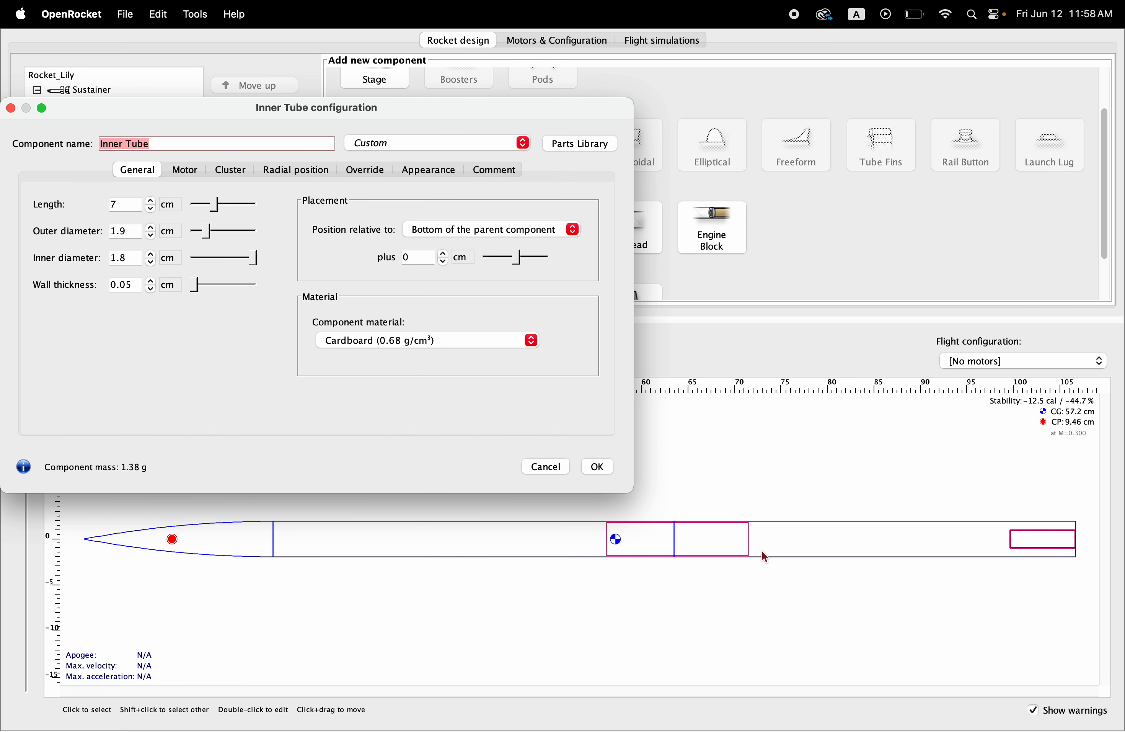
pyautogui.click(176, 206)
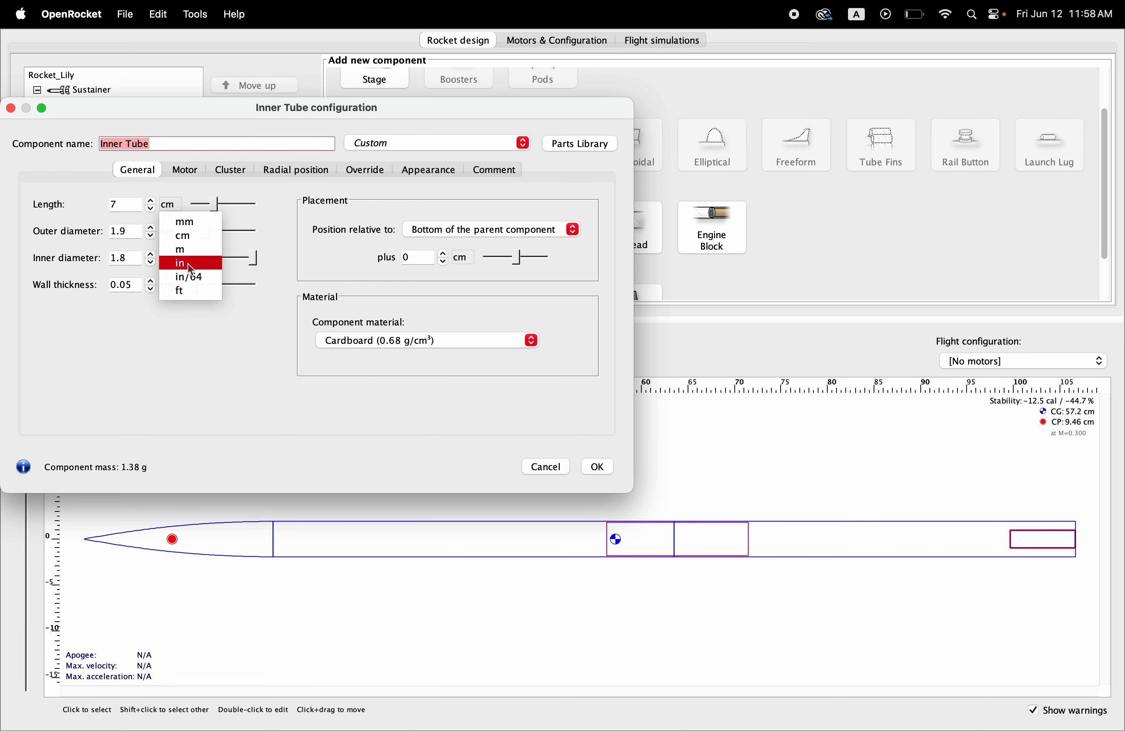
pyautogui.click(188, 265)
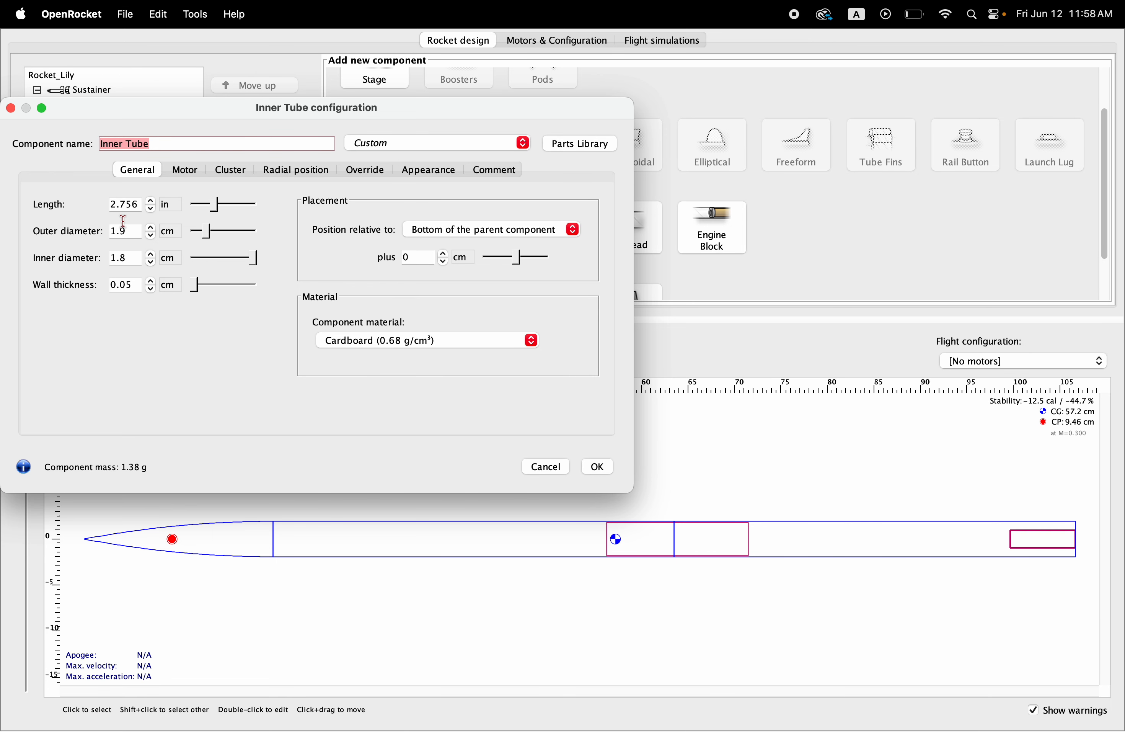
pyautogui.click(137, 205)
pyautogui.write('7')
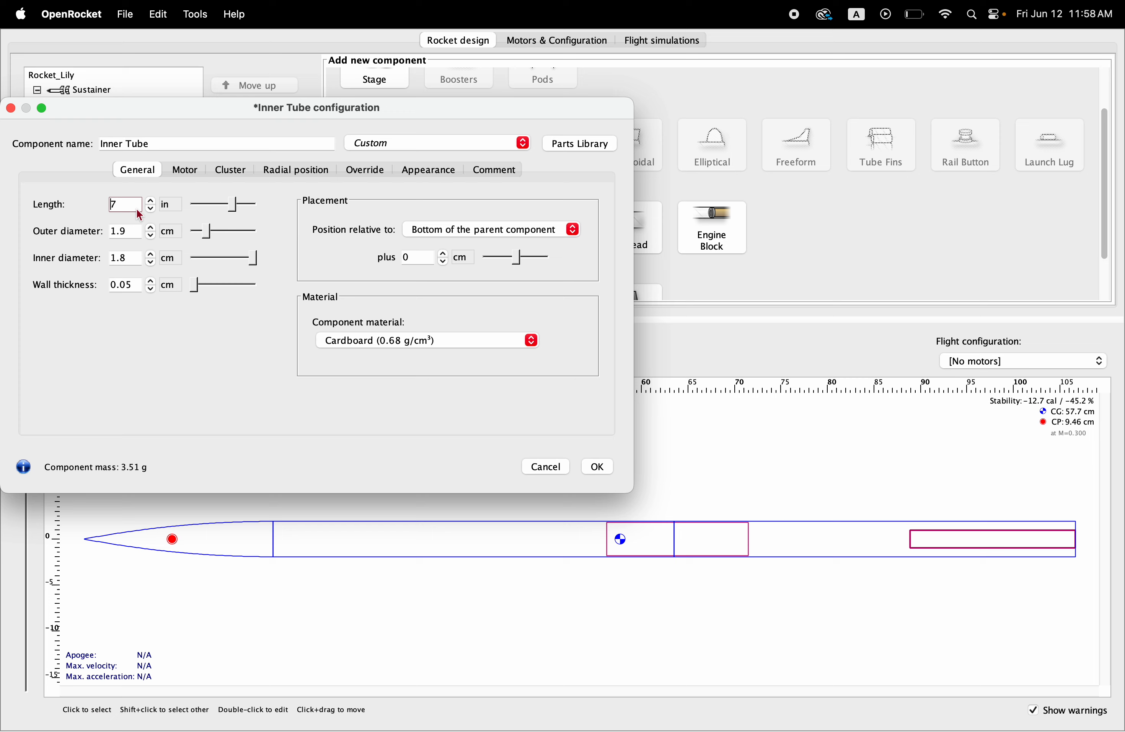
# Step: Set the inner tube's outer diameter to 1.25 in and accept its configuration
pyautogui.click(137, 232)
pyautogui.click(169, 232)
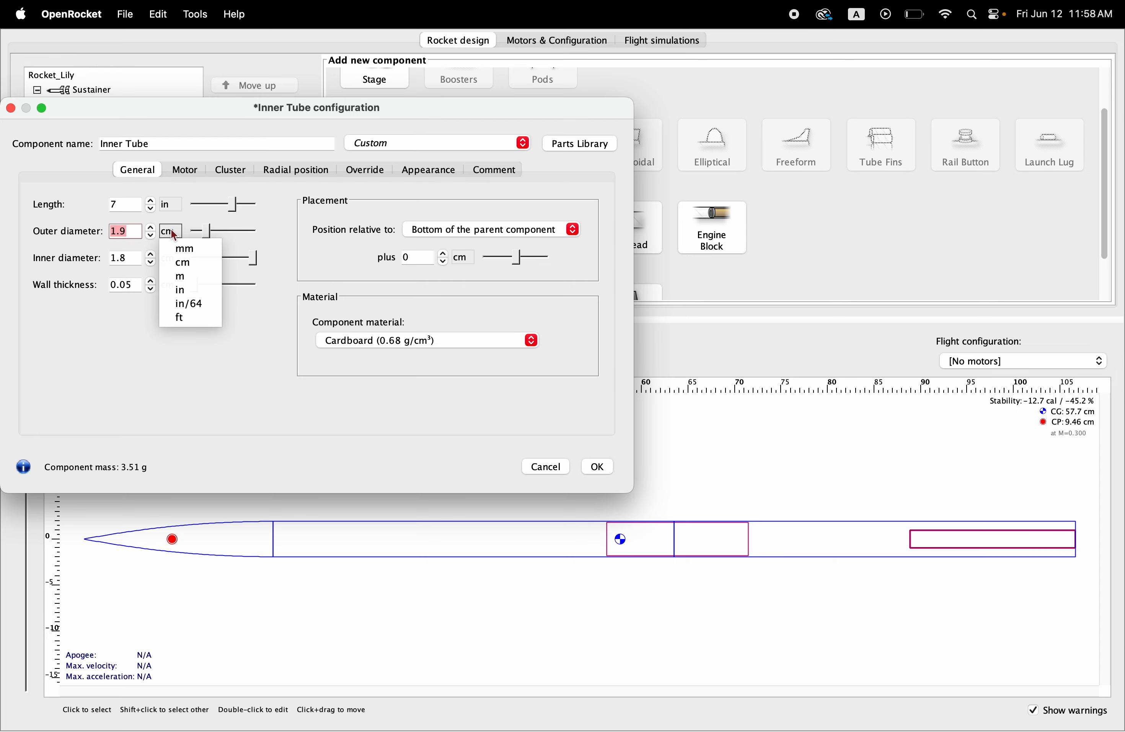
pyautogui.click(181, 287)
pyautogui.write('1.25')
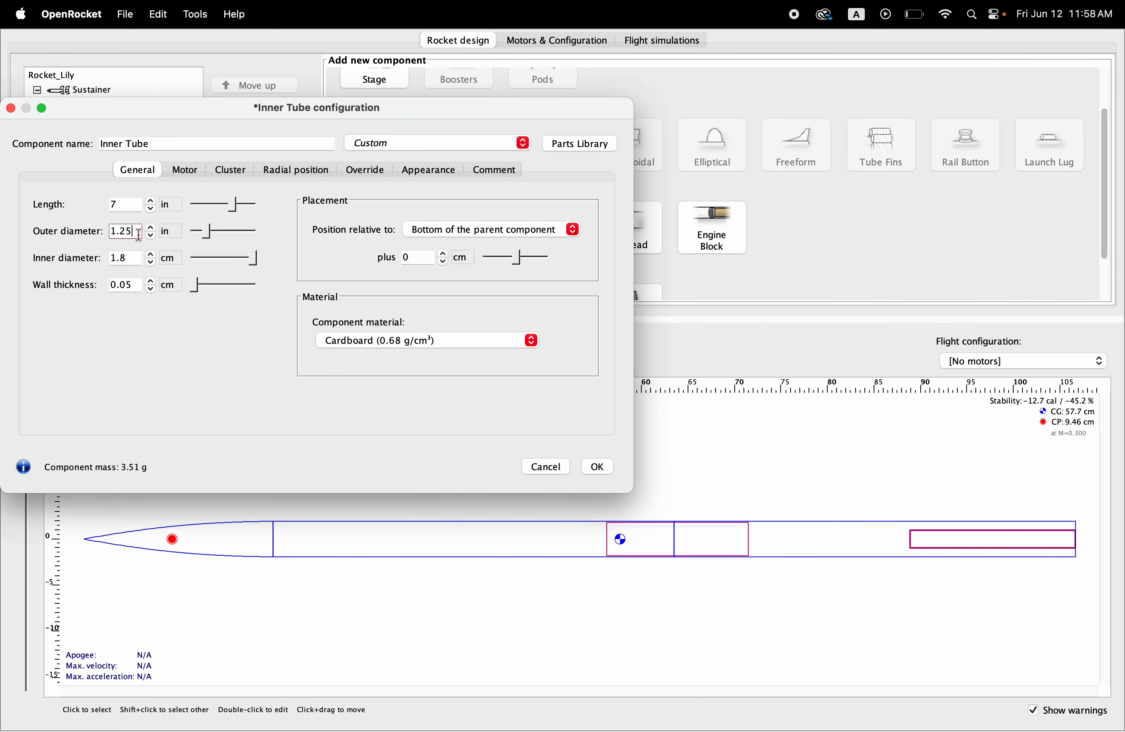
pyautogui.press('Return')
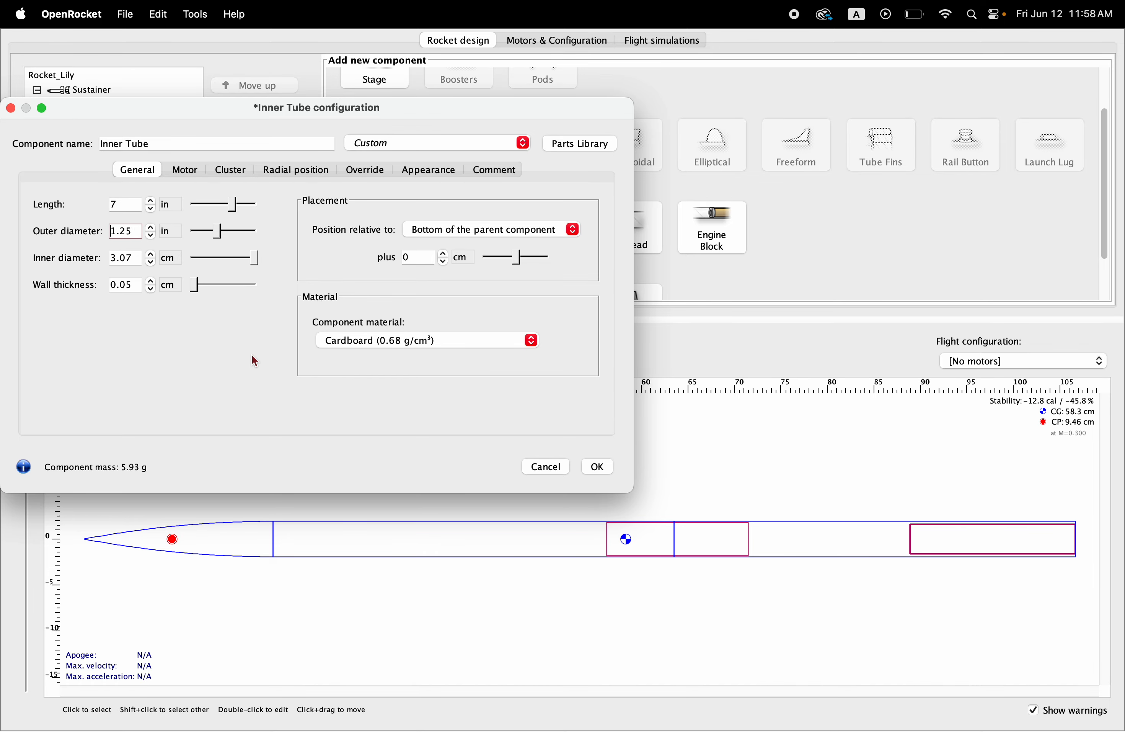
pyautogui.click(597, 467)
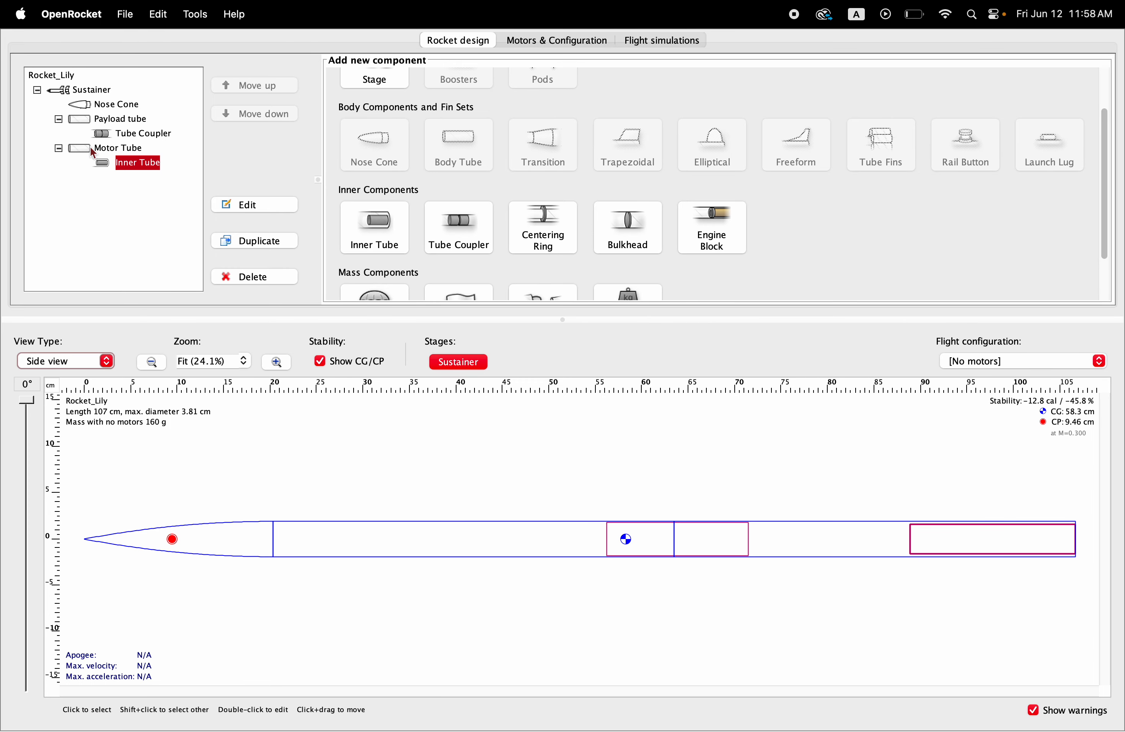
# Step: Add a custom centering ring inside the Motor Tube and set its thickness to 1/6 in
pyautogui.click(108, 150)
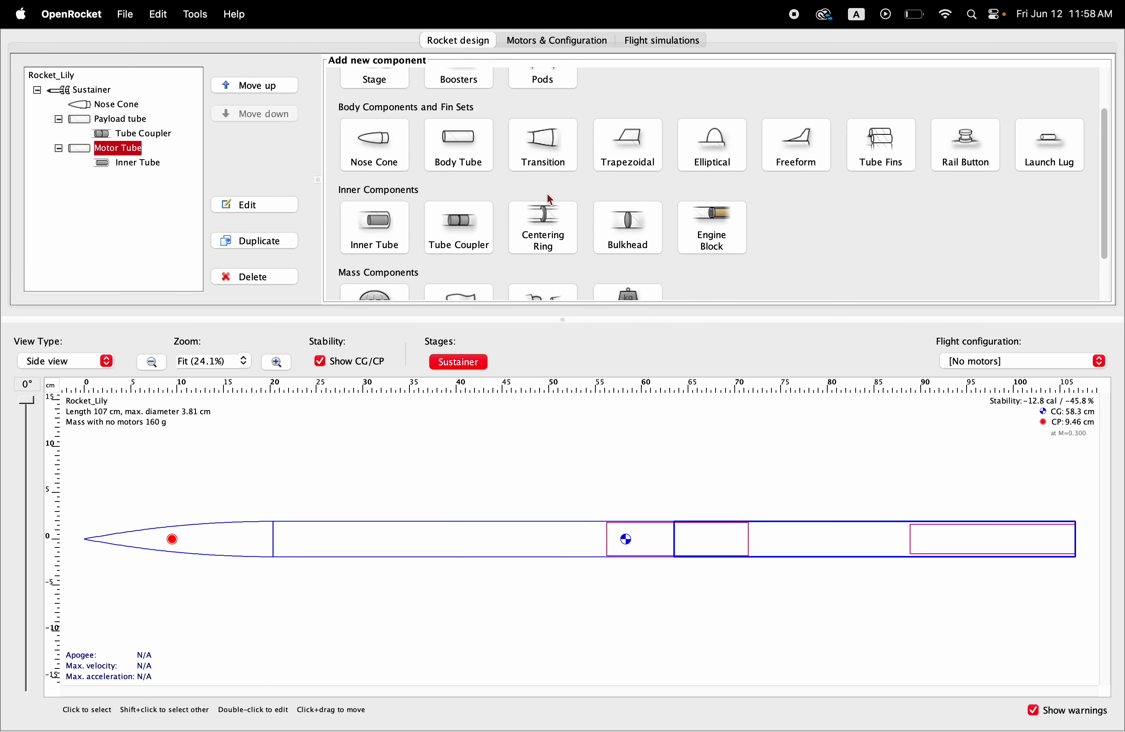
pyautogui.click(551, 225)
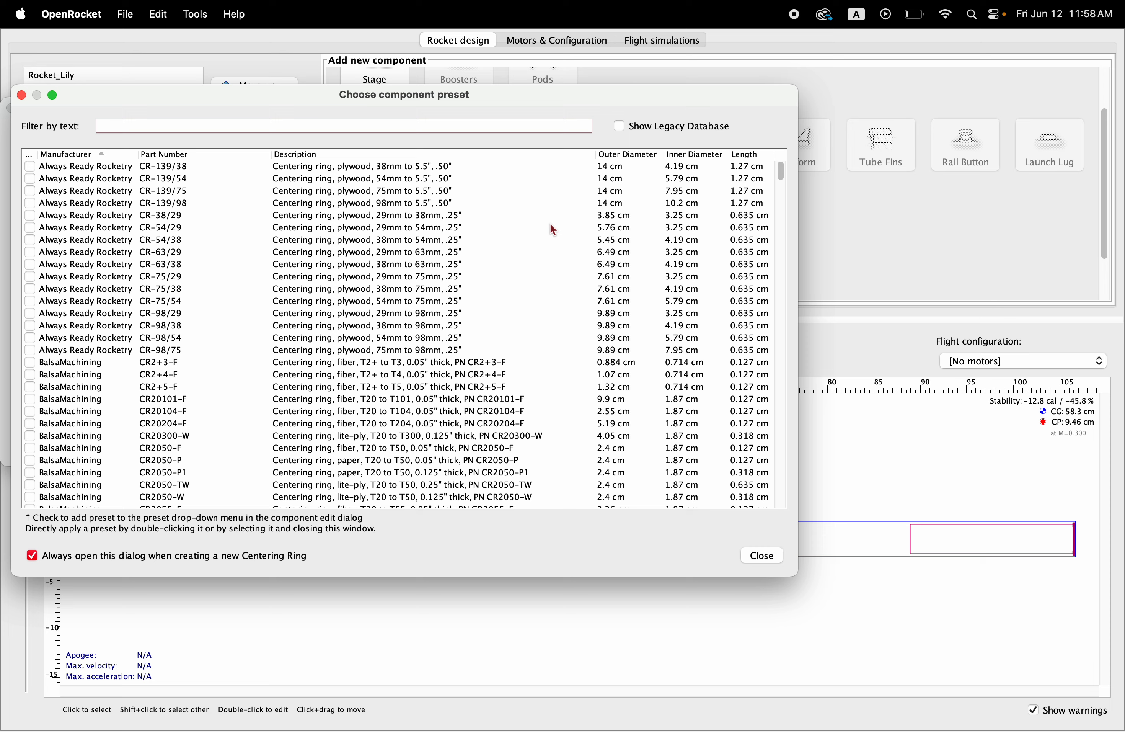
pyautogui.click(763, 555)
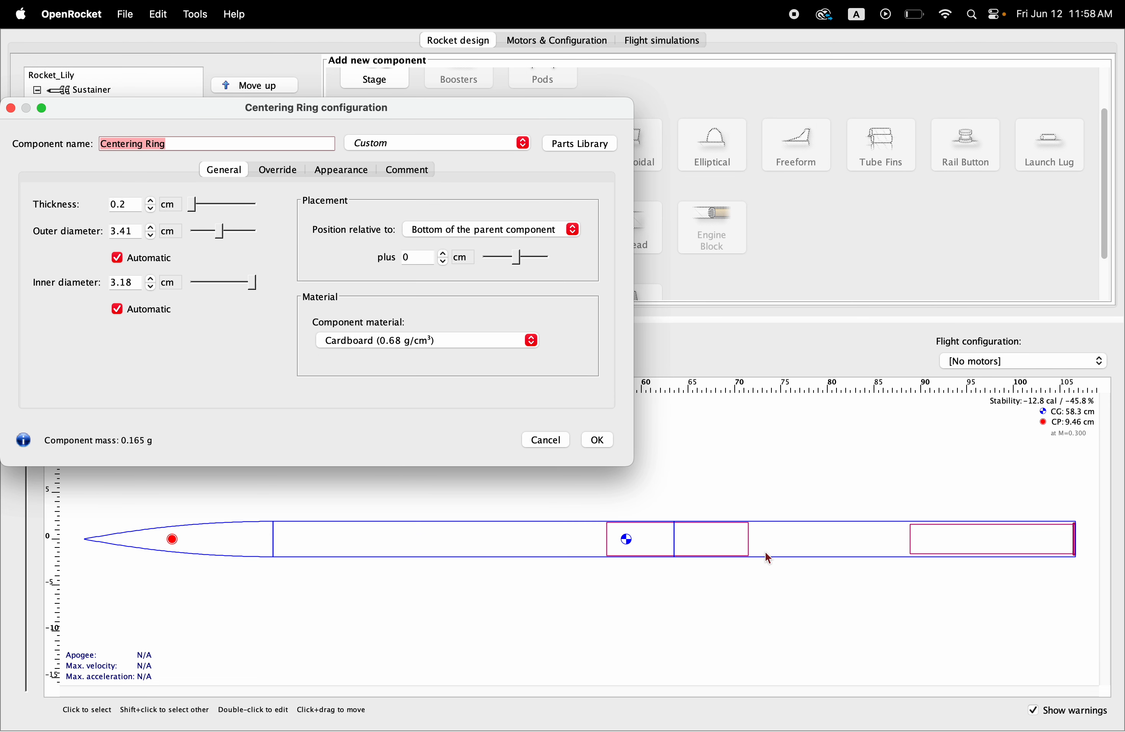
pyautogui.click(170, 142)
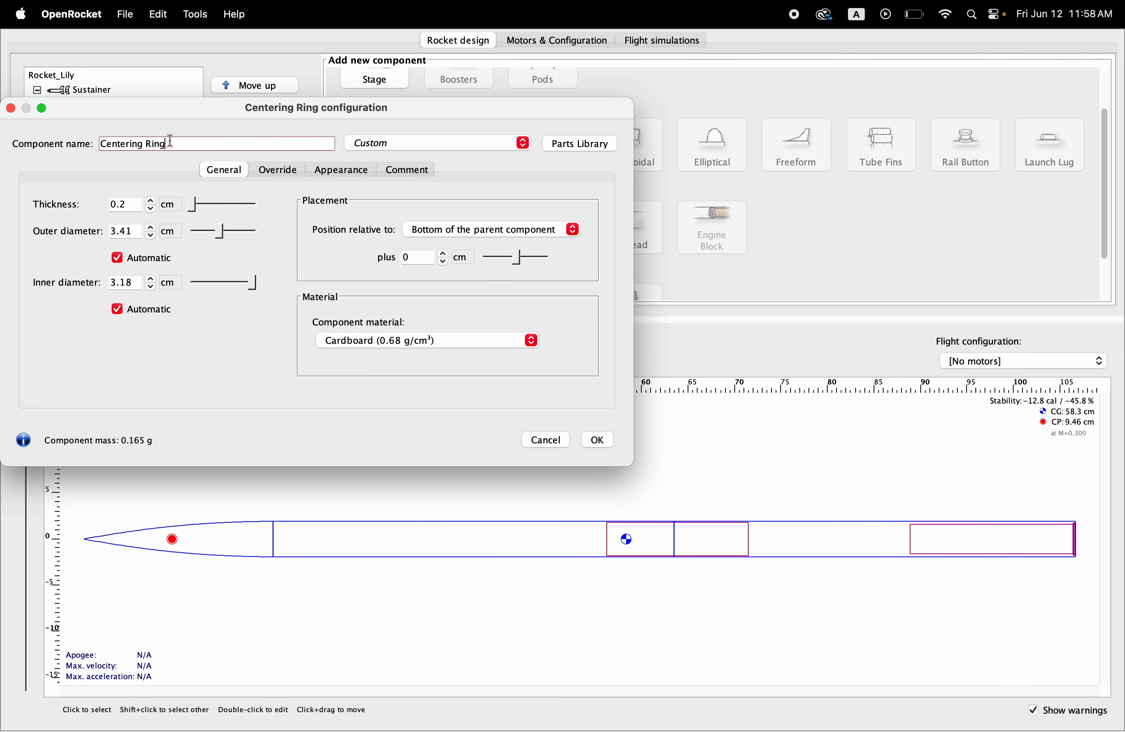
pyautogui.click(132, 205)
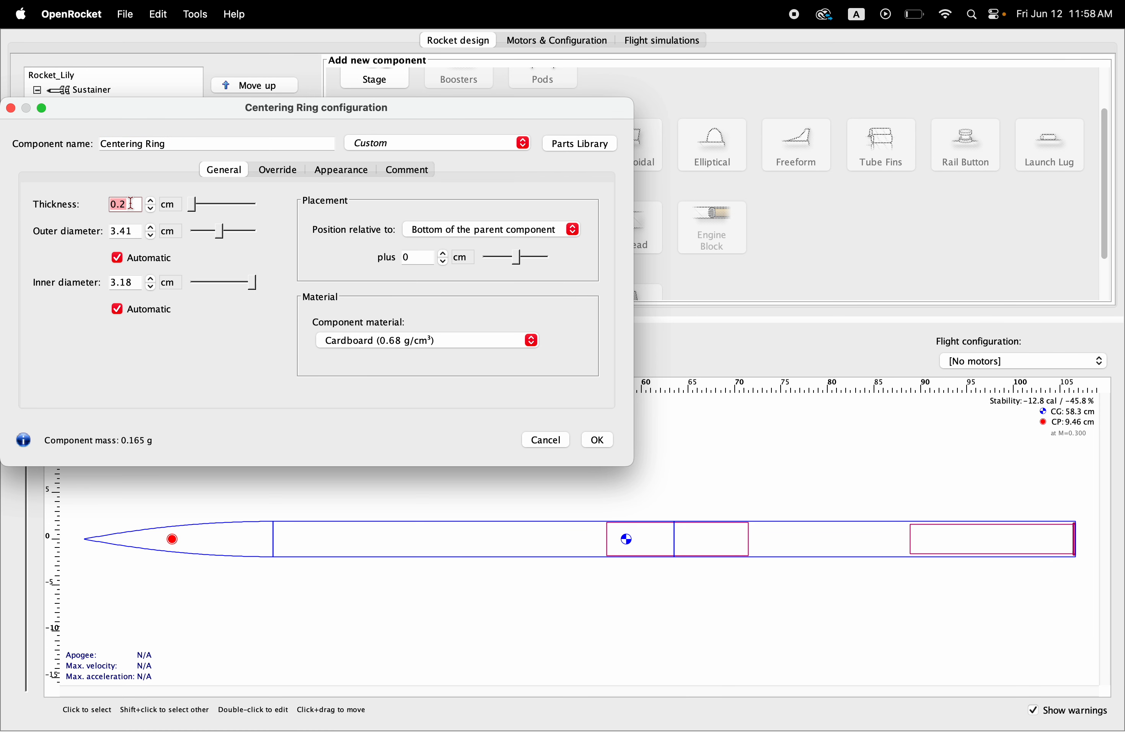
pyautogui.click(170, 210)
pyautogui.click(174, 259)
pyautogui.write('1/6')
pyautogui.press('Return')
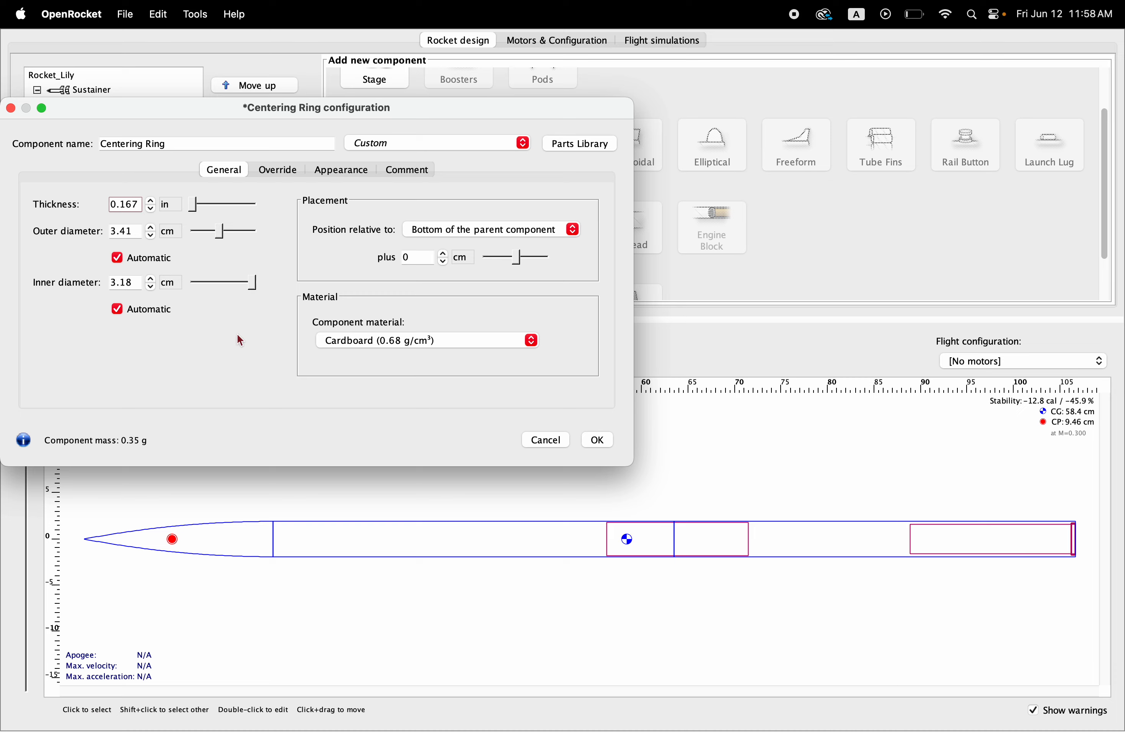
# Step: Switch the centering ring's inner diameter unit to inches and set the inner diameter to 1.26 in
pyautogui.click(138, 232)
pyautogui.click(131, 281)
pyautogui.write('1')
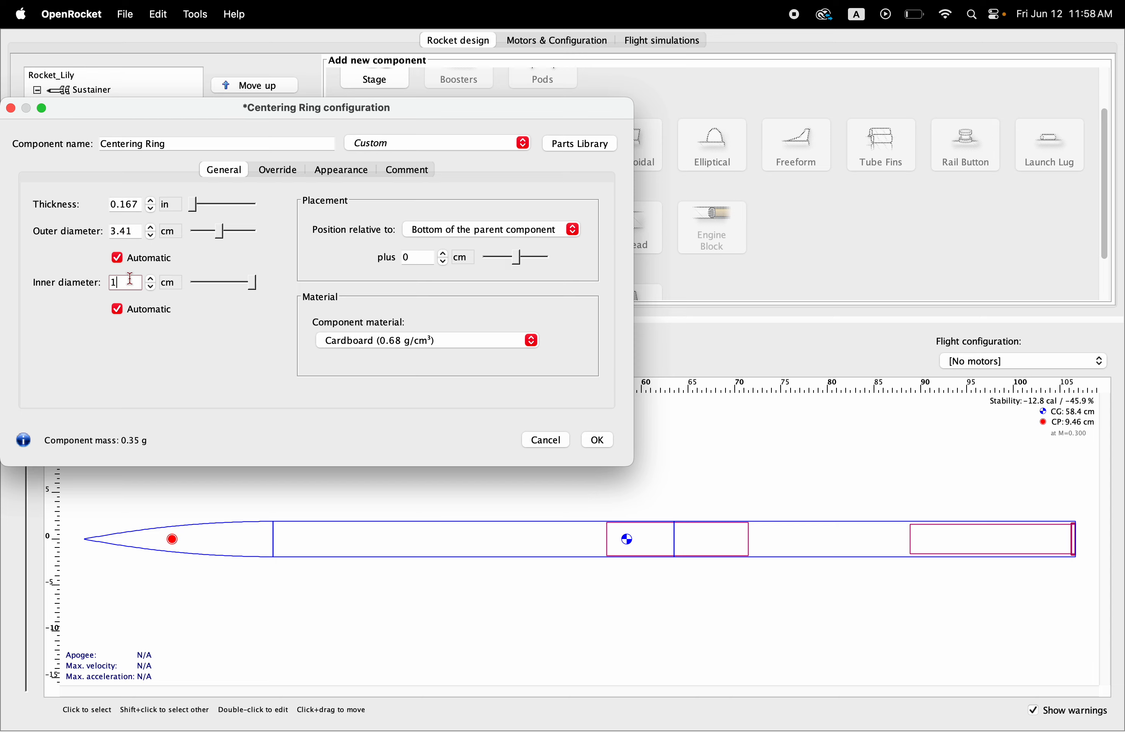
pyautogui.click(178, 286)
pyautogui.click(183, 347)
pyautogui.doubleClick(138, 284)
pyautogui.write('1.25')
pyautogui.write('6')
pyautogui.press('Return')
# Step: Set the centering ring's outer diameter to 1.4 in and its offset from the Motor Tube's bottom to -15 cm, accepting the configuration
pyautogui.click(171, 232)
pyautogui.click(184, 293)
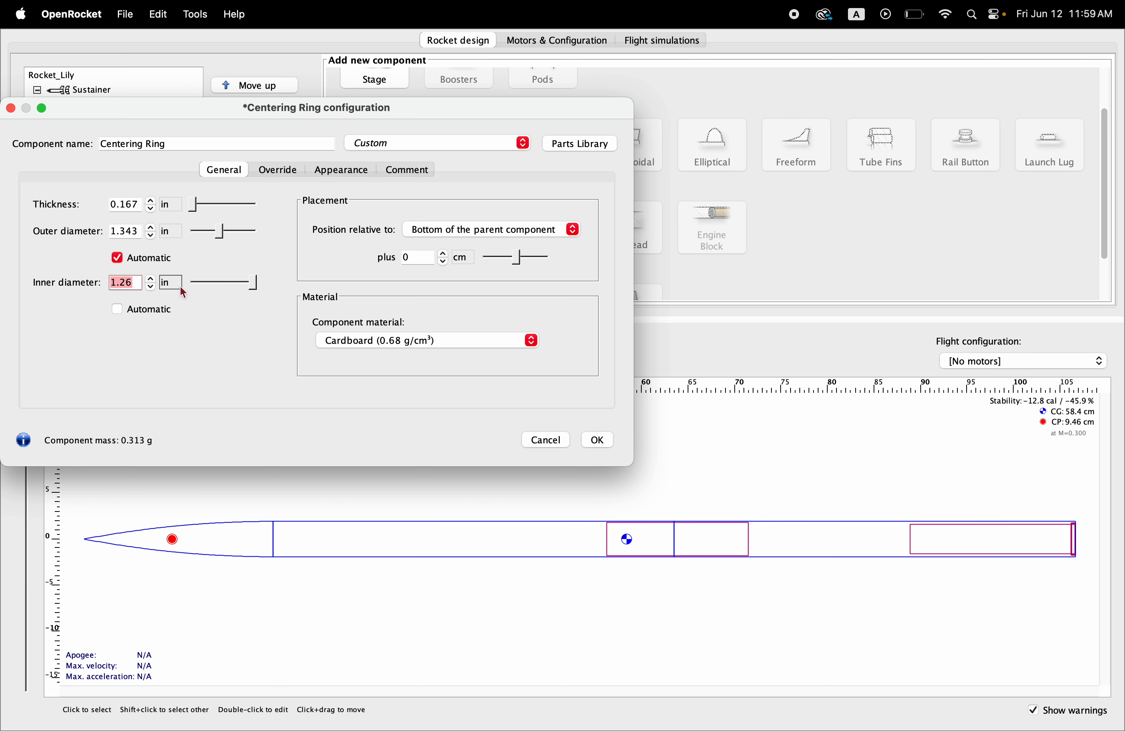
pyautogui.click(137, 230)
pyautogui.write('1.')
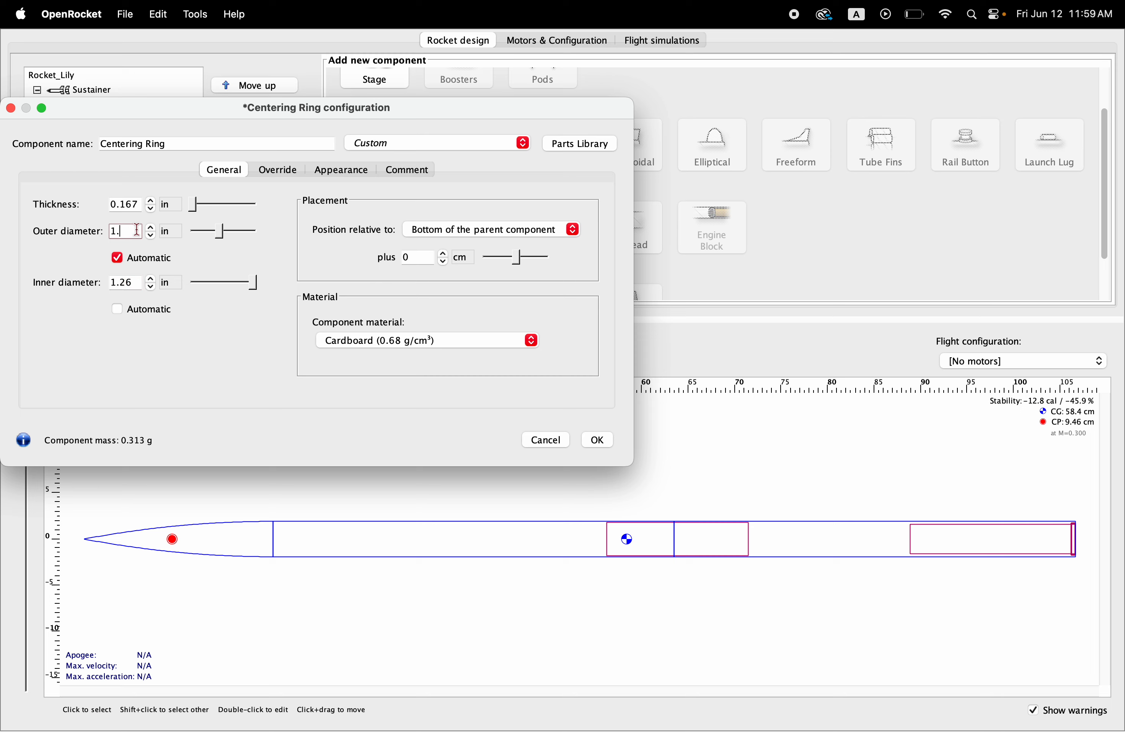
pyautogui.write('4')
pyautogui.press('Return')
pyautogui.moveTo(522, 264); pyautogui.dragTo(509, 268)
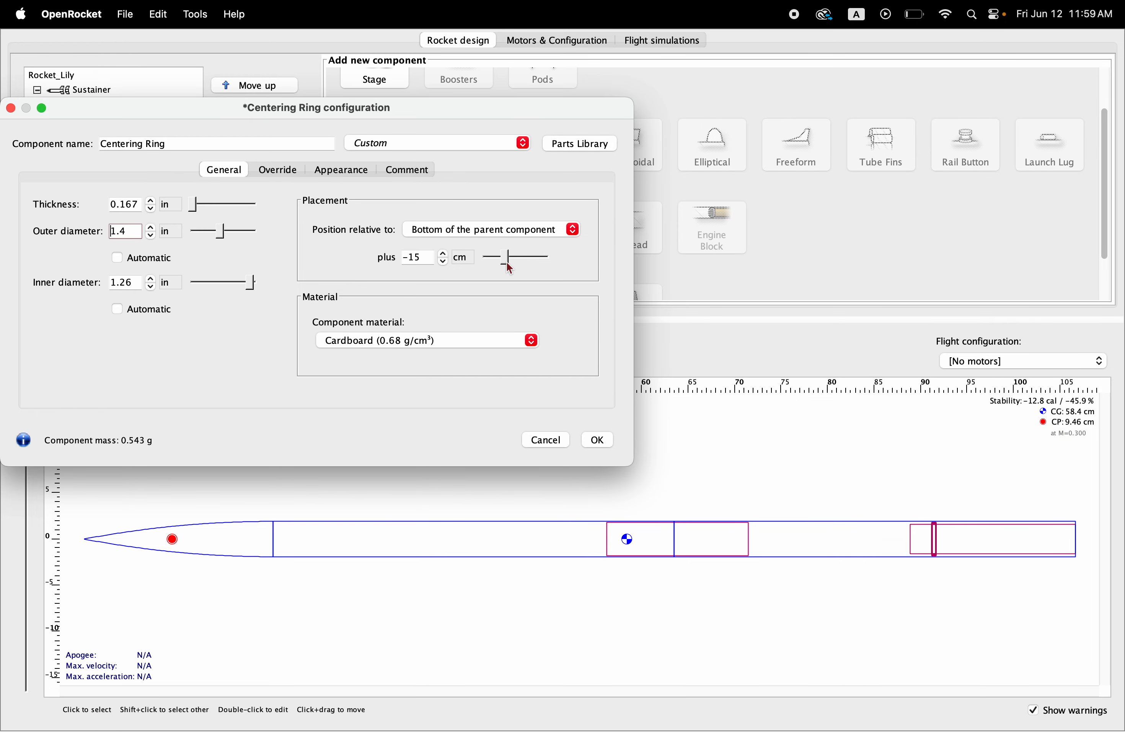
pyautogui.click(596, 439)
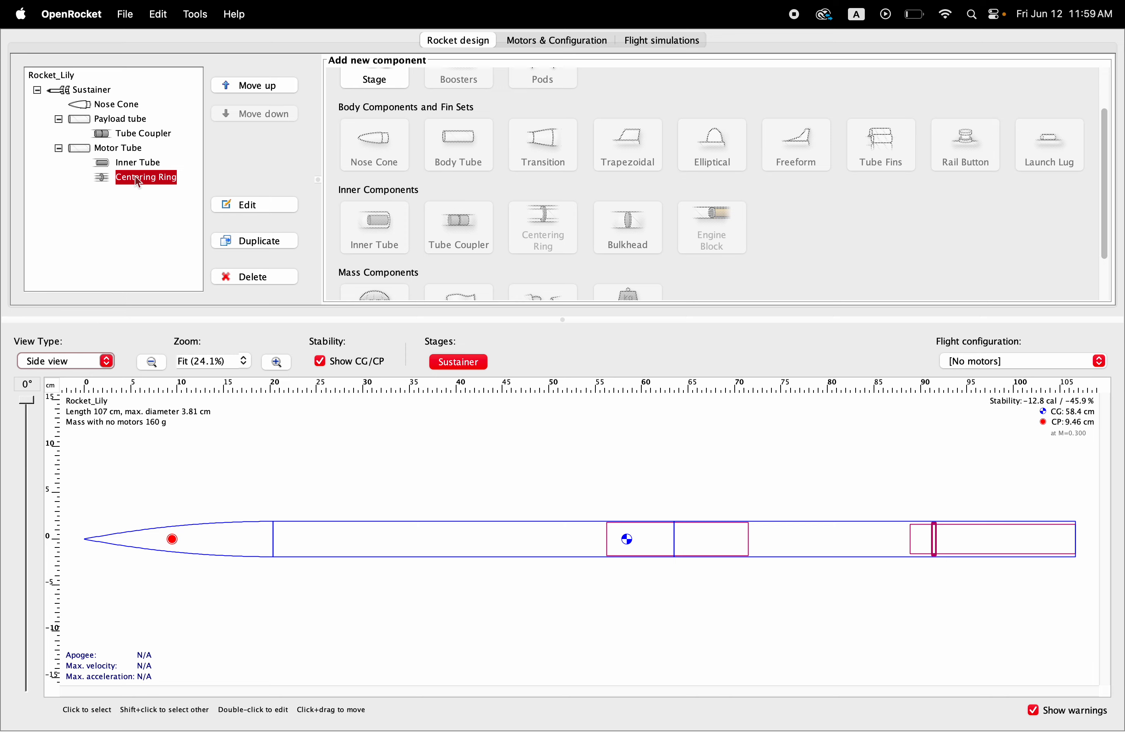
# Step: Duplicate the centering ring and set the copy's offset from the bottom of the Motor Tube to -2 cm, accepting the configuration
pyautogui.click(252, 240)
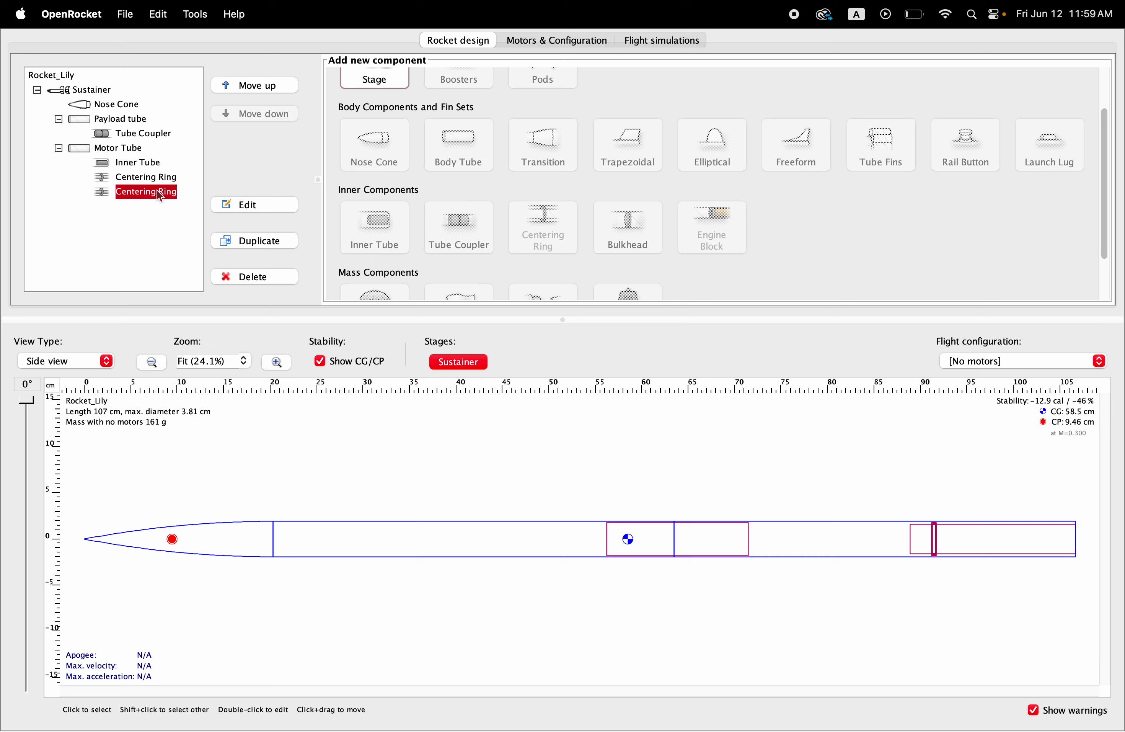
pyautogui.click(253, 205)
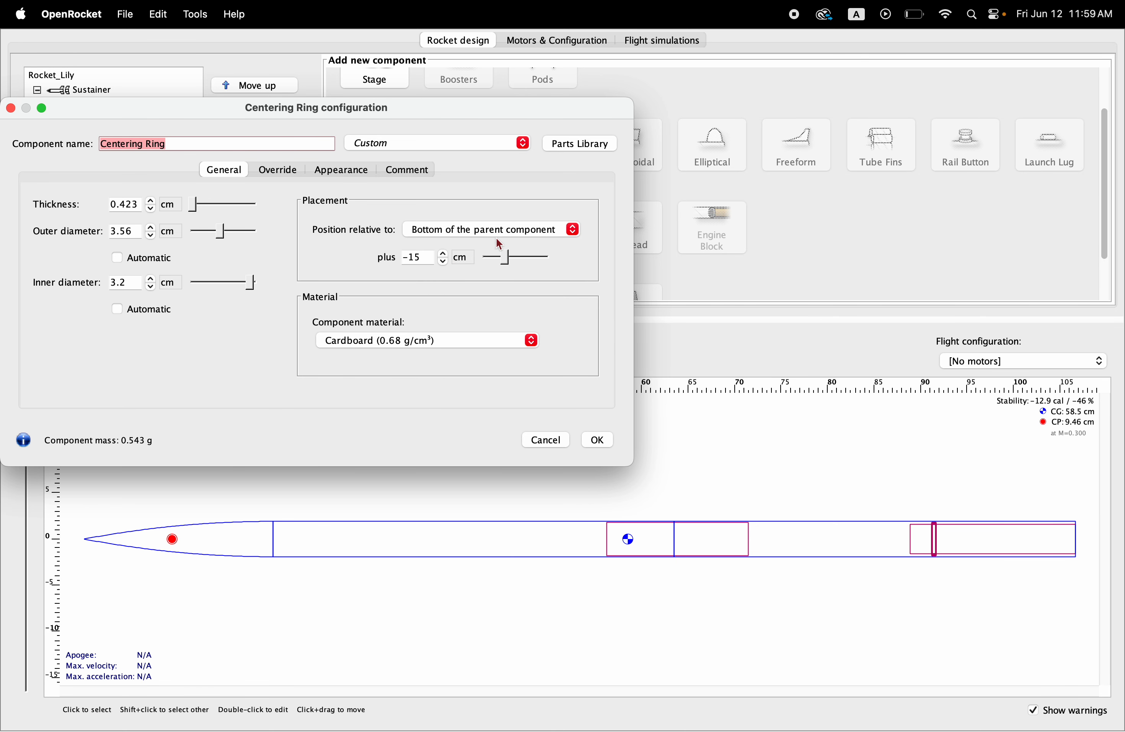
pyautogui.moveTo(506, 257); pyautogui.dragTo(517, 261)
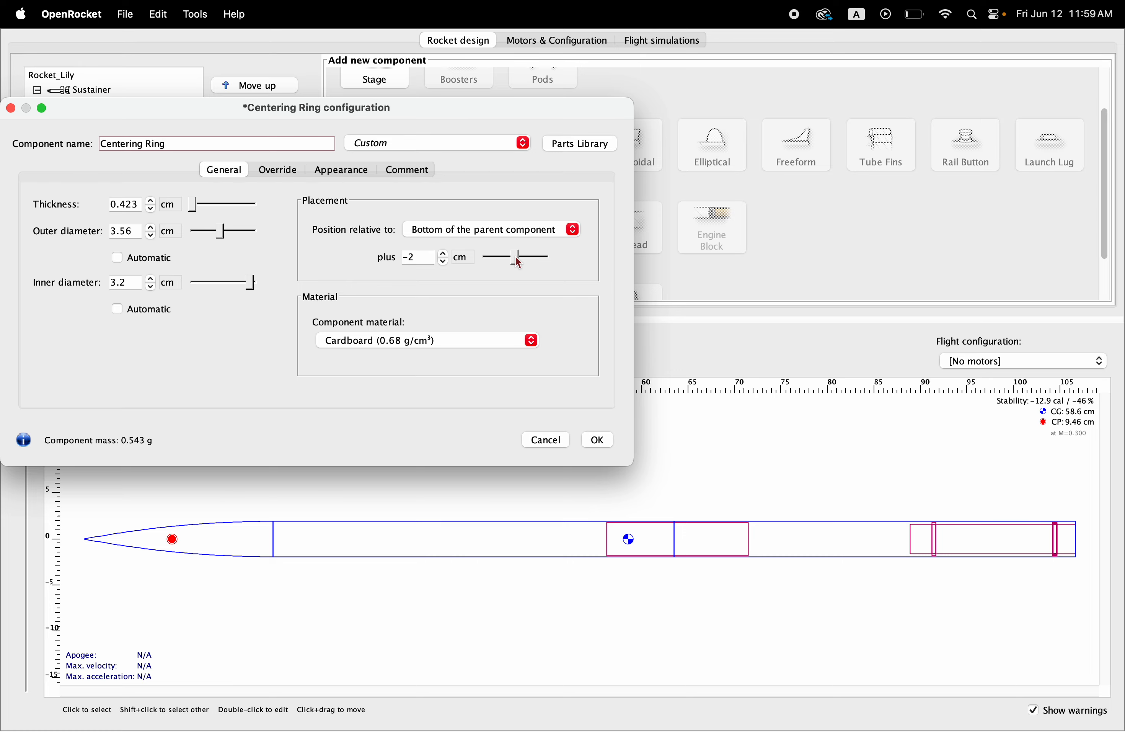
pyautogui.click(598, 441)
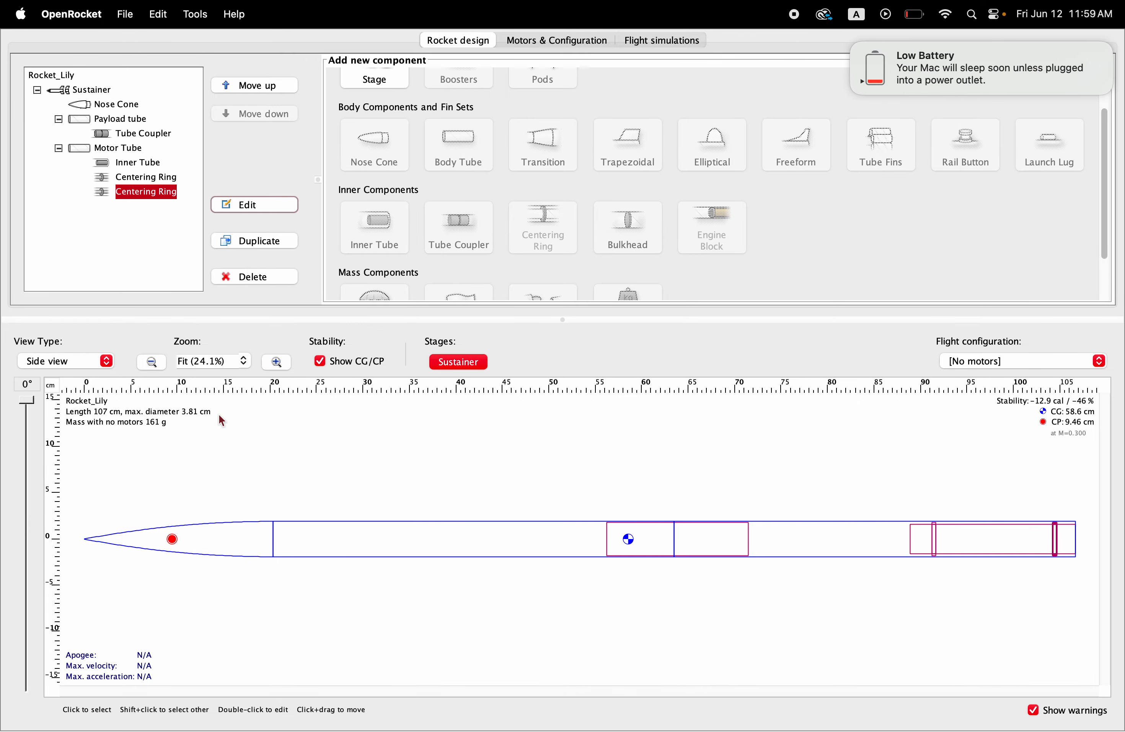
# Step: Add a trapezoidal fin set to the Motor Tube, switch its root chord unit to inches and set the root chord to 4 in
pyautogui.click(110, 150)
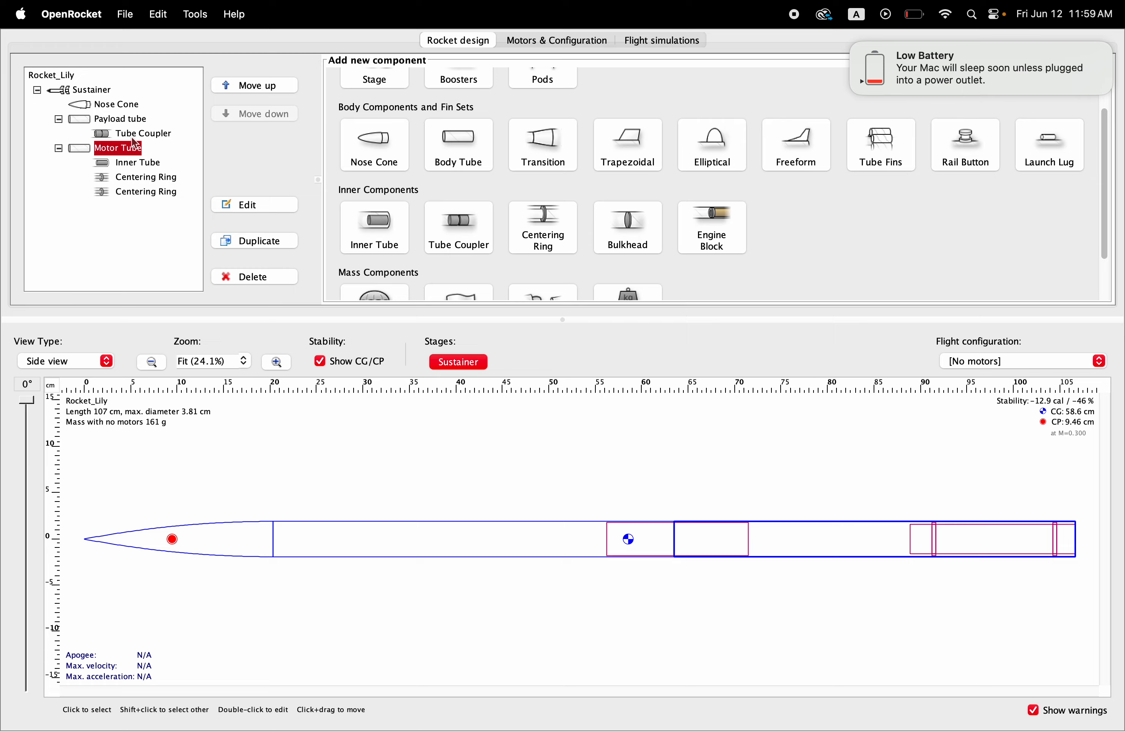
pyautogui.click(854, 47)
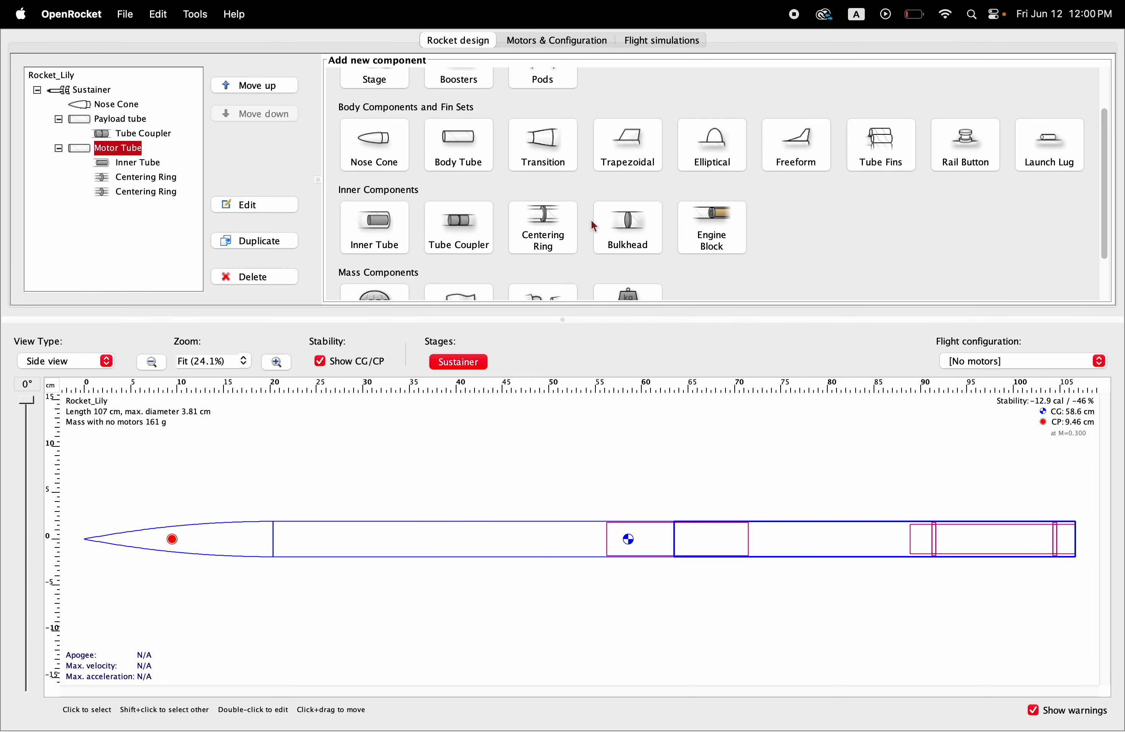
pyautogui.scroll(3, 591, 218)
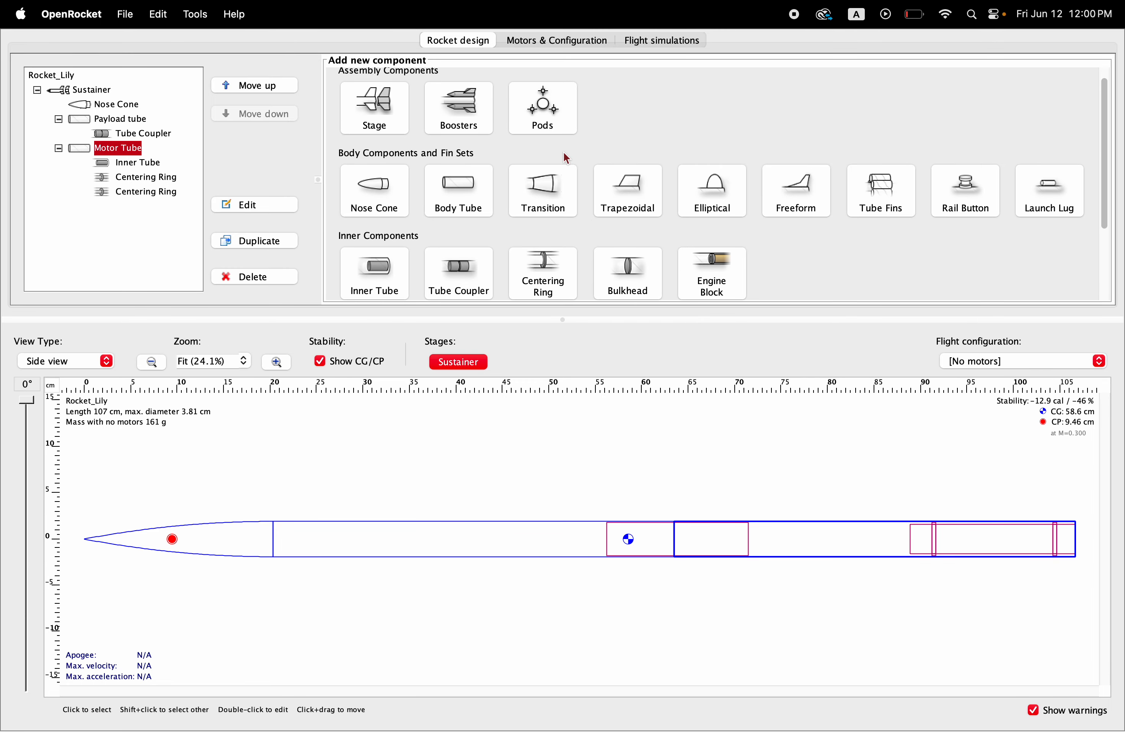
pyautogui.click(640, 196)
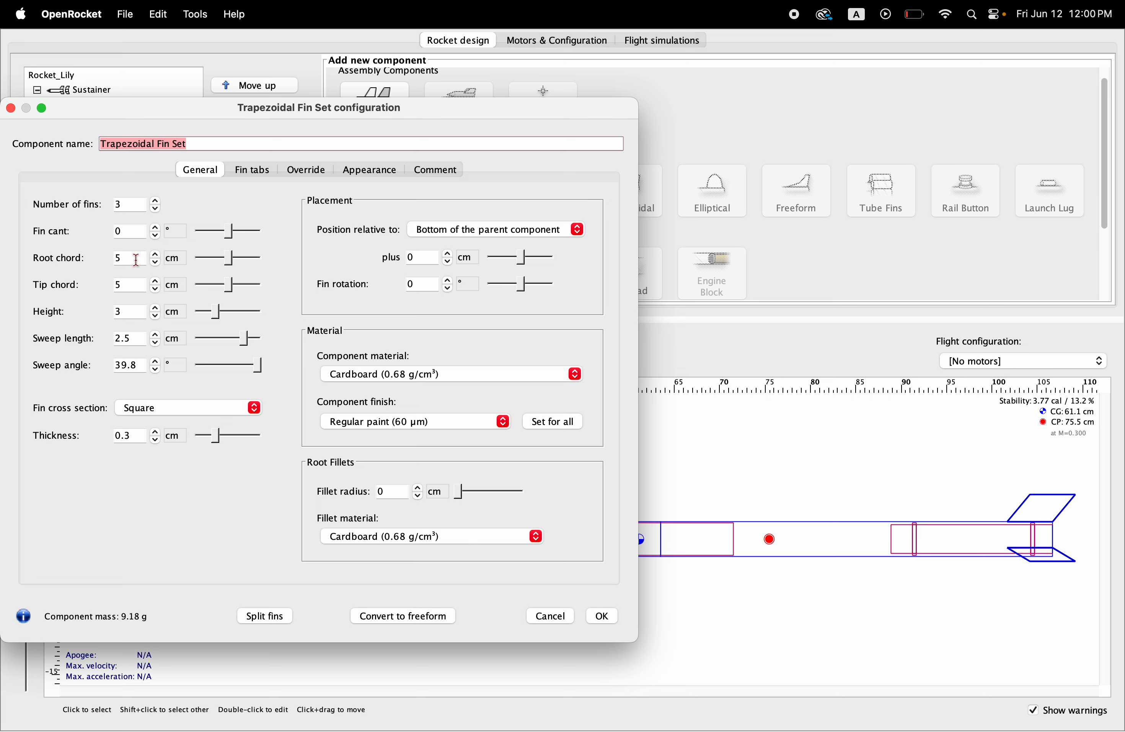
pyautogui.click(181, 268)
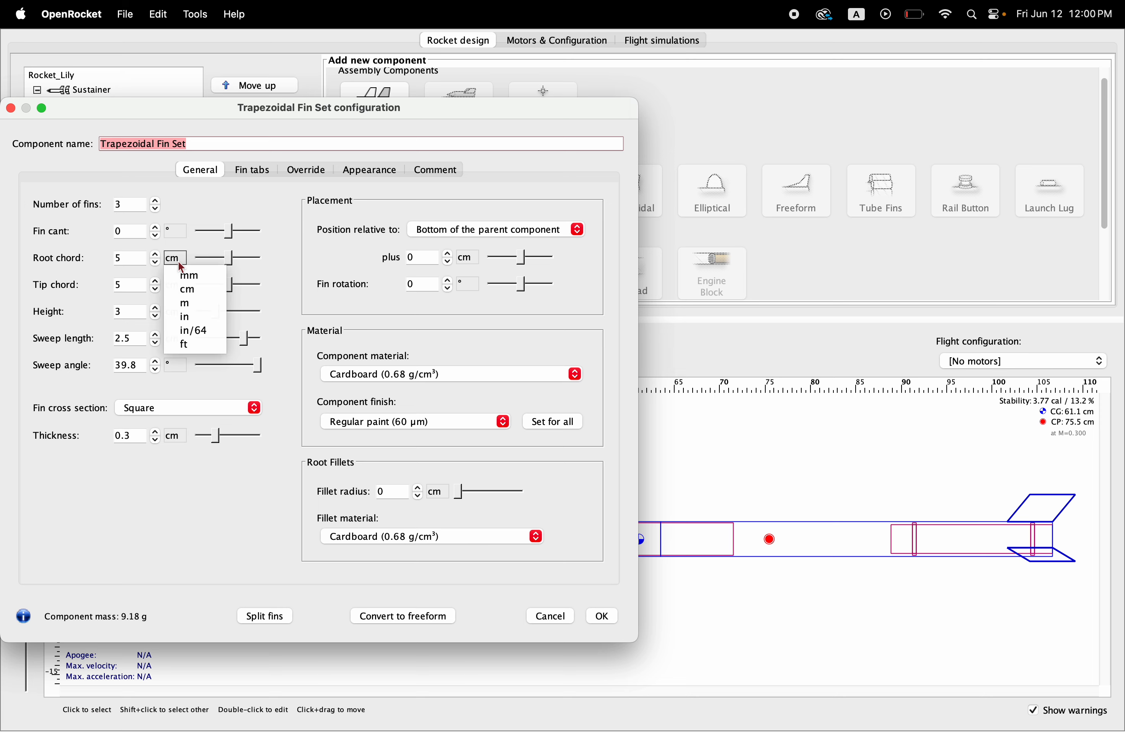
pyautogui.click(178, 318)
pyautogui.click(135, 257)
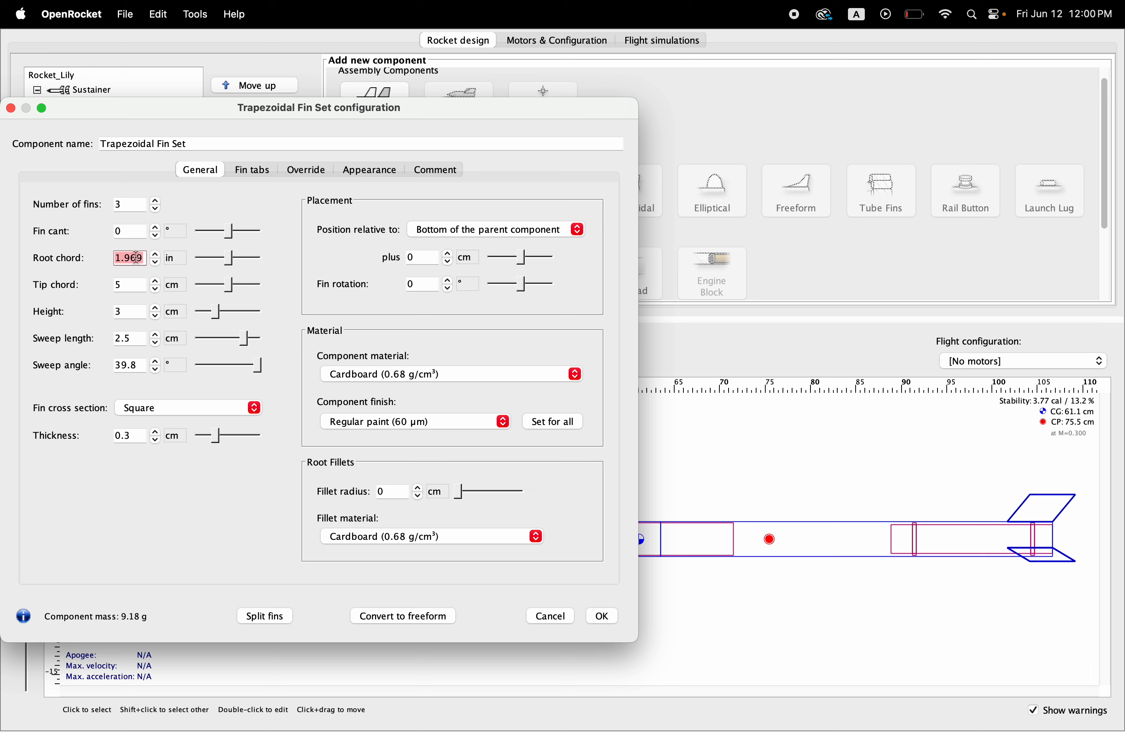
pyautogui.write('4')
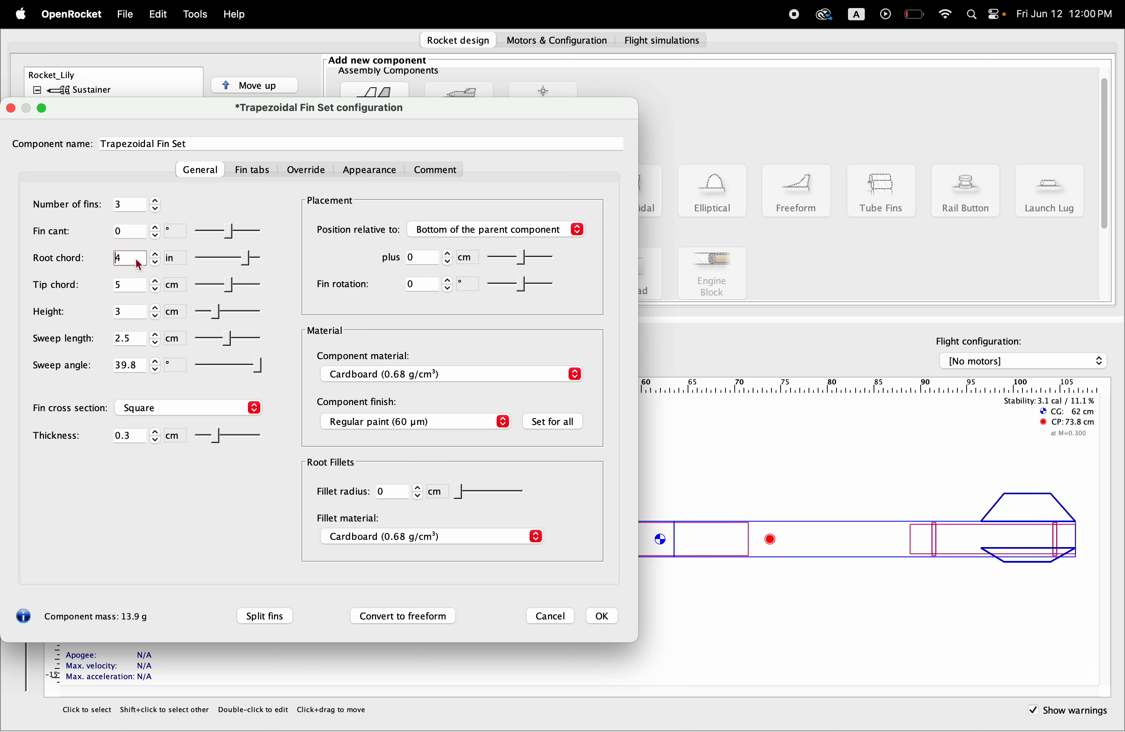
# Step: Switch the fin set's tip chord unit to inches and set the tip chord to 2.25 in
pyautogui.click(173, 285)
pyautogui.click(180, 345)
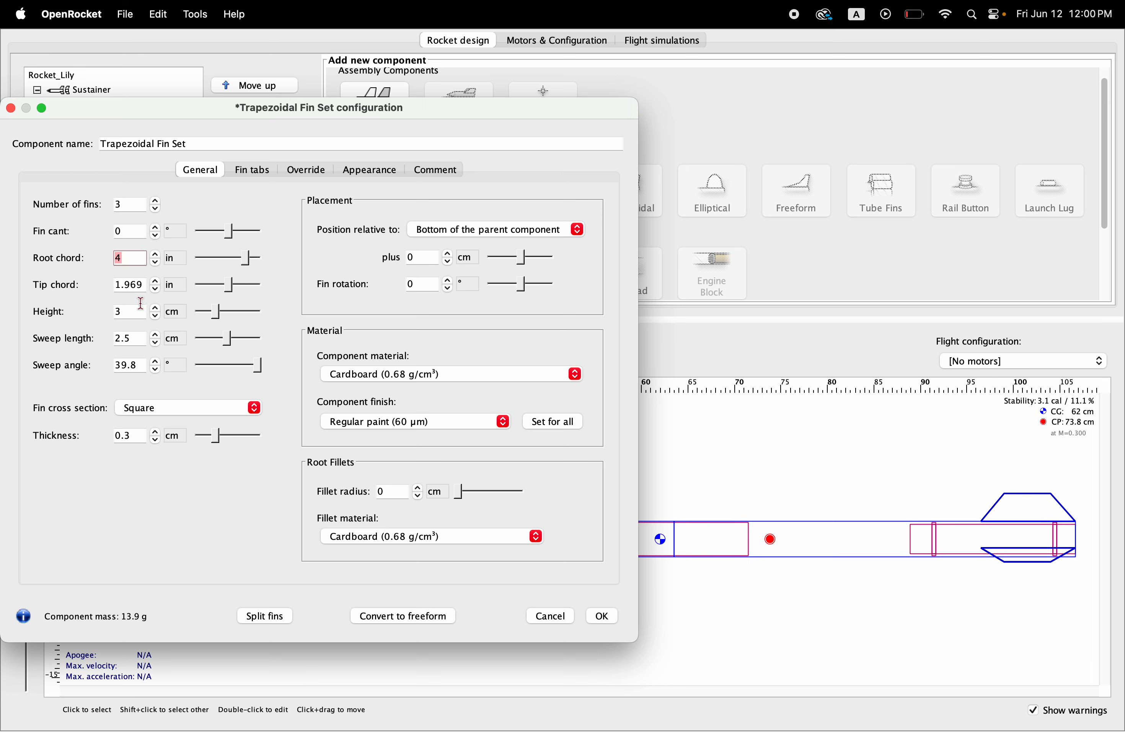
pyautogui.click(135, 281)
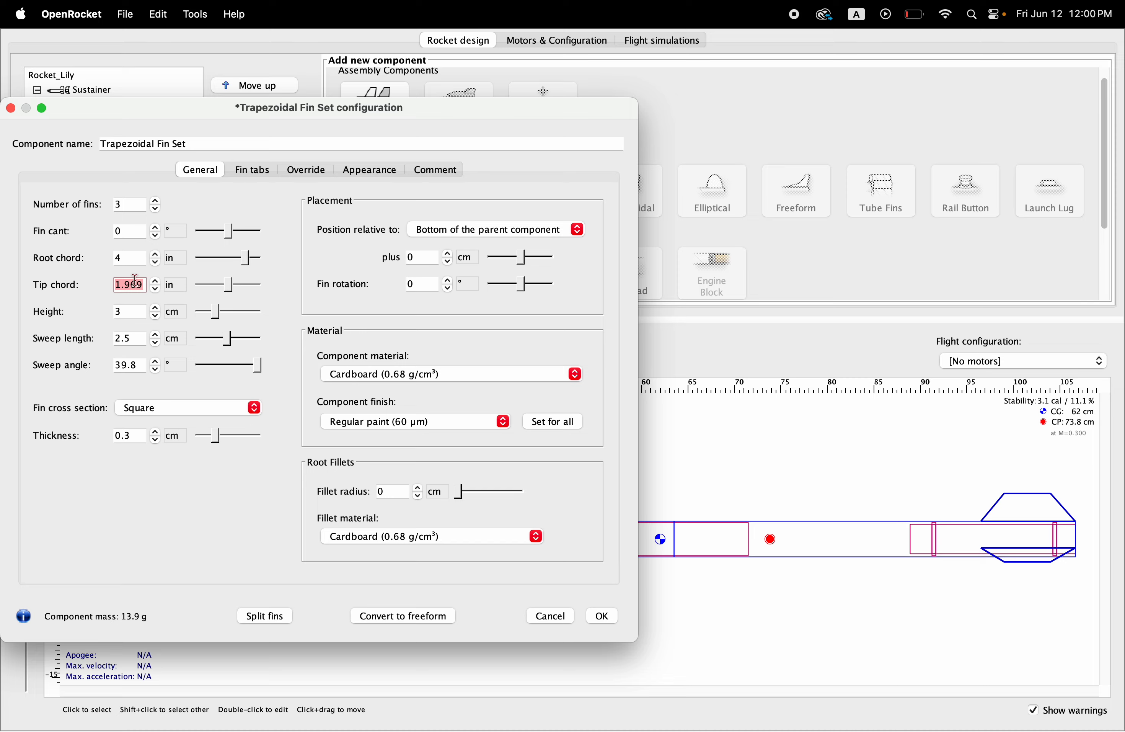
pyautogui.write('2.25')
pyautogui.press('Return')
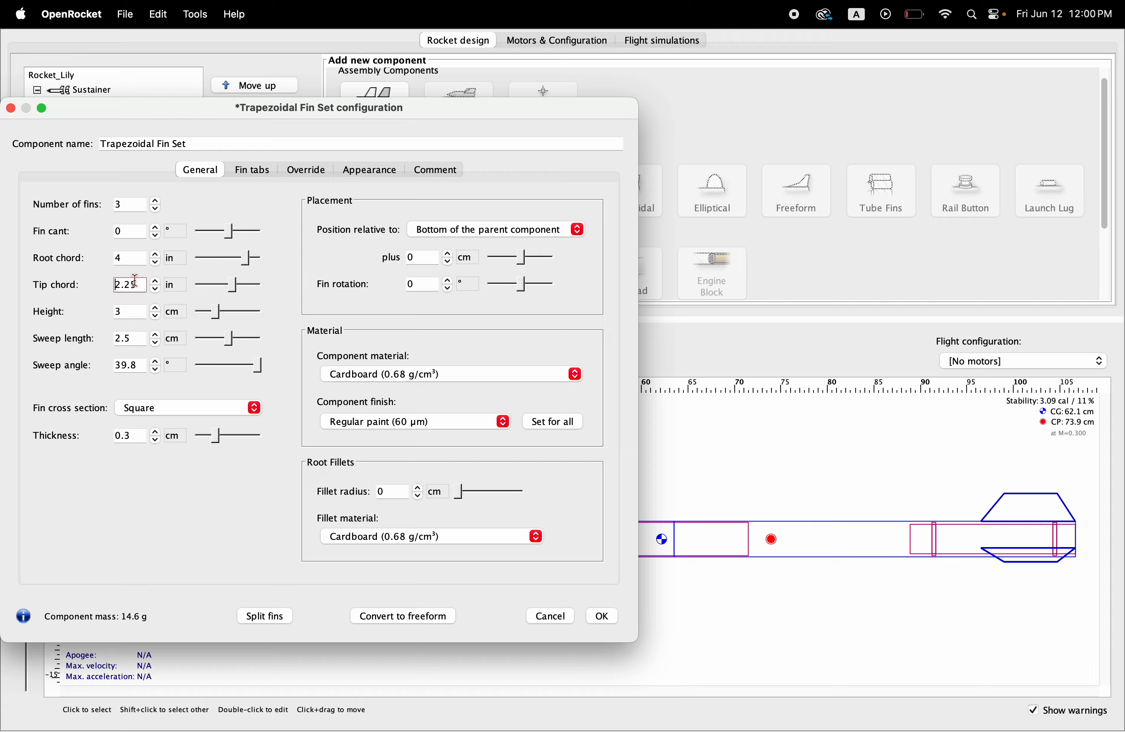
# Step: Switch the fin height unit to inches and change the tip chord to 2 in
pyautogui.click(174, 311)
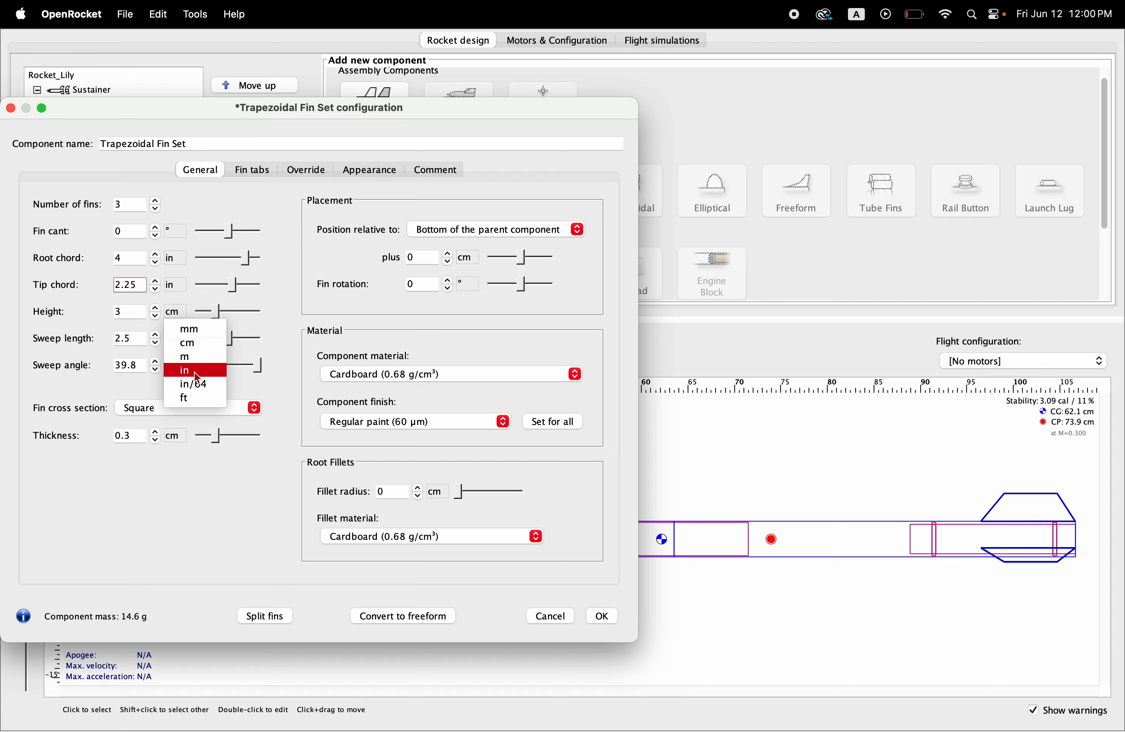
pyautogui.click(196, 373)
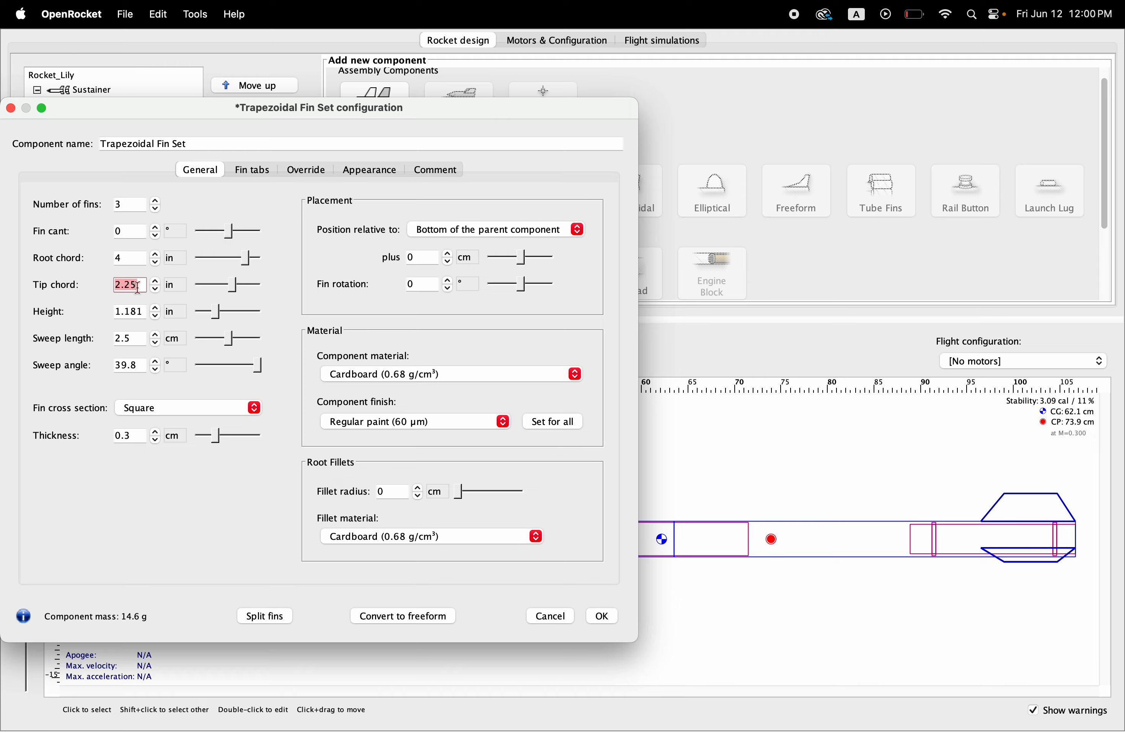
pyautogui.write('2')
pyautogui.press('Return')
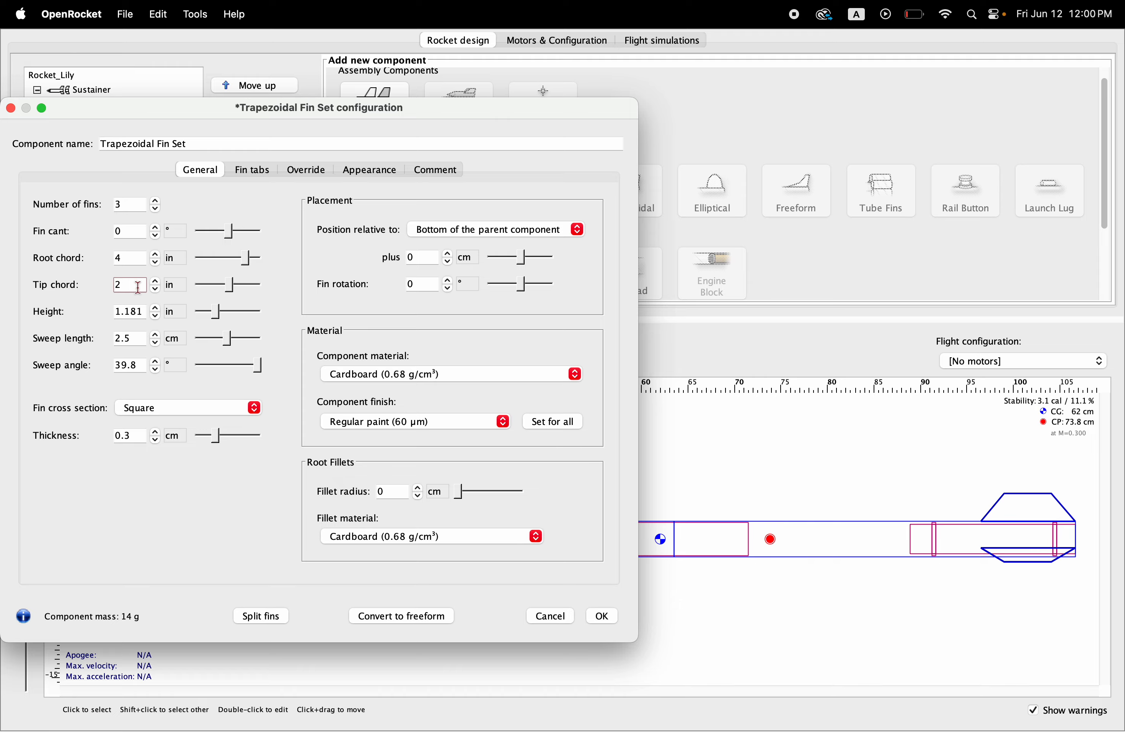
# Step: Switch the fin set's sweep length unit to inches and set the sweep length to 3.5 in
pyautogui.click(174, 338)
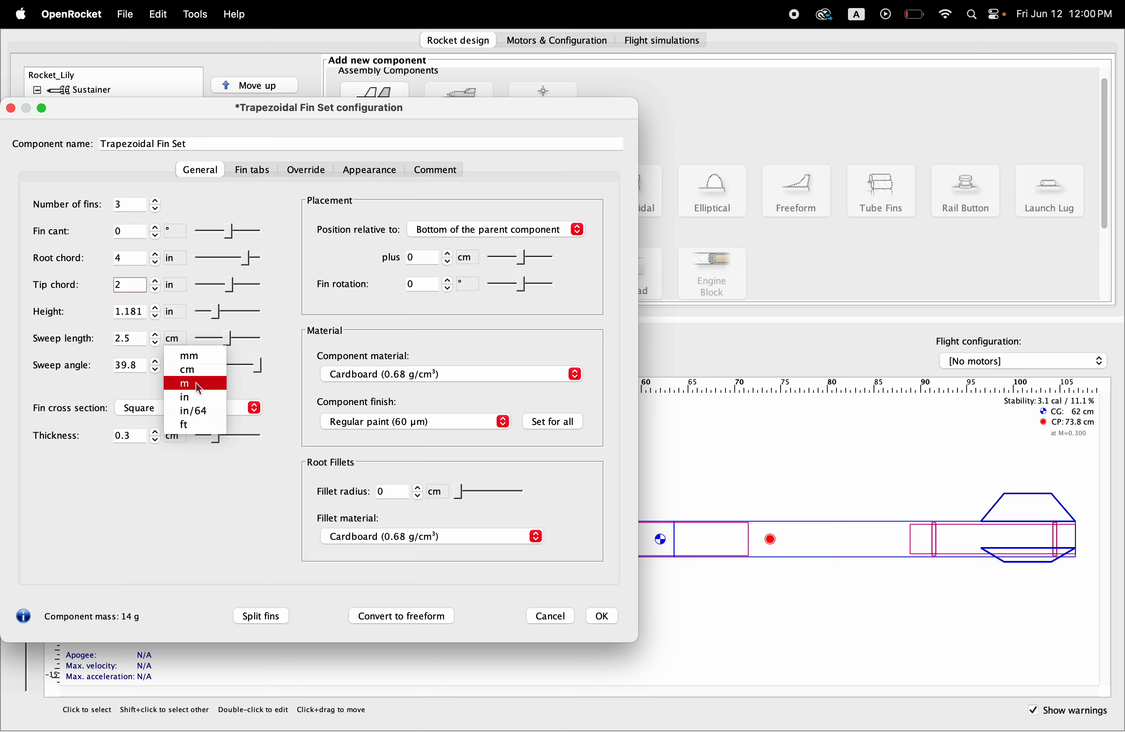
pyautogui.click(192, 400)
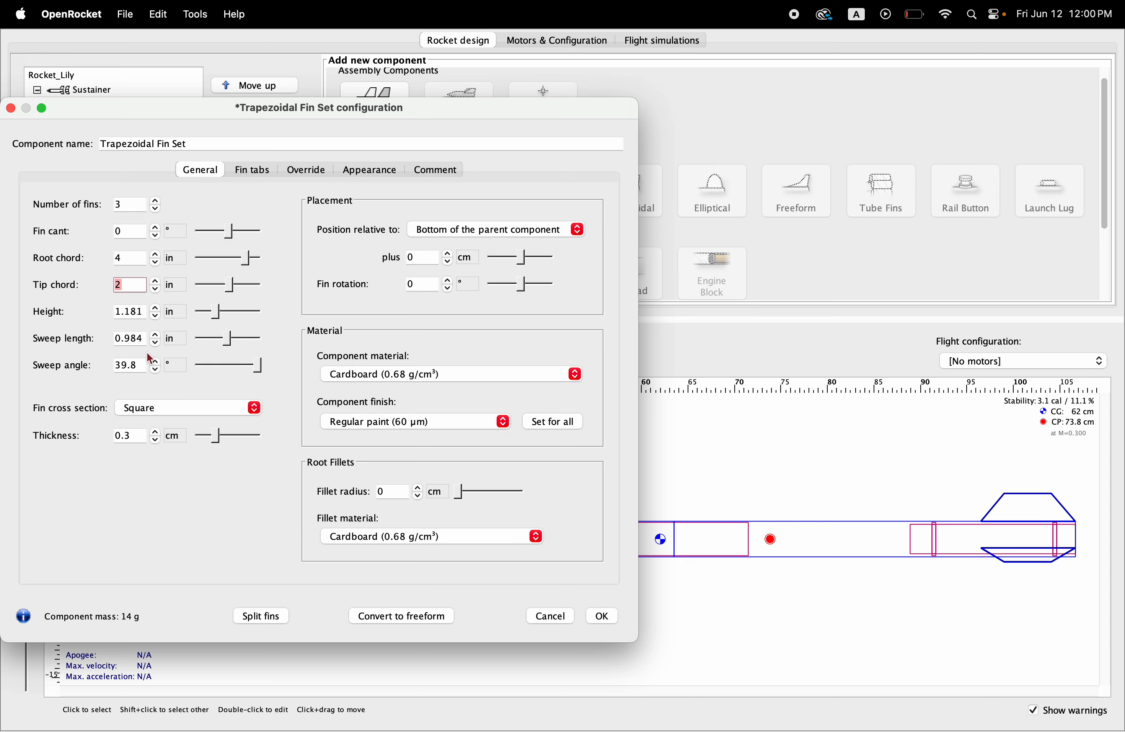
pyautogui.click(141, 338)
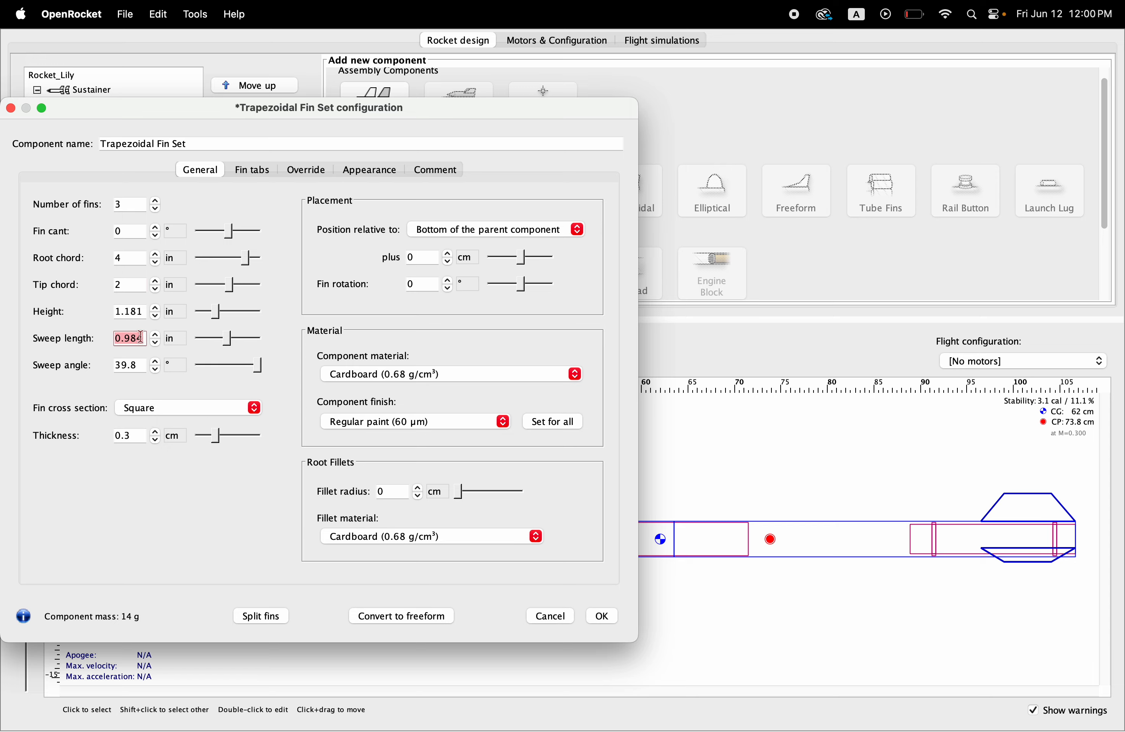
pyautogui.write('3.5')
pyautogui.press('Return')
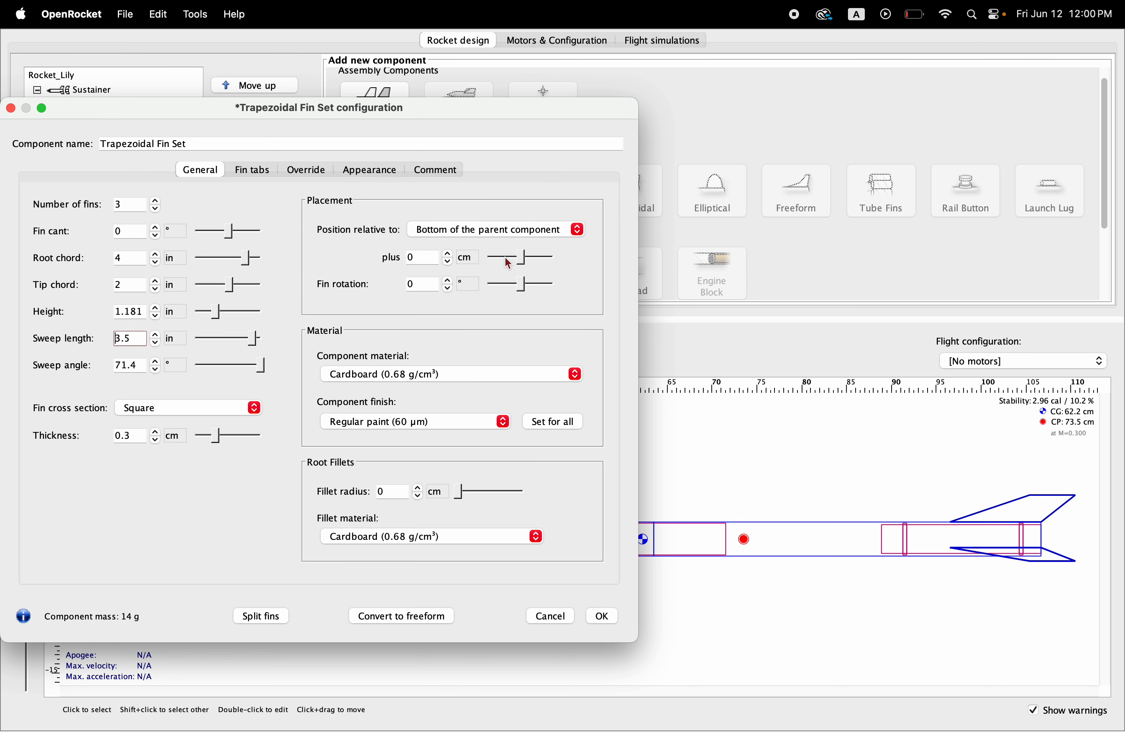
# Step: Set the fin set's offset from the bottom of the Motor Tube to -2 cm and accept the configuration
pyautogui.click(522, 264)
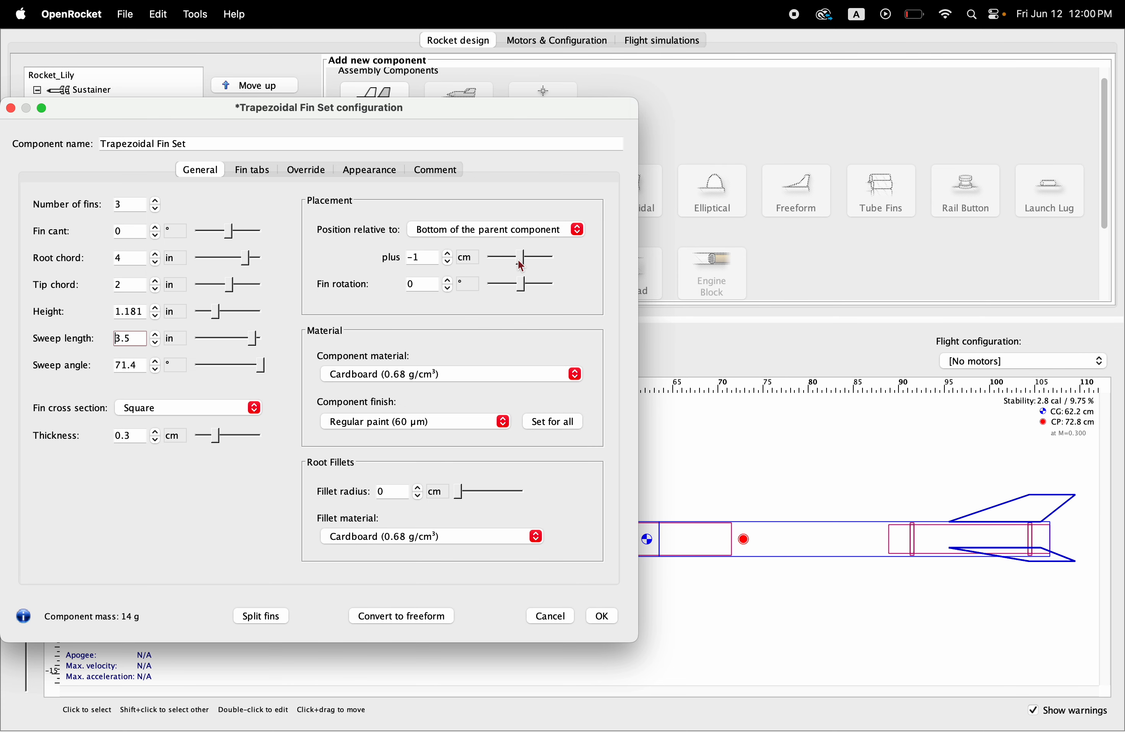
pyautogui.click(522, 264)
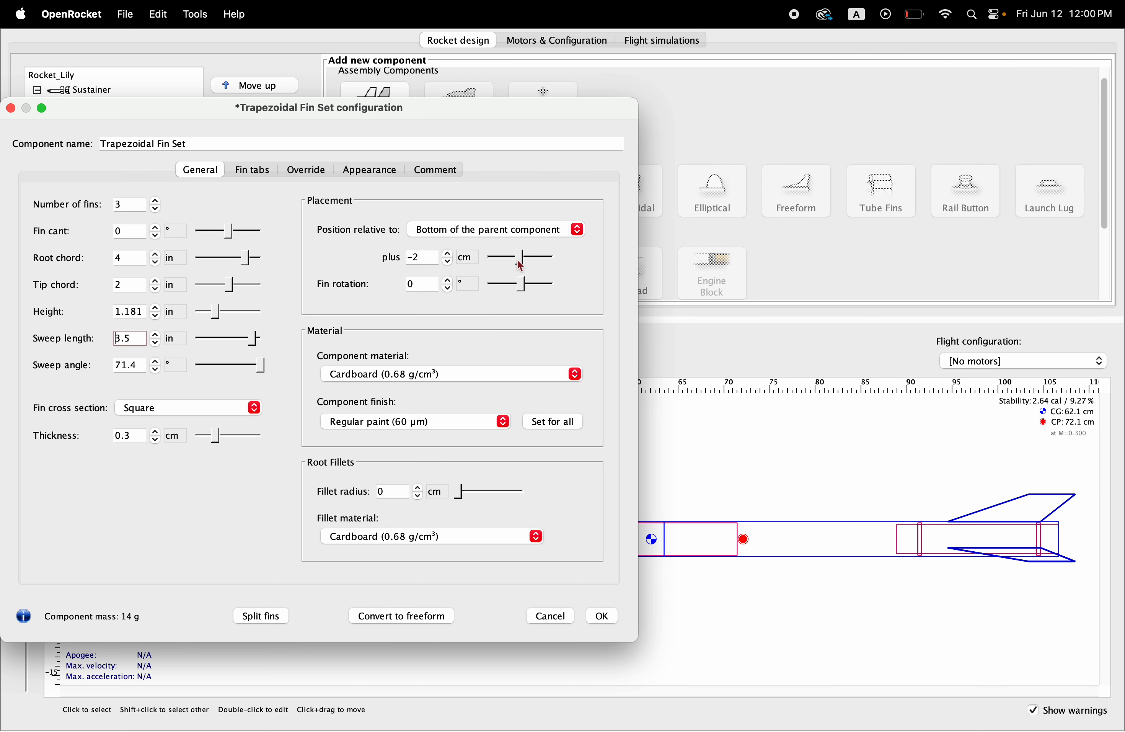
pyautogui.click(602, 618)
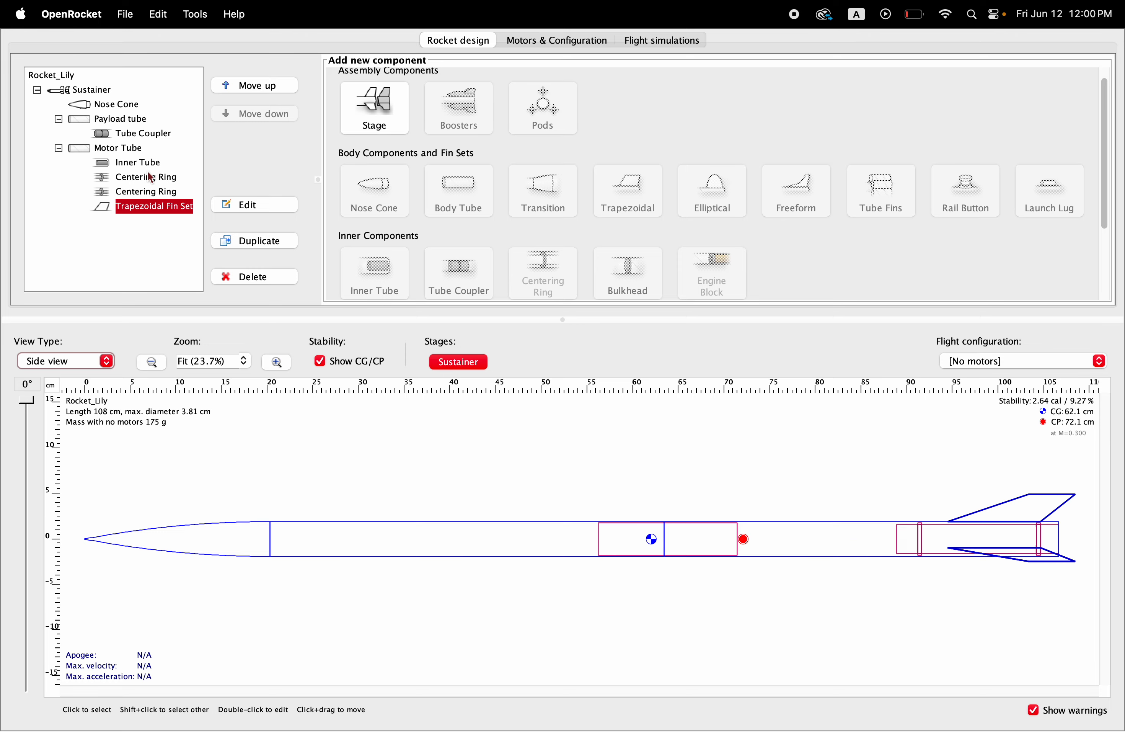
# Step: Add a custom launch lug to the Motor Tube, switch its length unit to inches and set the length to 3 in
pyautogui.click(116, 150)
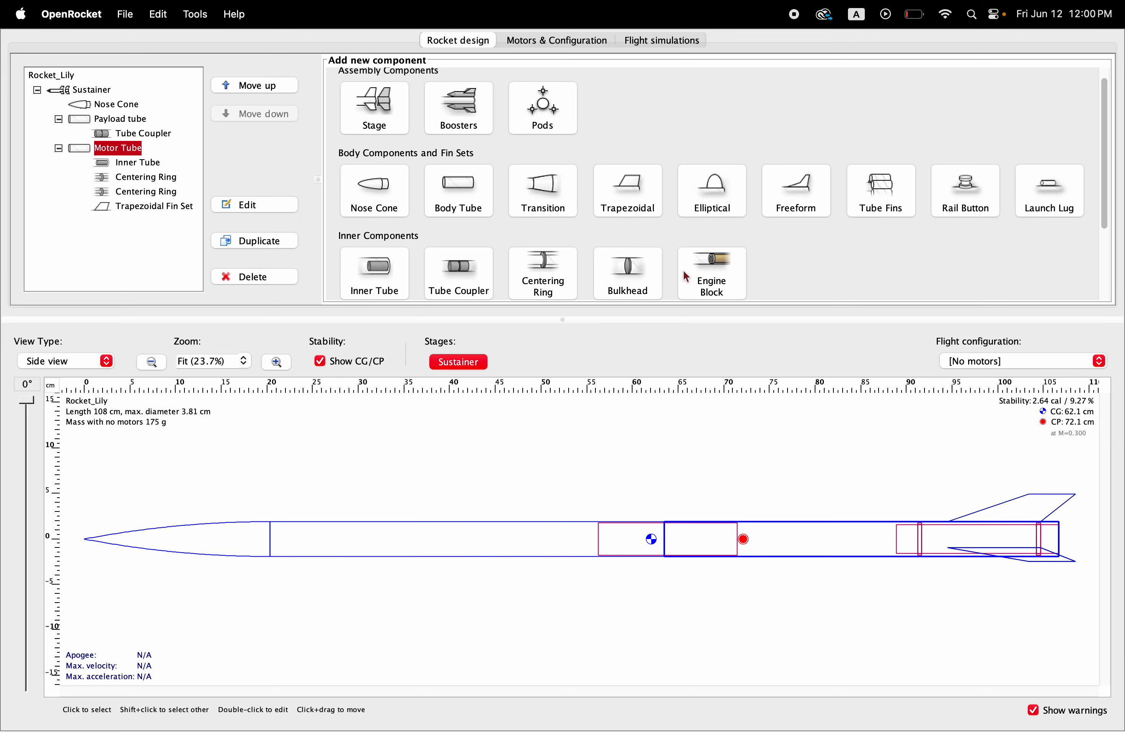
pyautogui.click(1062, 195)
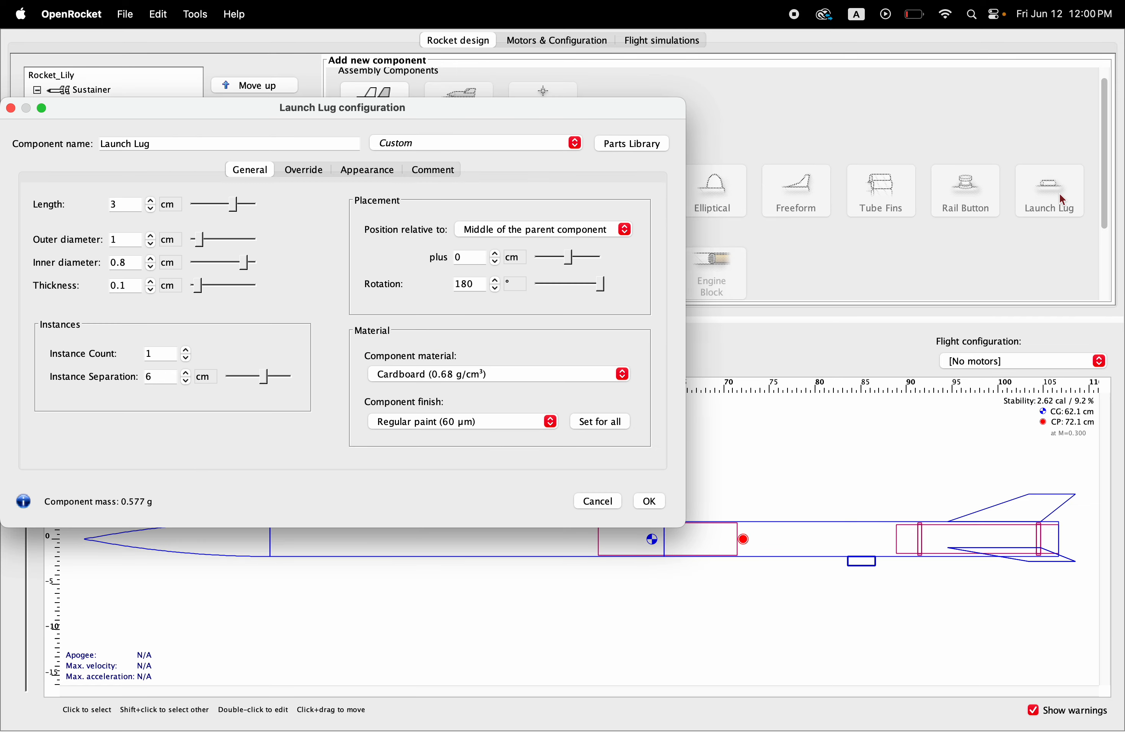
pyautogui.click(762, 555)
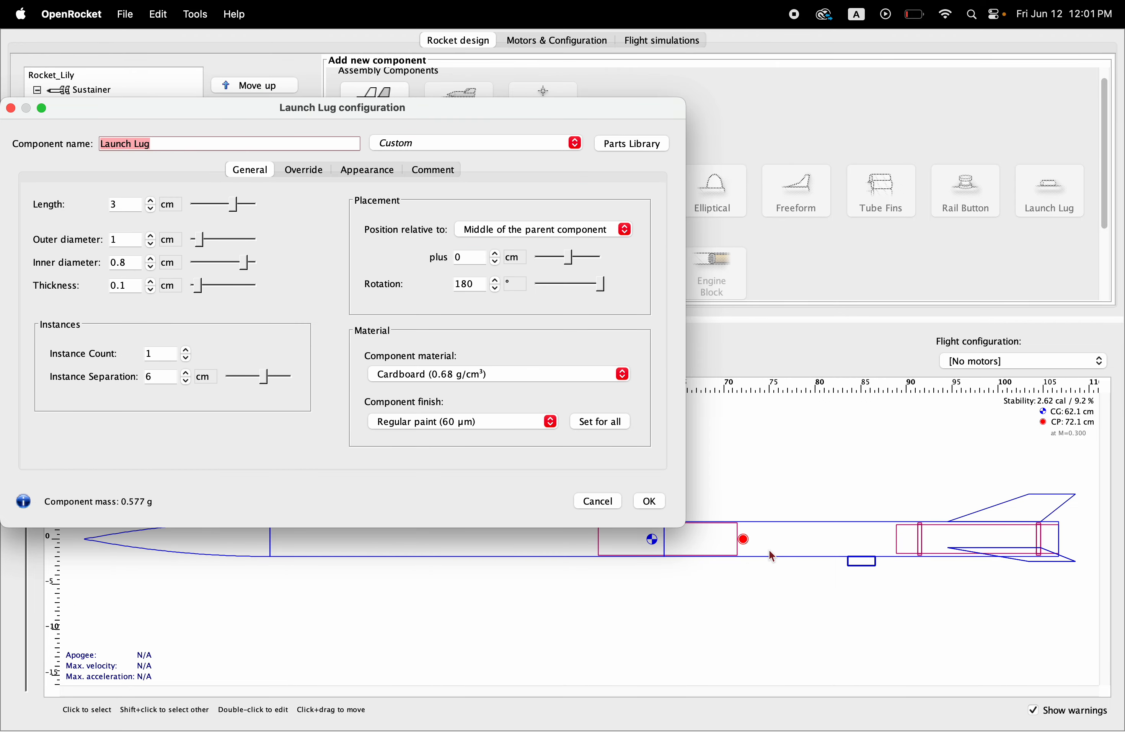
pyautogui.click(173, 209)
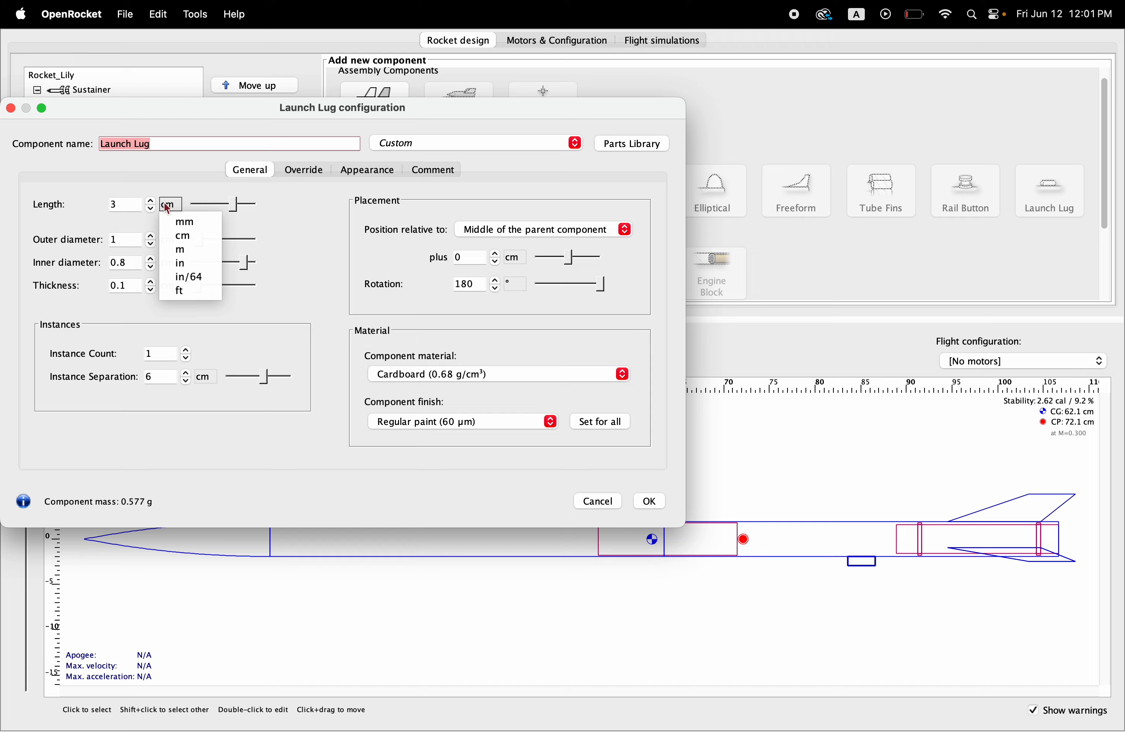
pyautogui.click(171, 262)
pyautogui.click(134, 203)
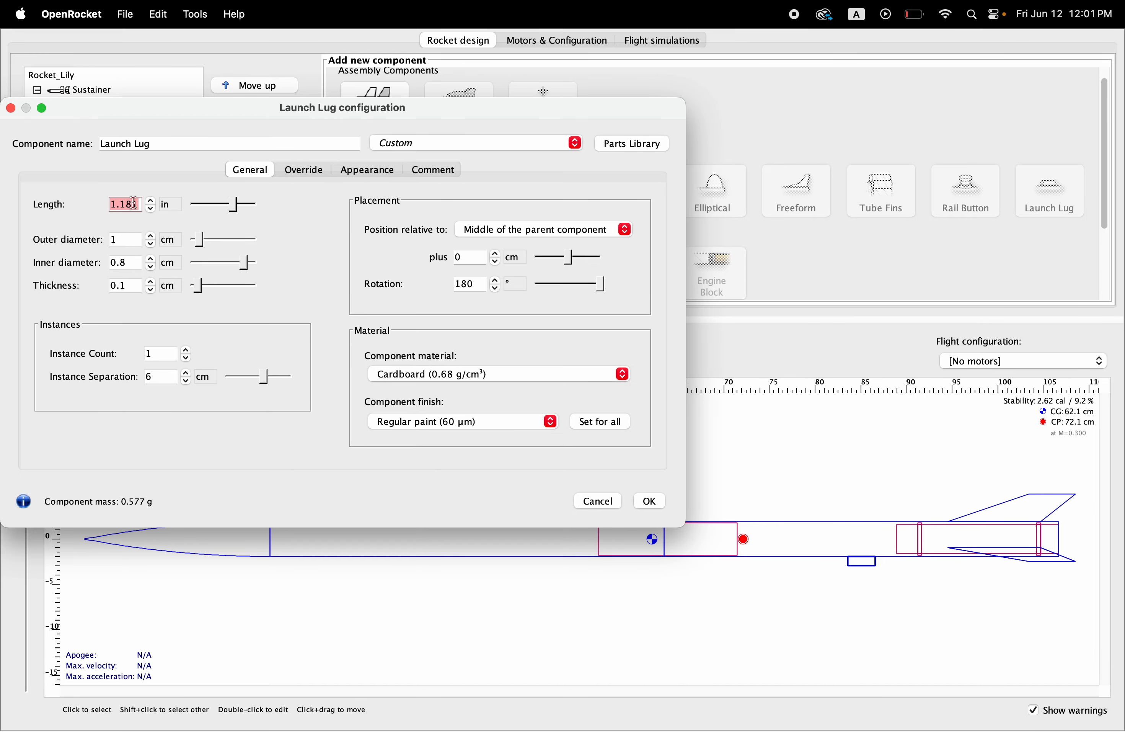
pyautogui.write('3')
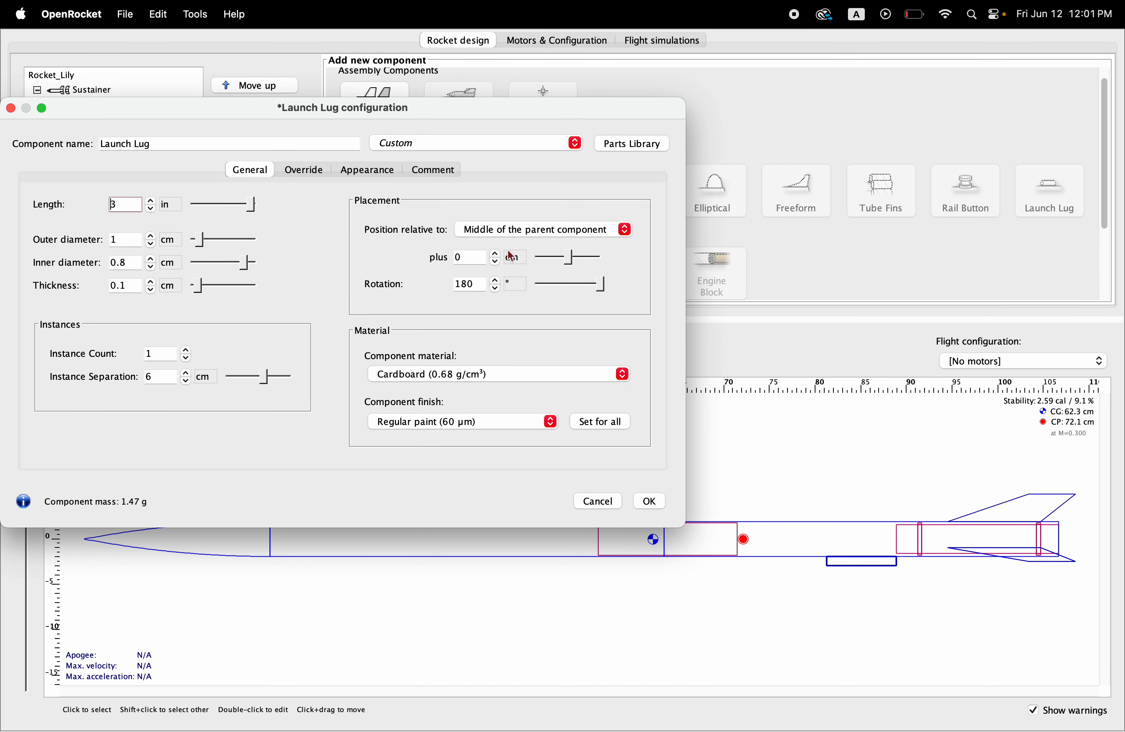
# Step: Set the launch lug's offset from the middle of the Motor Tube to 15 cm and its rotation to 59°, accepting the configuration
pyautogui.moveTo(570, 261); pyautogui.dragTo(584, 266)
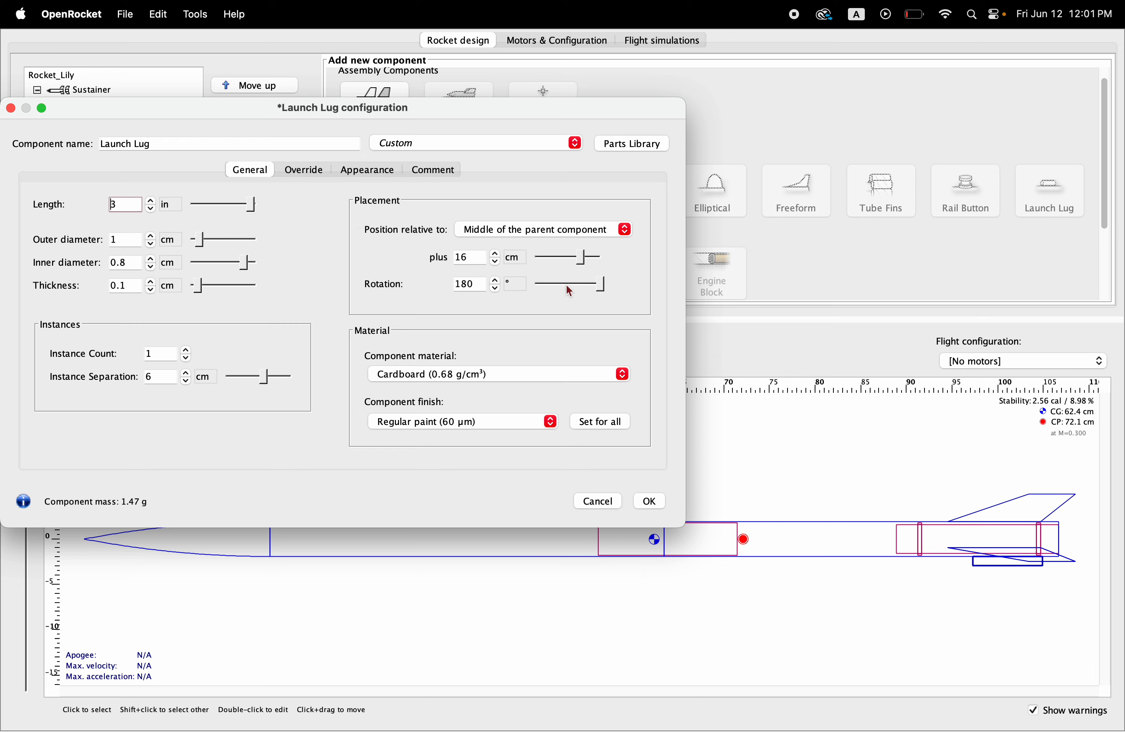
pyautogui.moveTo(600, 290)
pyautogui.mouseDown()
pyautogui.moveTo(581, 291)
pyautogui.moveTo(581, 265)
pyautogui.mouseUp()
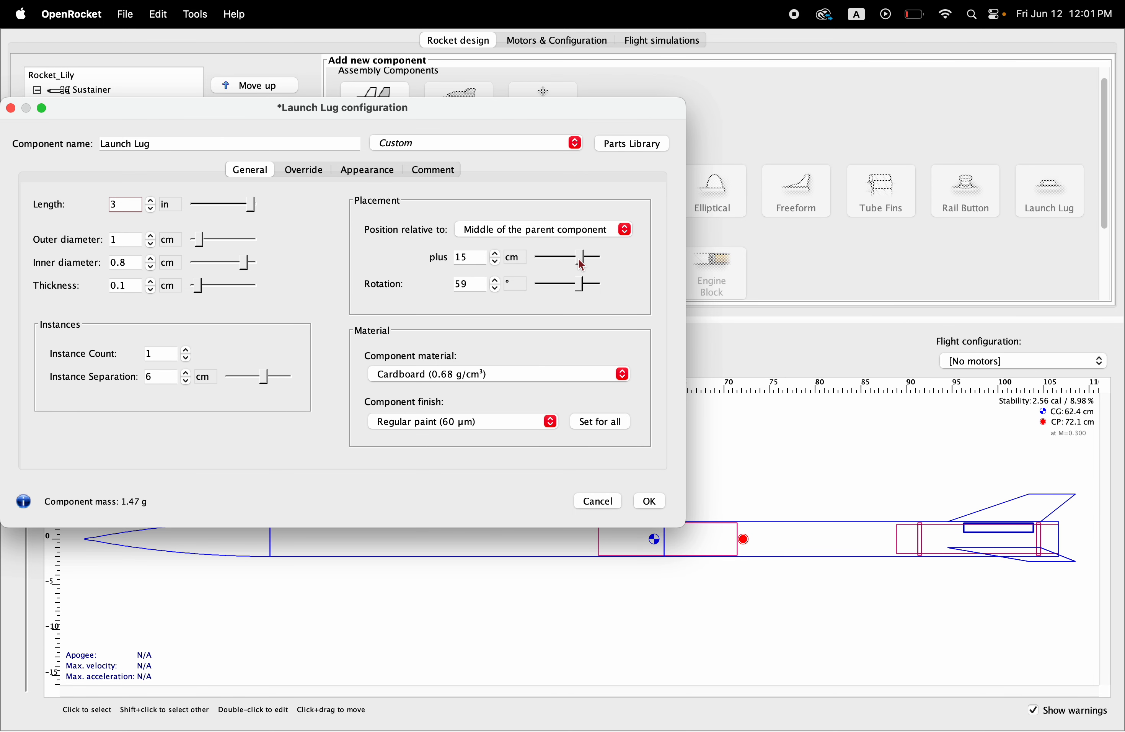
pyautogui.click(649, 501)
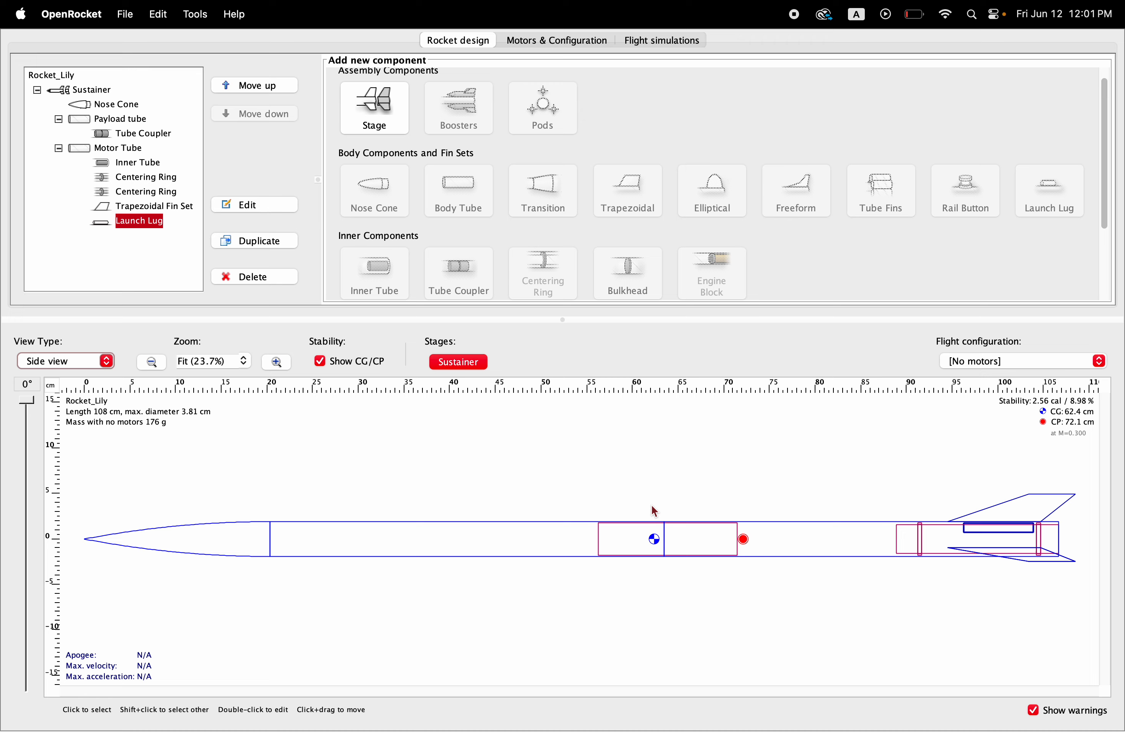
# Step: Add a custom parachute inside the Motor Tube without choosing a component preset
pyautogui.click(102, 149)
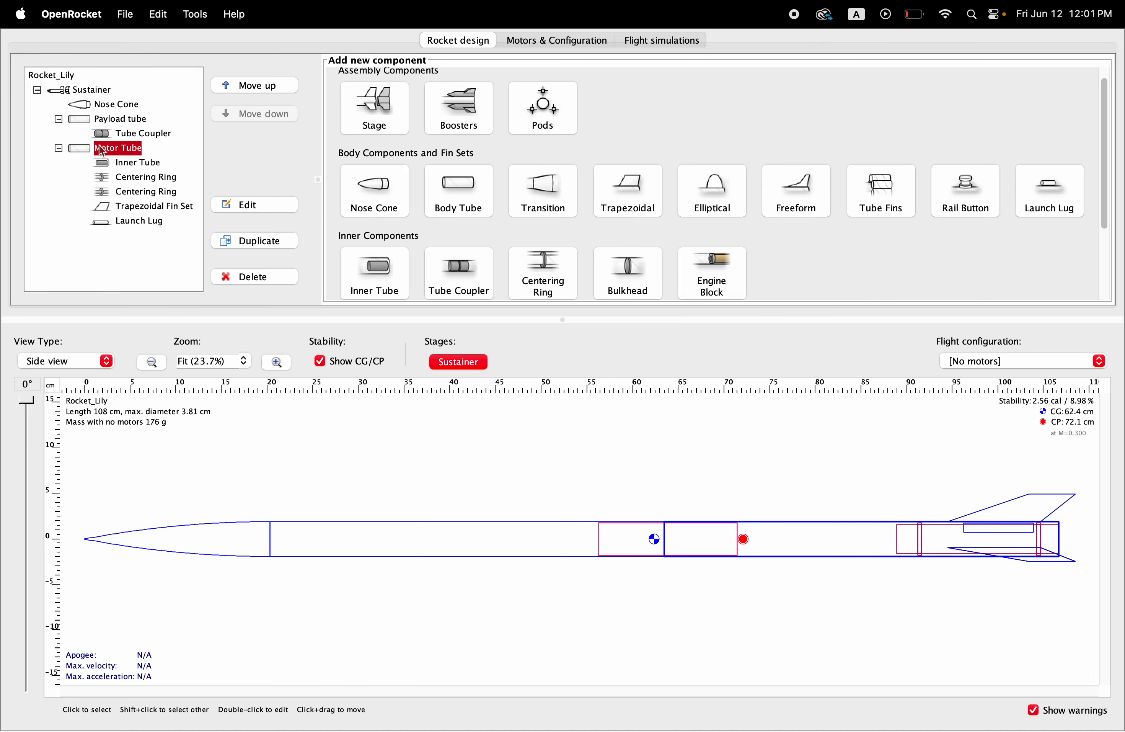
pyautogui.scroll(-5, 583, 238)
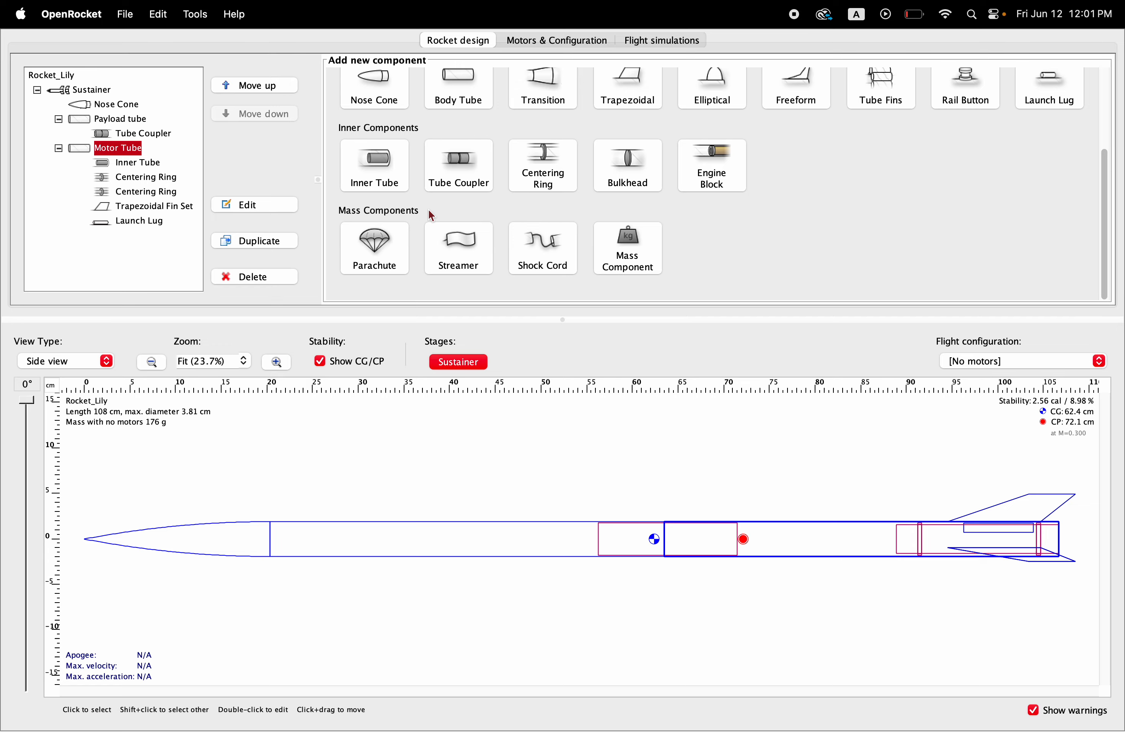
pyautogui.click(375, 249)
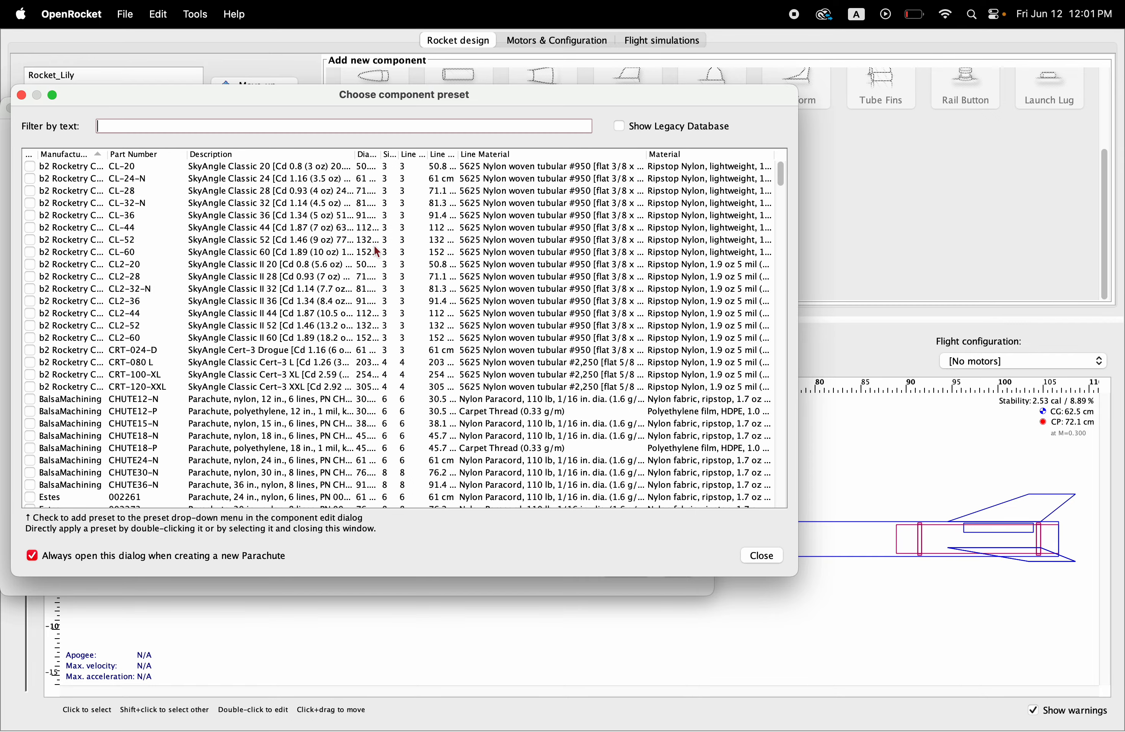
pyautogui.click(765, 556)
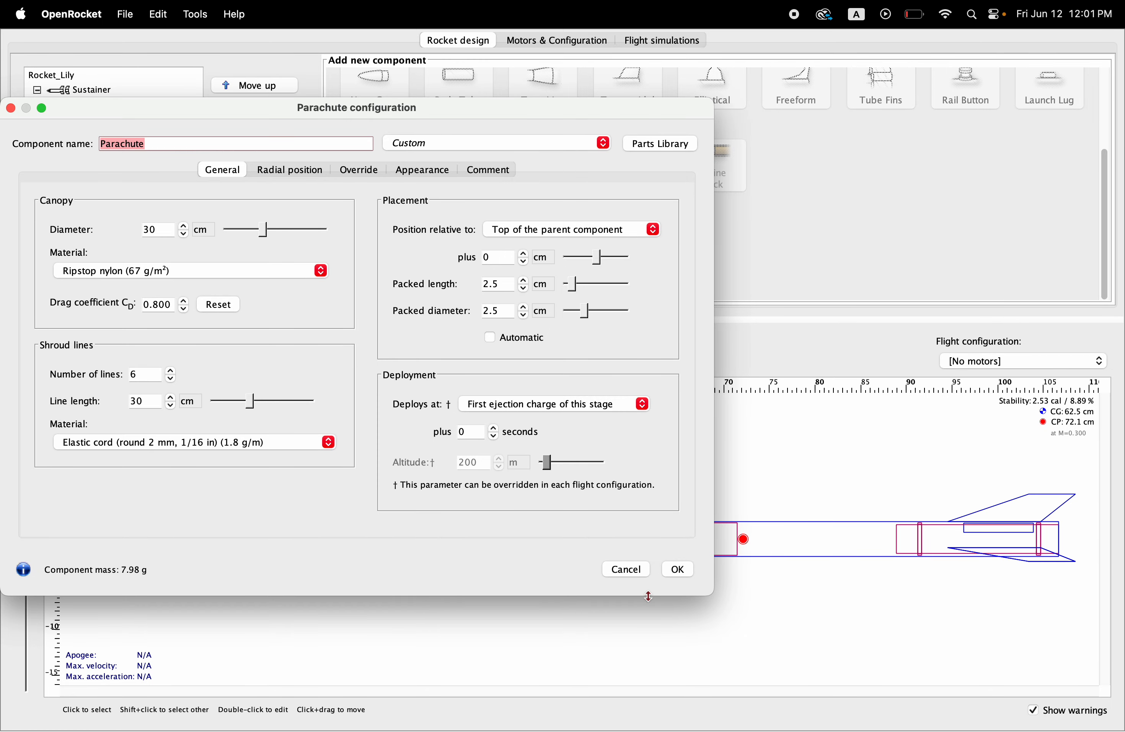
# Step: Switch the parachute's packed length unit to inches and set the packed length to 6 in
pyautogui.moveTo(648, 595); pyautogui.dragTo(647, 475)
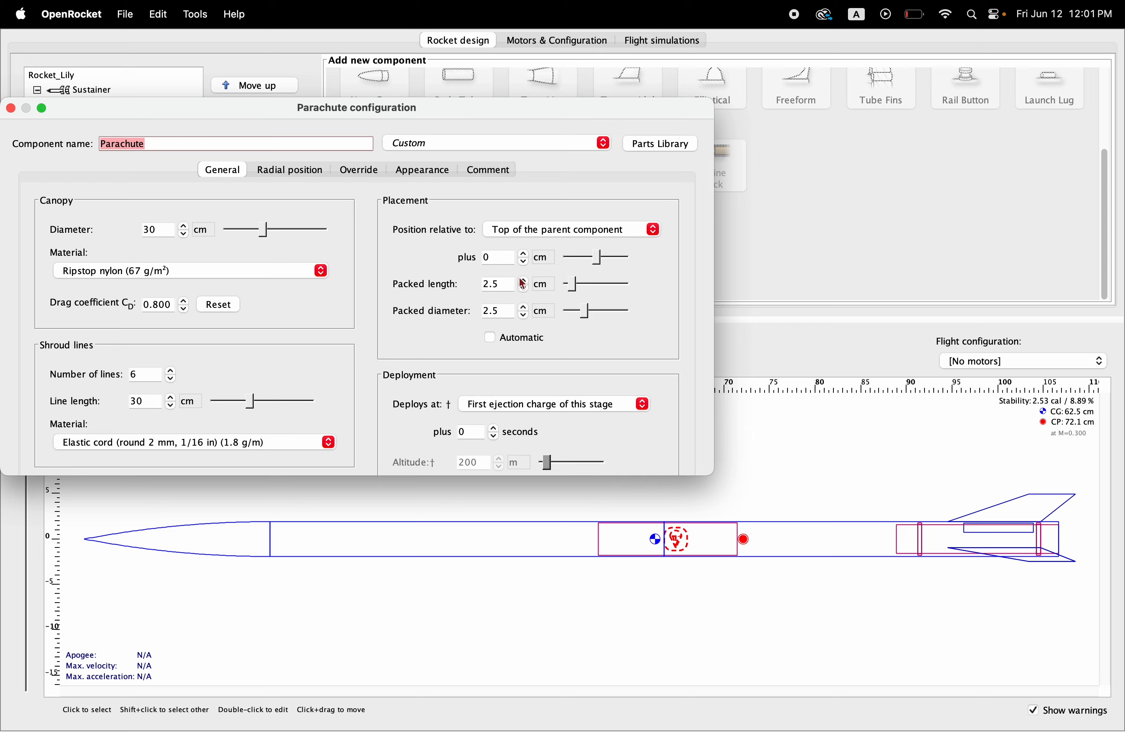
pyautogui.click(497, 284)
pyautogui.click(542, 284)
pyautogui.click(542, 339)
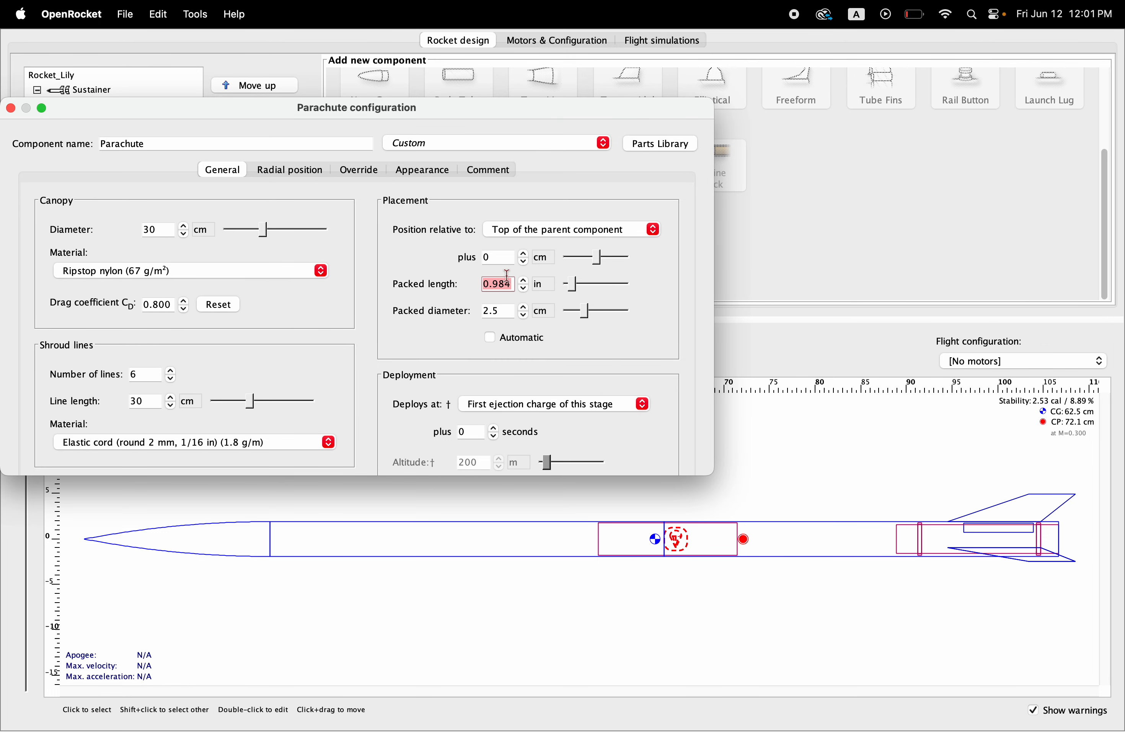
pyautogui.write('6')
pyautogui.press('Return')
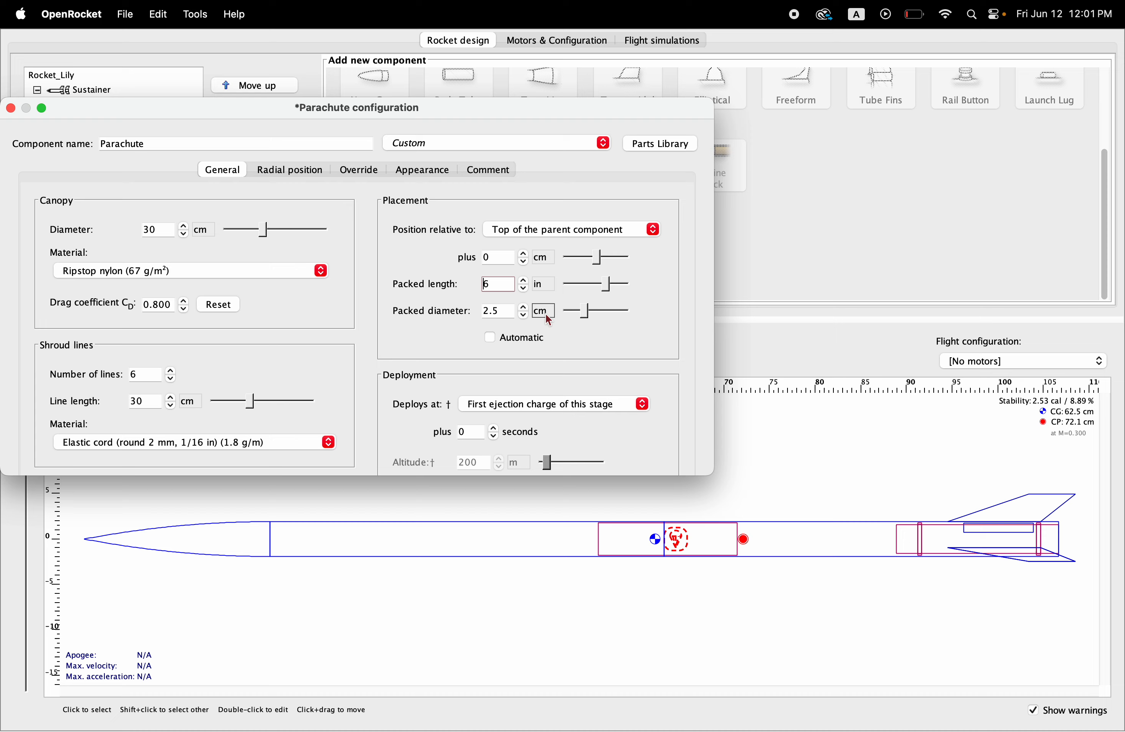
# Step: Switch the parachute's packed diameter unit to inches and set the packed diameter to 1 in
pyautogui.click(544, 310)
pyautogui.click(564, 370)
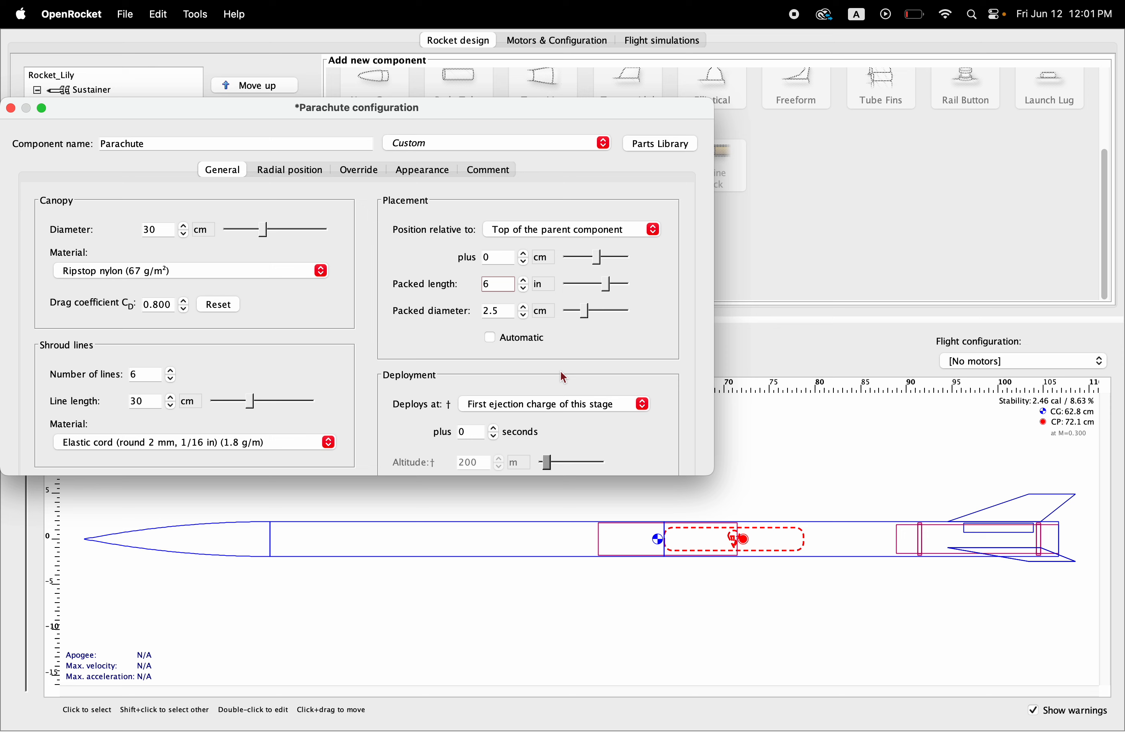
pyautogui.click(509, 309)
pyautogui.write('1')
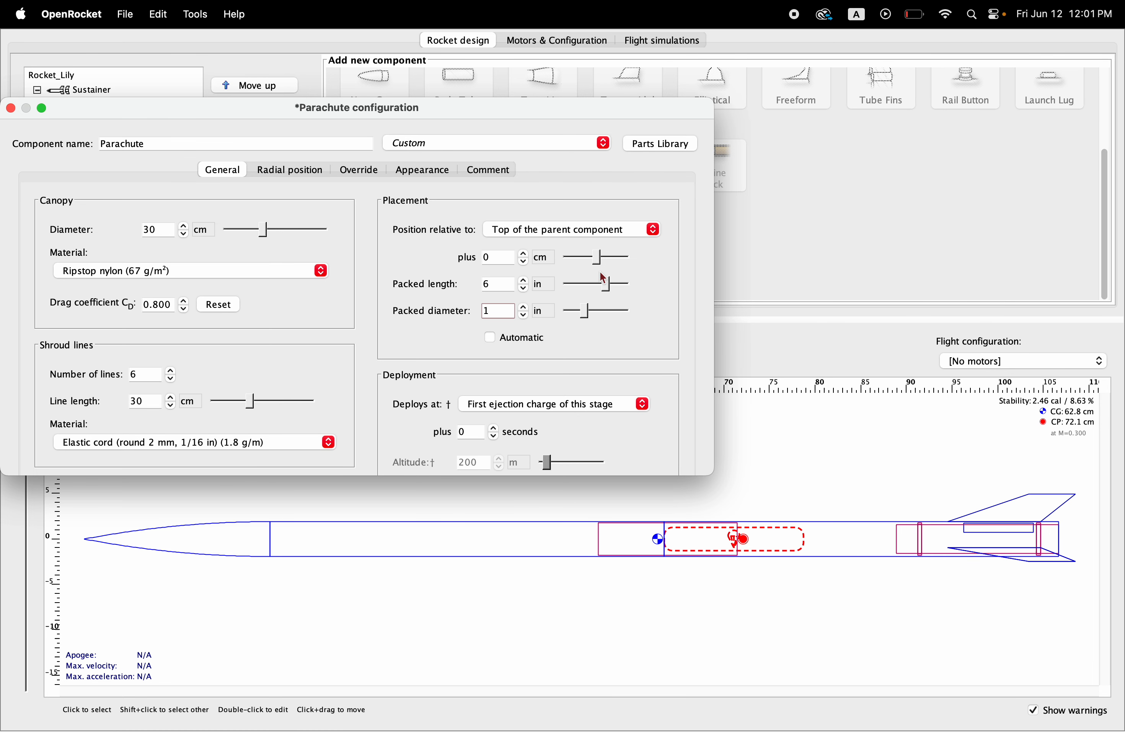
# Step: Offset the parachute 7 cm from the top of the Motor Tube and accept its configuration
pyautogui.moveTo(600, 260); pyautogui.dragTo(604, 261)
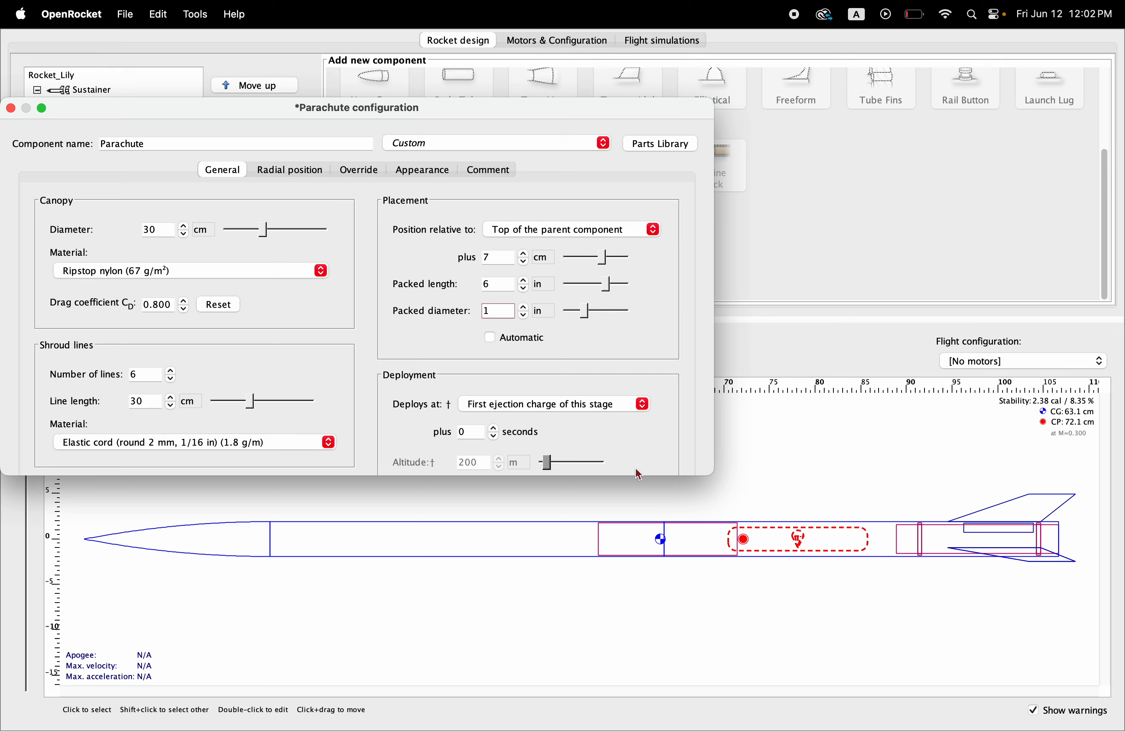
pyautogui.moveTo(612, 545); pyautogui.dragTo(612, 576)
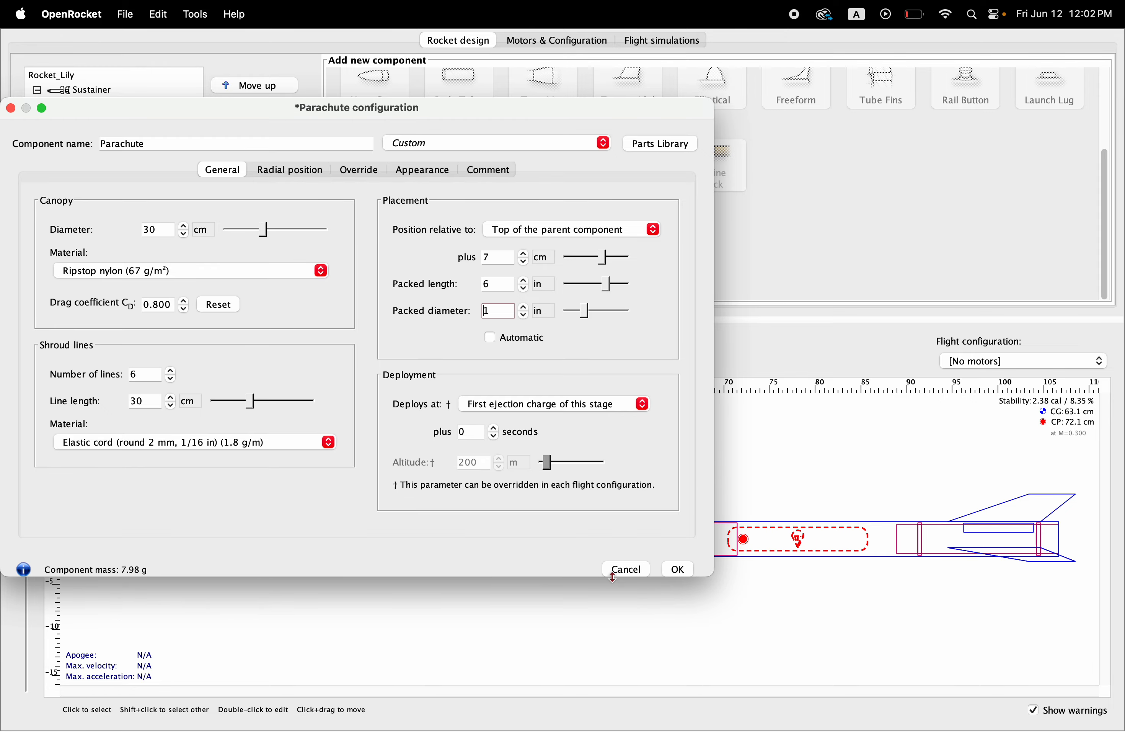
pyautogui.click(677, 571)
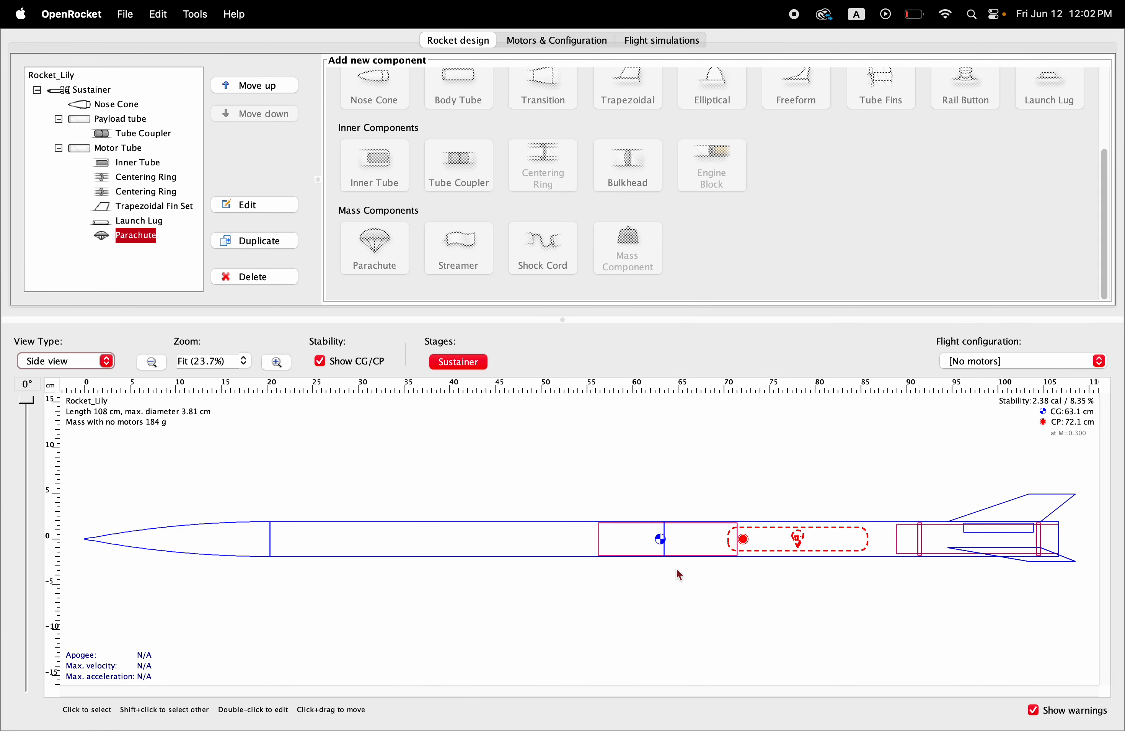
# Step: Add a shock cord inside the Motor Tube, switch its packed length unit to inches and set the packed length to 3 in
pyautogui.click(121, 148)
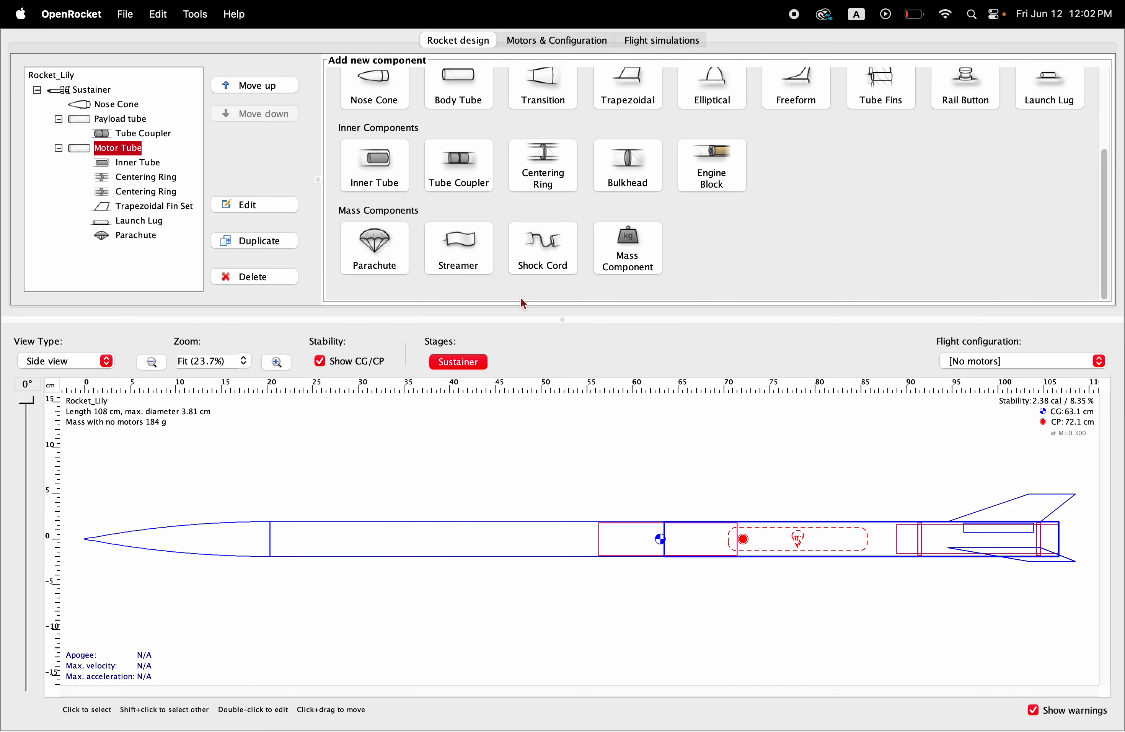
pyautogui.click(548, 249)
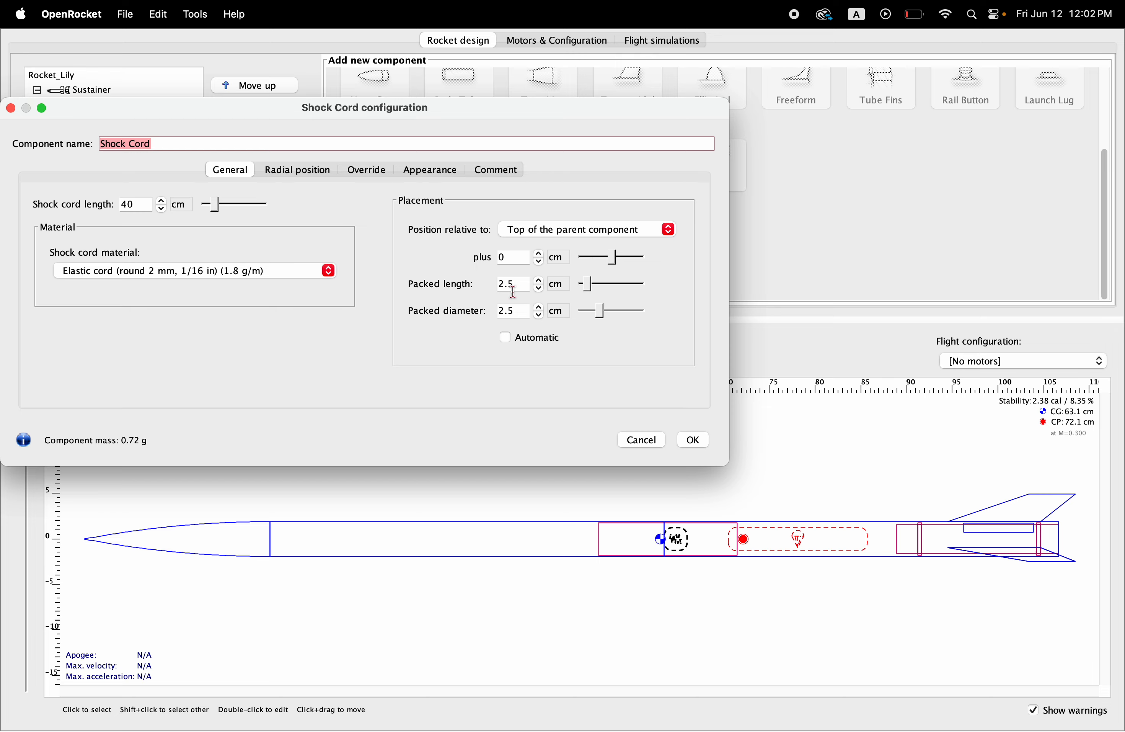
pyautogui.click(563, 289)
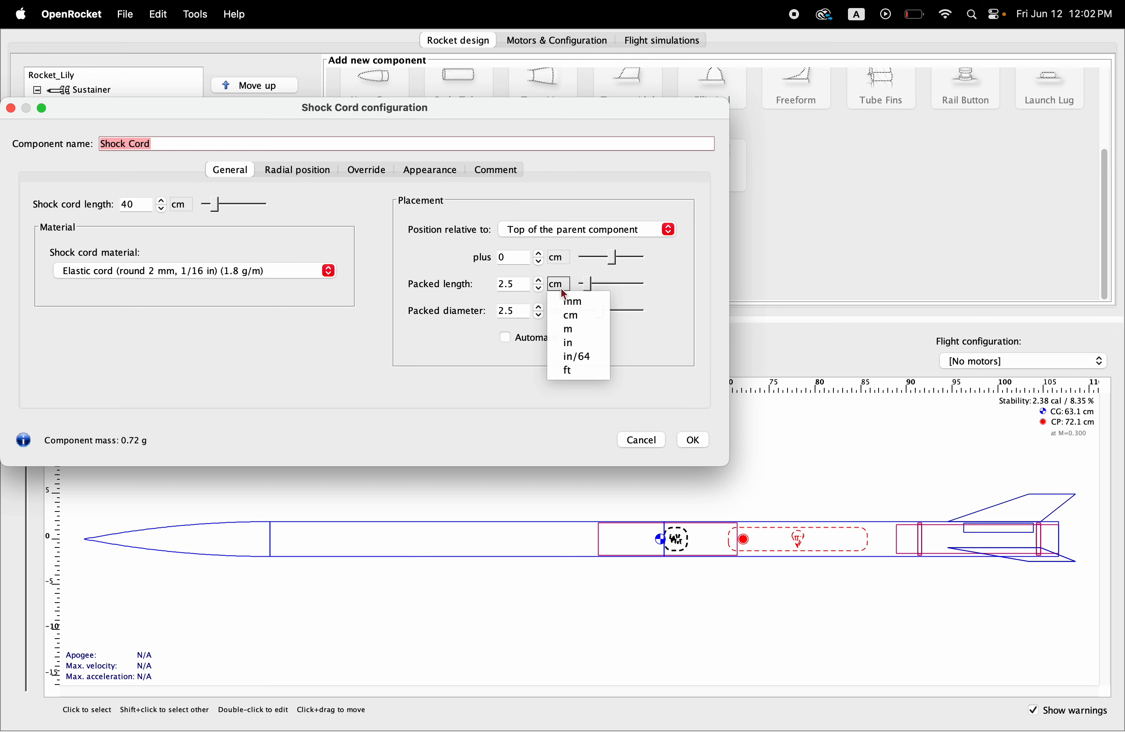
pyautogui.click(569, 343)
pyautogui.click(523, 284)
pyautogui.write('3')
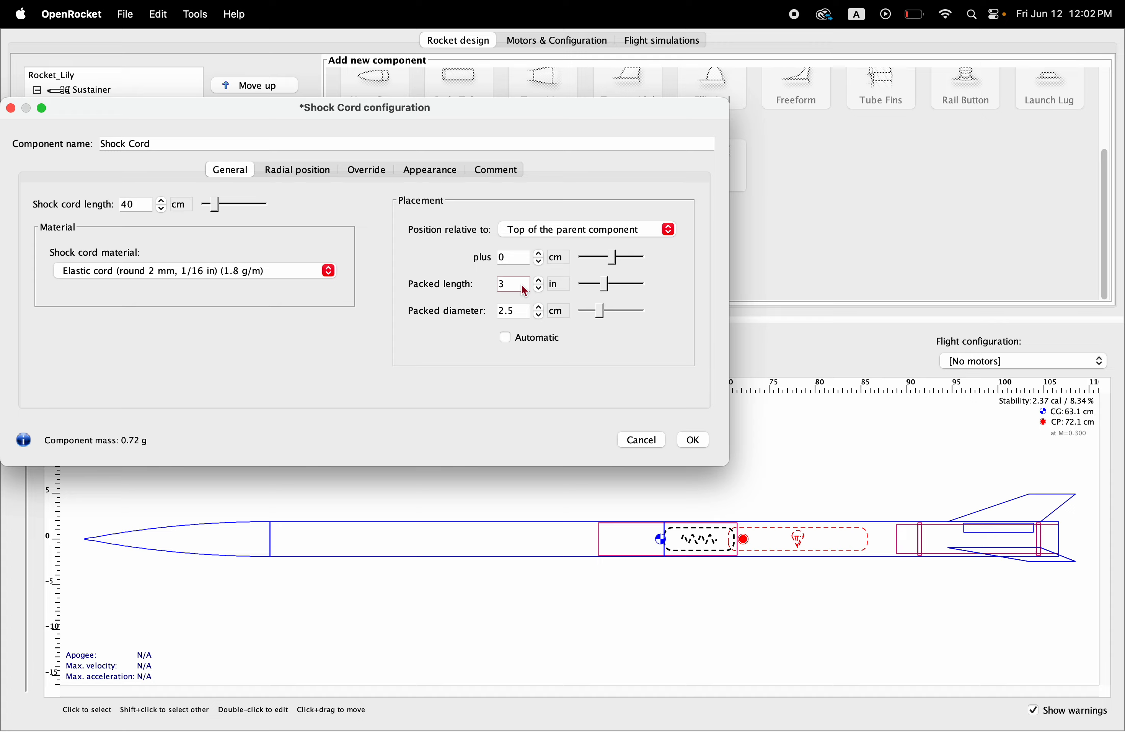
# Step: Set the shock cord's packed diameter to 1 in, using inches as its unit, and accept the configuration
pyautogui.click(561, 312)
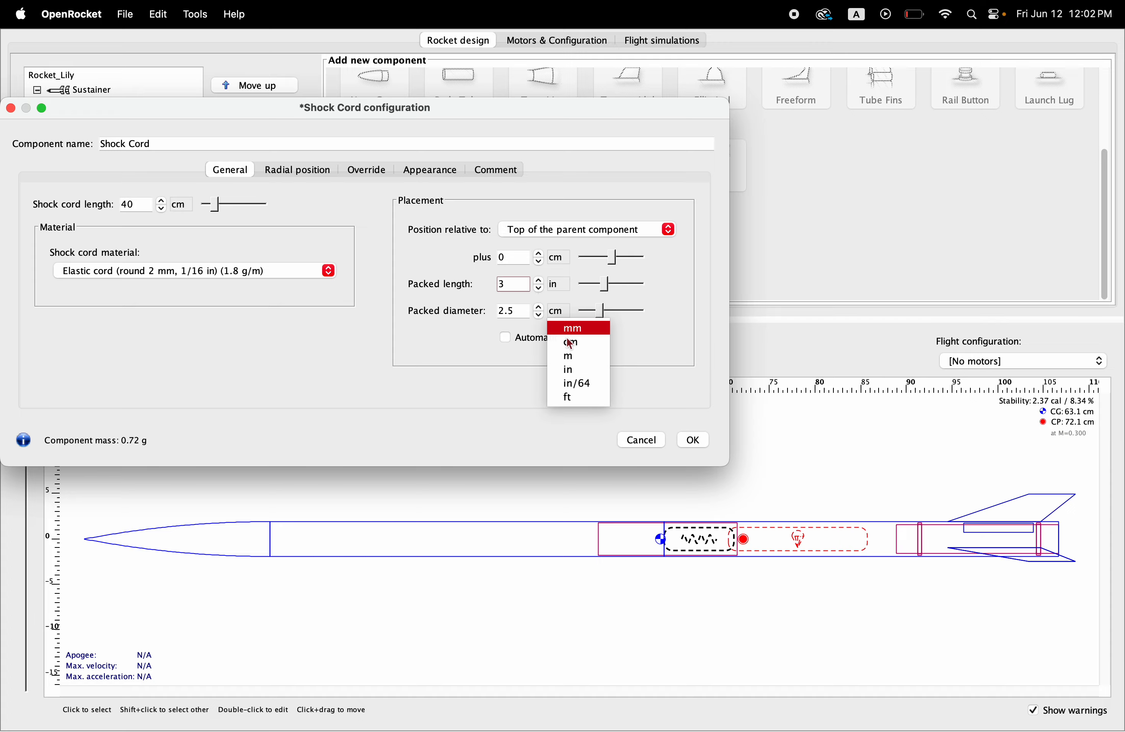
pyautogui.click(576, 368)
pyautogui.click(527, 308)
pyautogui.write('1')
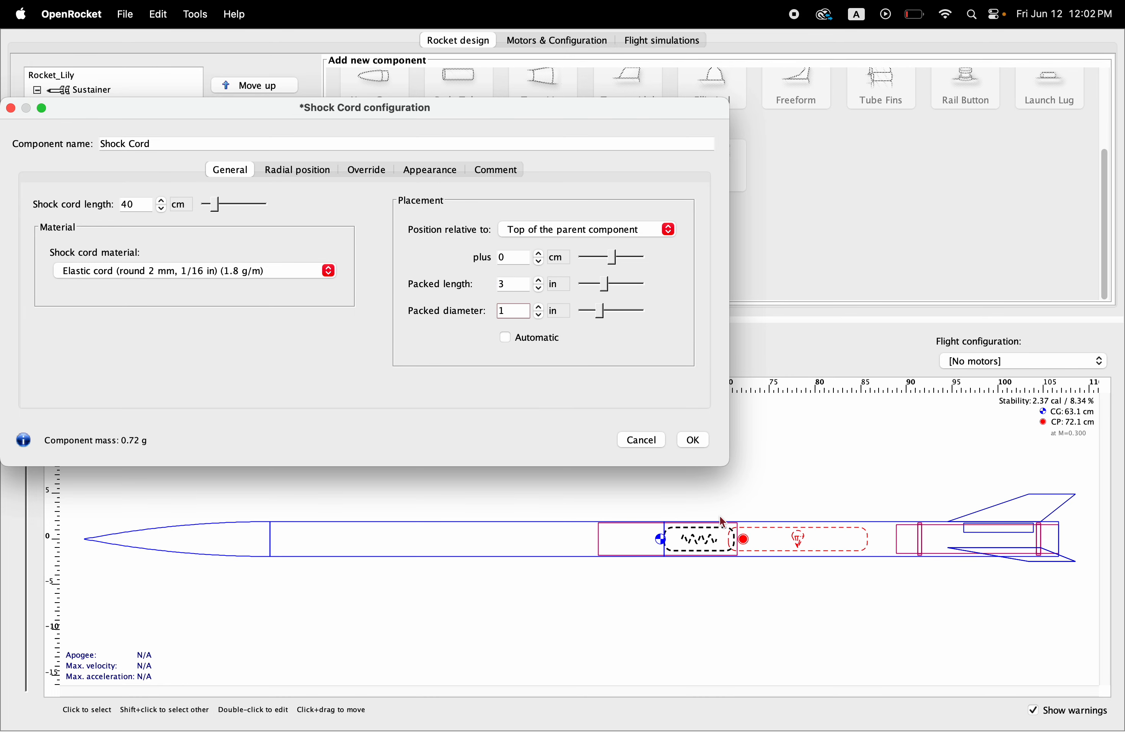
pyautogui.click(695, 441)
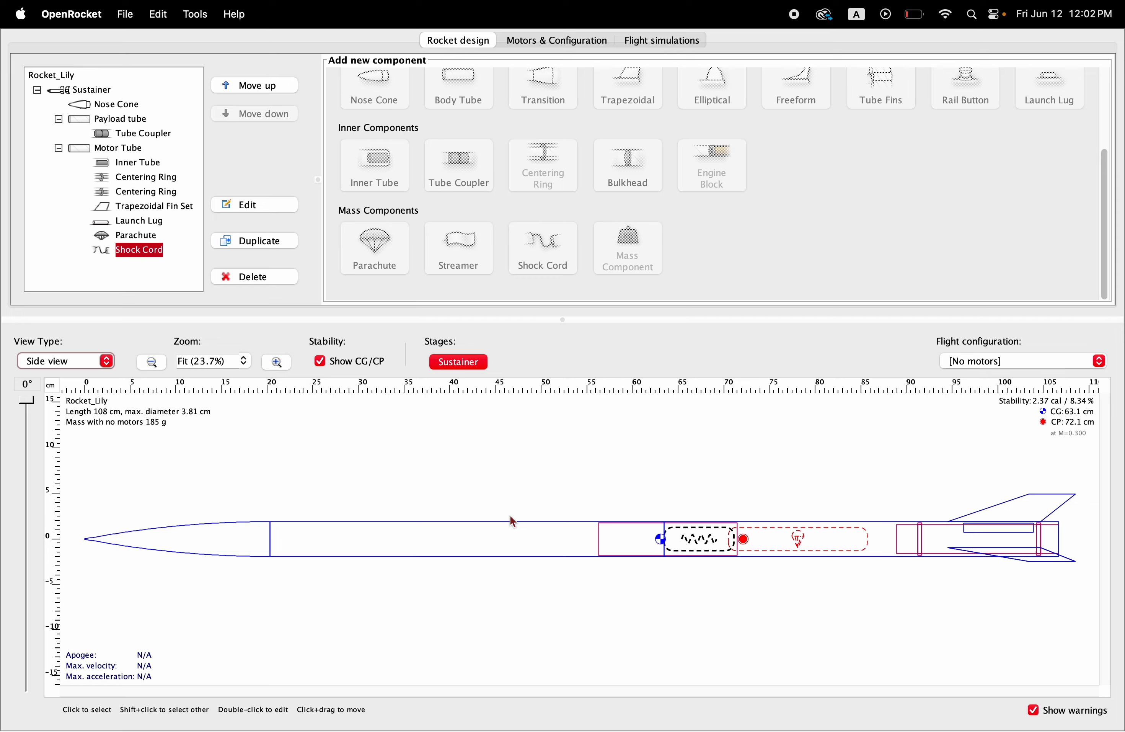
# Step: Start saving the design as a new file and enter RISE_rocket as the design name in the design information
pyautogui.click(126, 15)
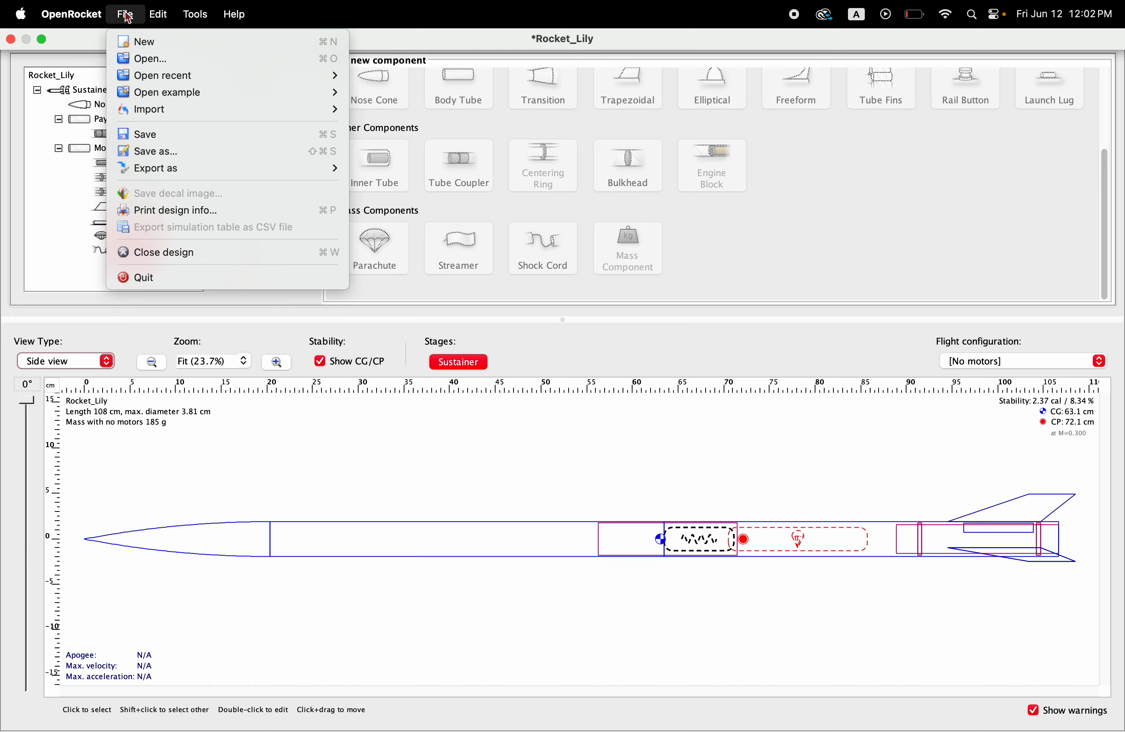
pyautogui.click(164, 151)
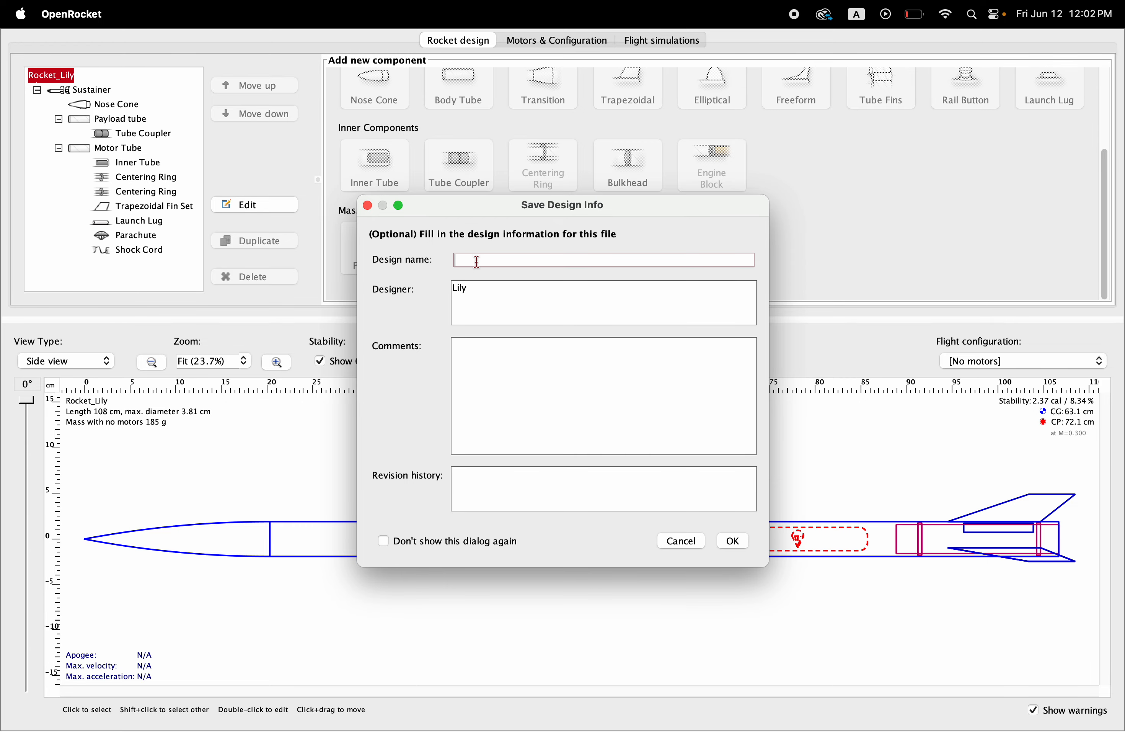
pyautogui.write('RISE')
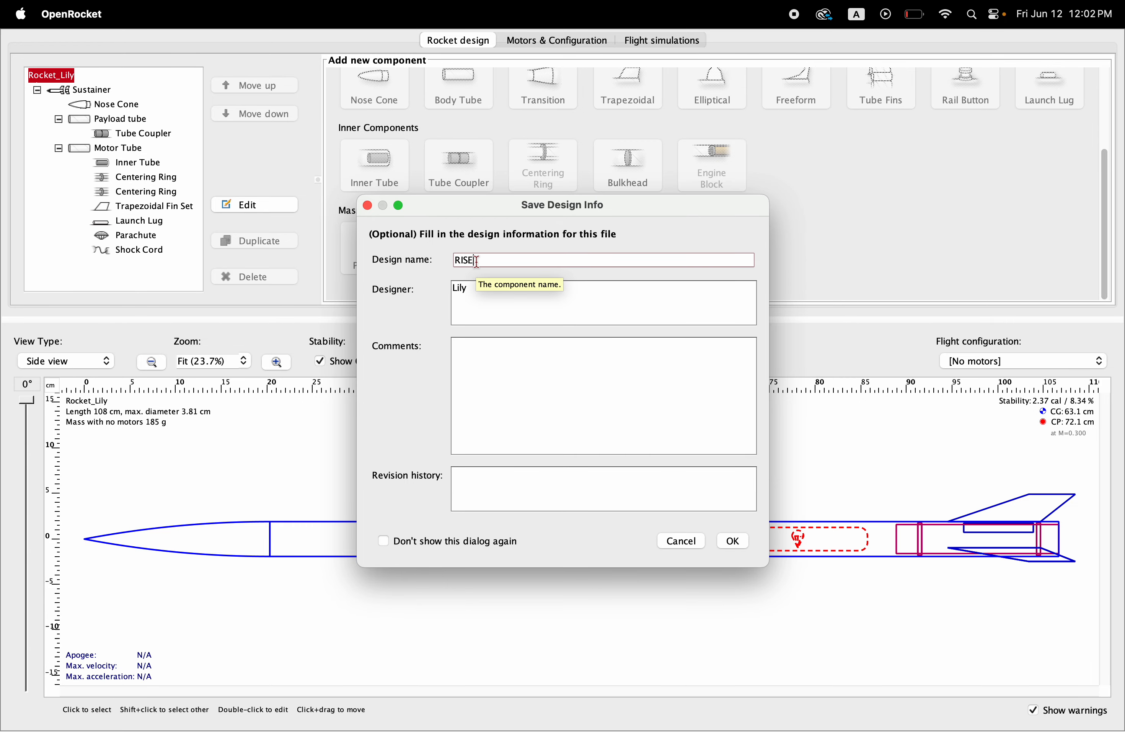
pyautogui.write('_rocket')
pyautogui.click(734, 543)
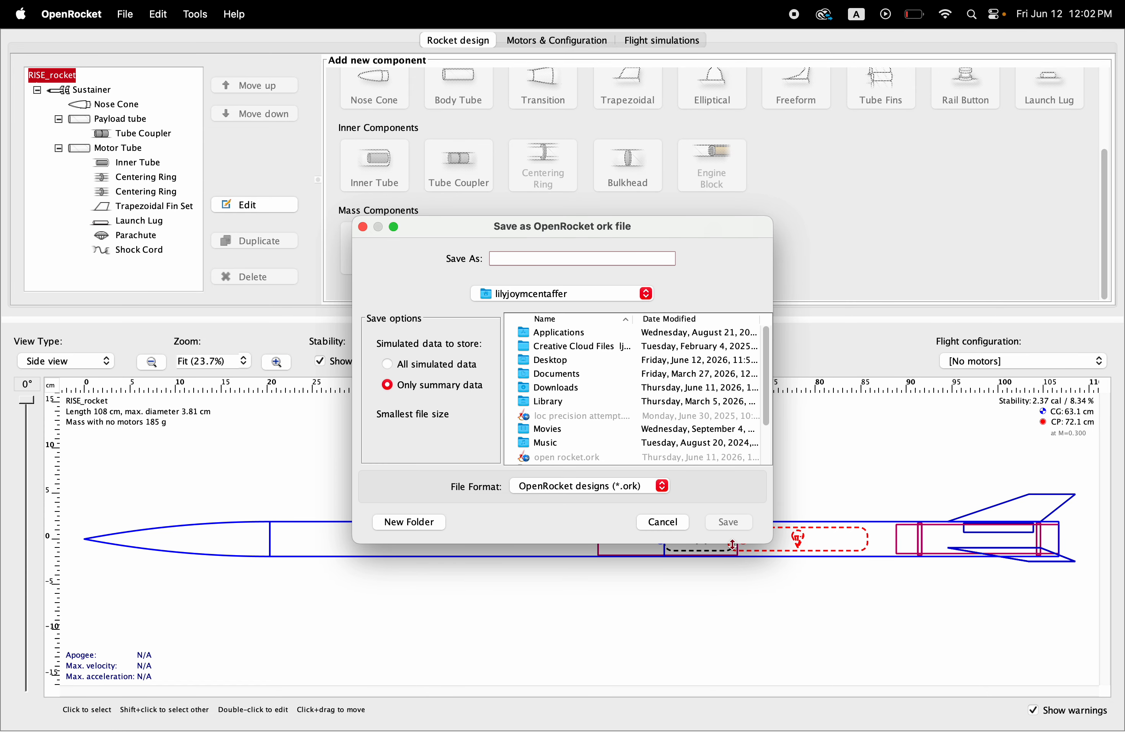
# Step: Save the design as an OpenRocket .ork file named RISE_Rocket in the home folder
pyautogui.write('R')
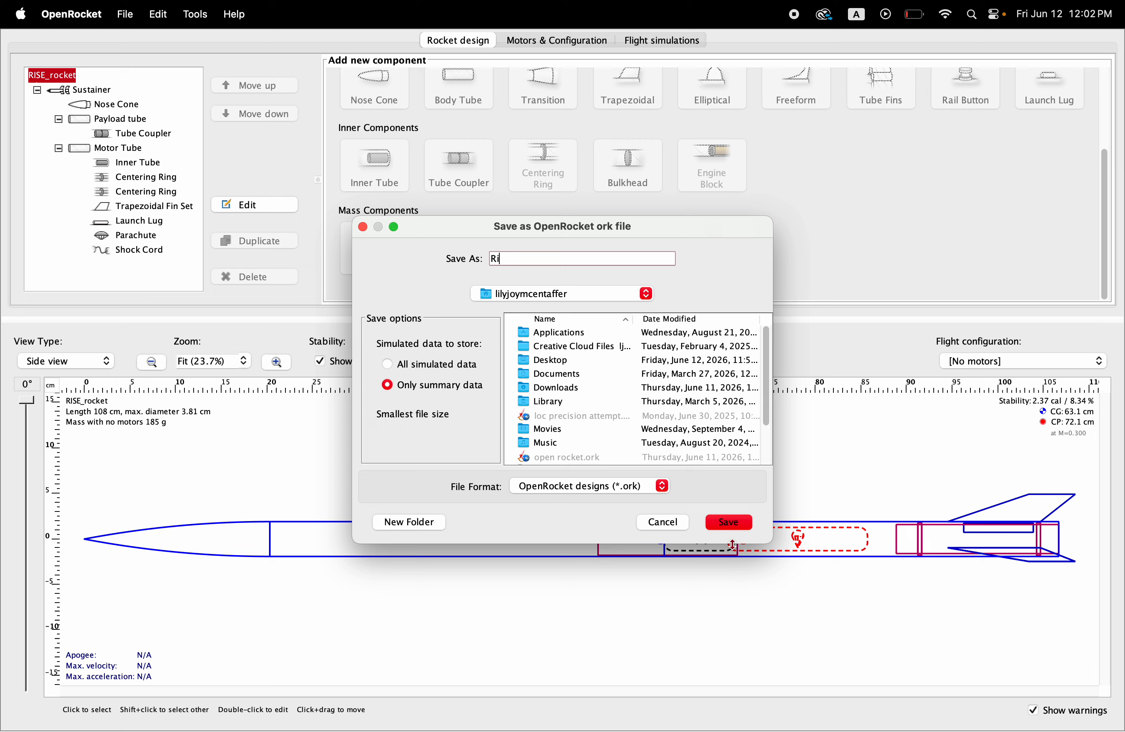
pyautogui.write('ISE_Rocket')
pyautogui.click(724, 523)
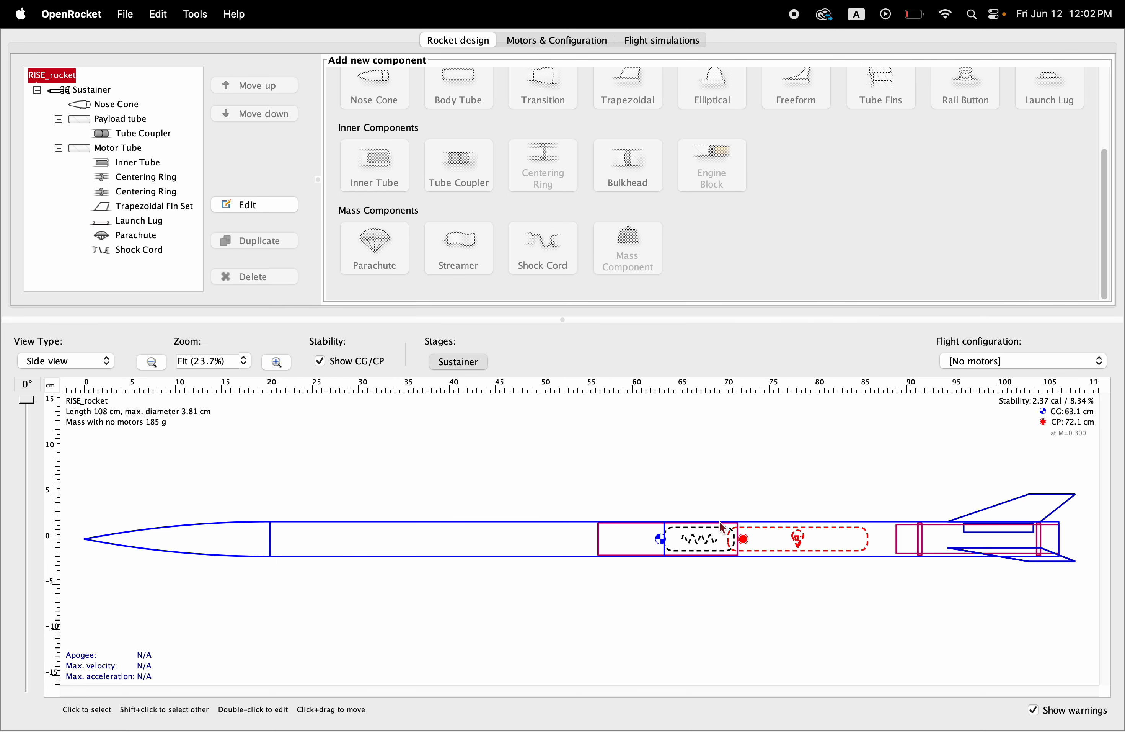
pyautogui.click(704, 423)
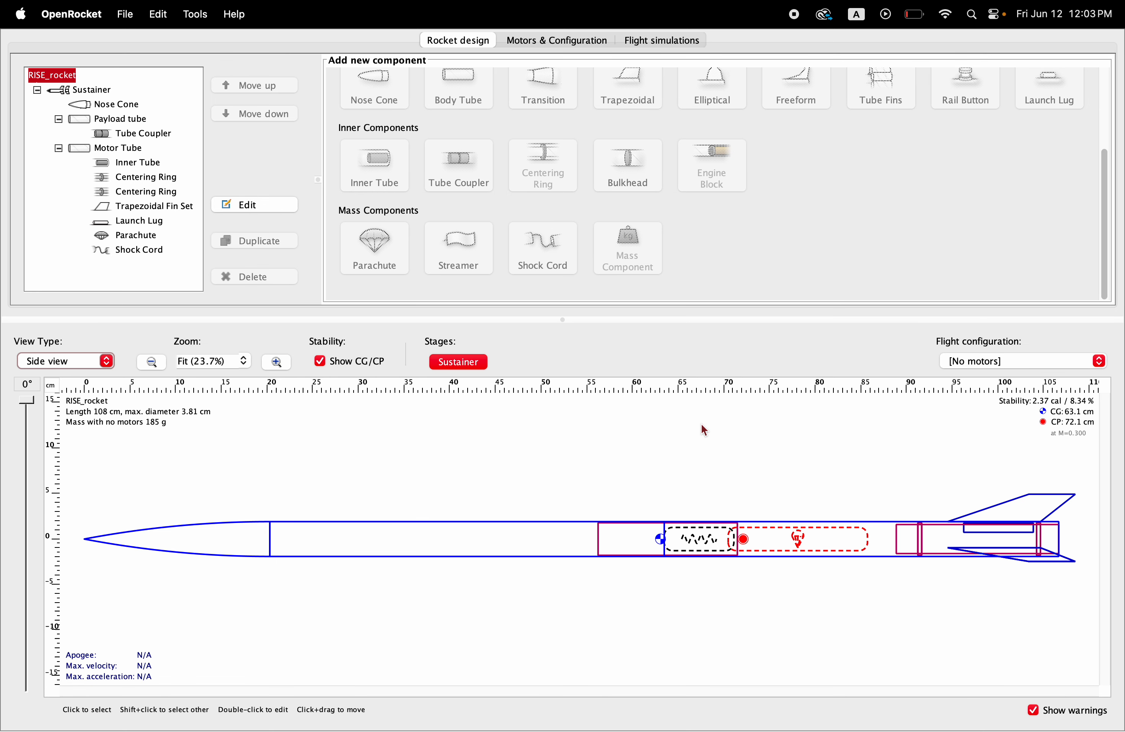